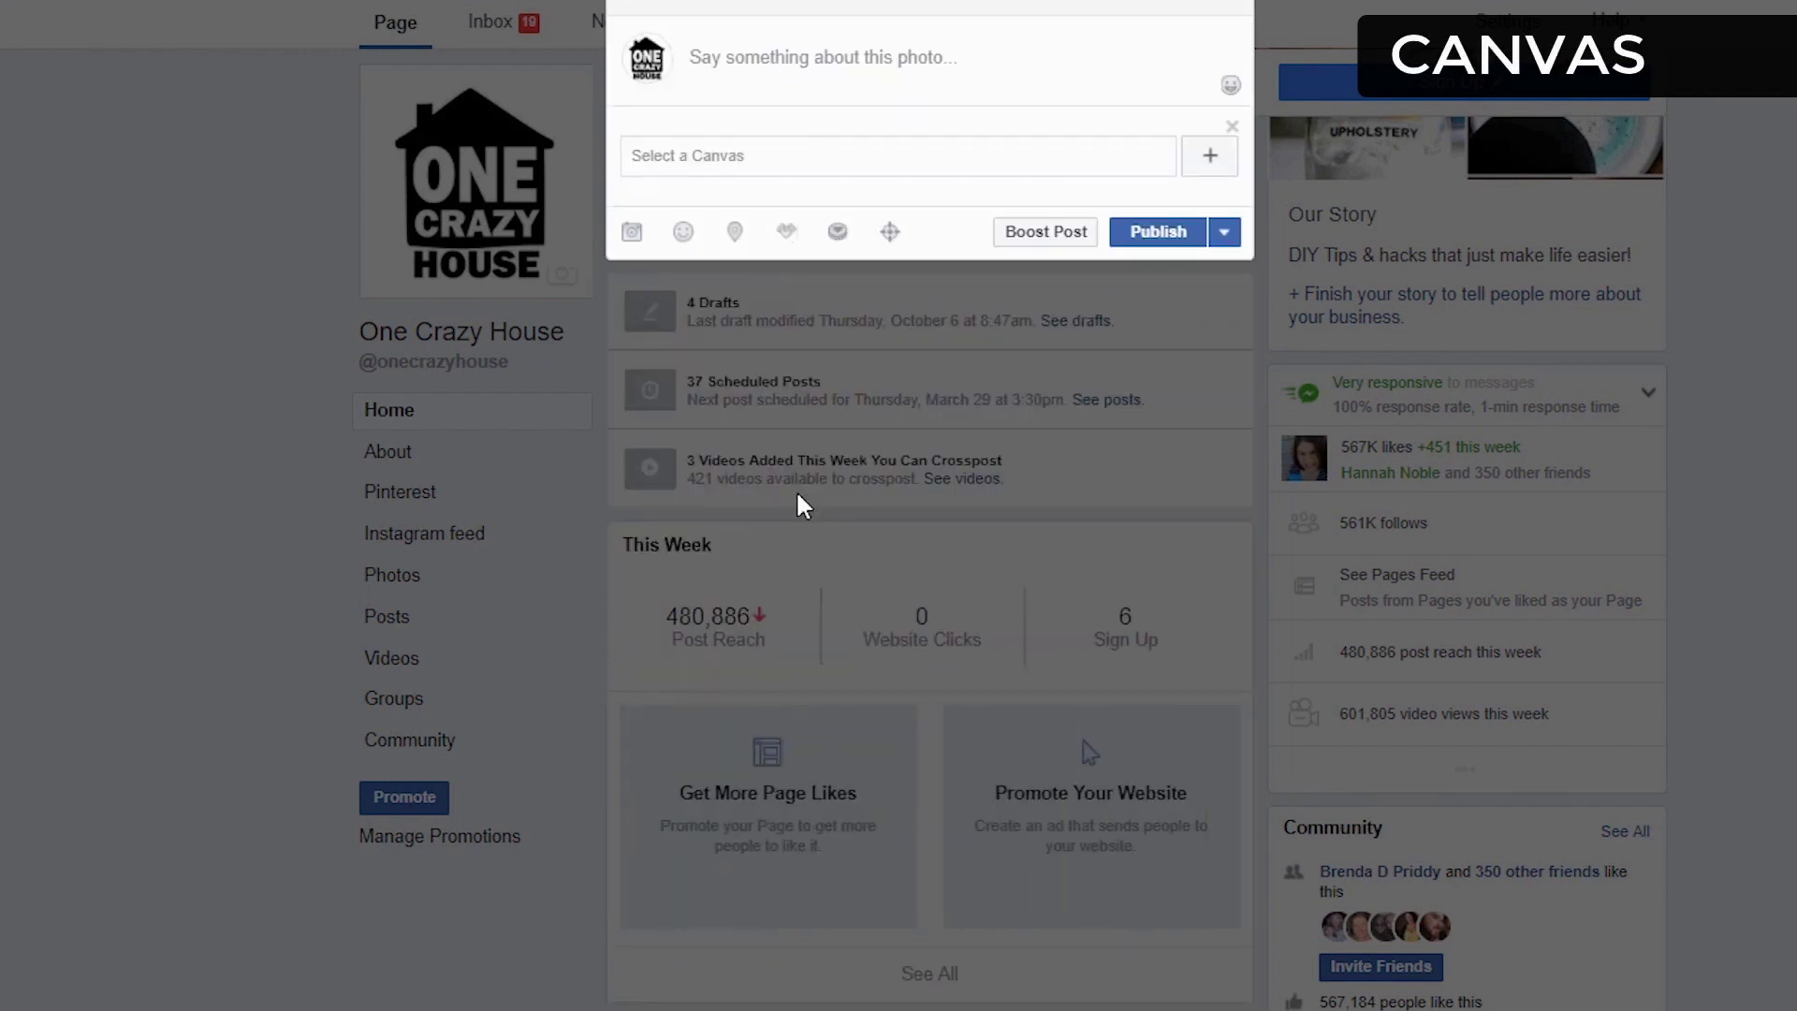
# Step: Write the post caption 'This takes all the mess and fear out of science experiments...'
pyautogui.click(770, 79)
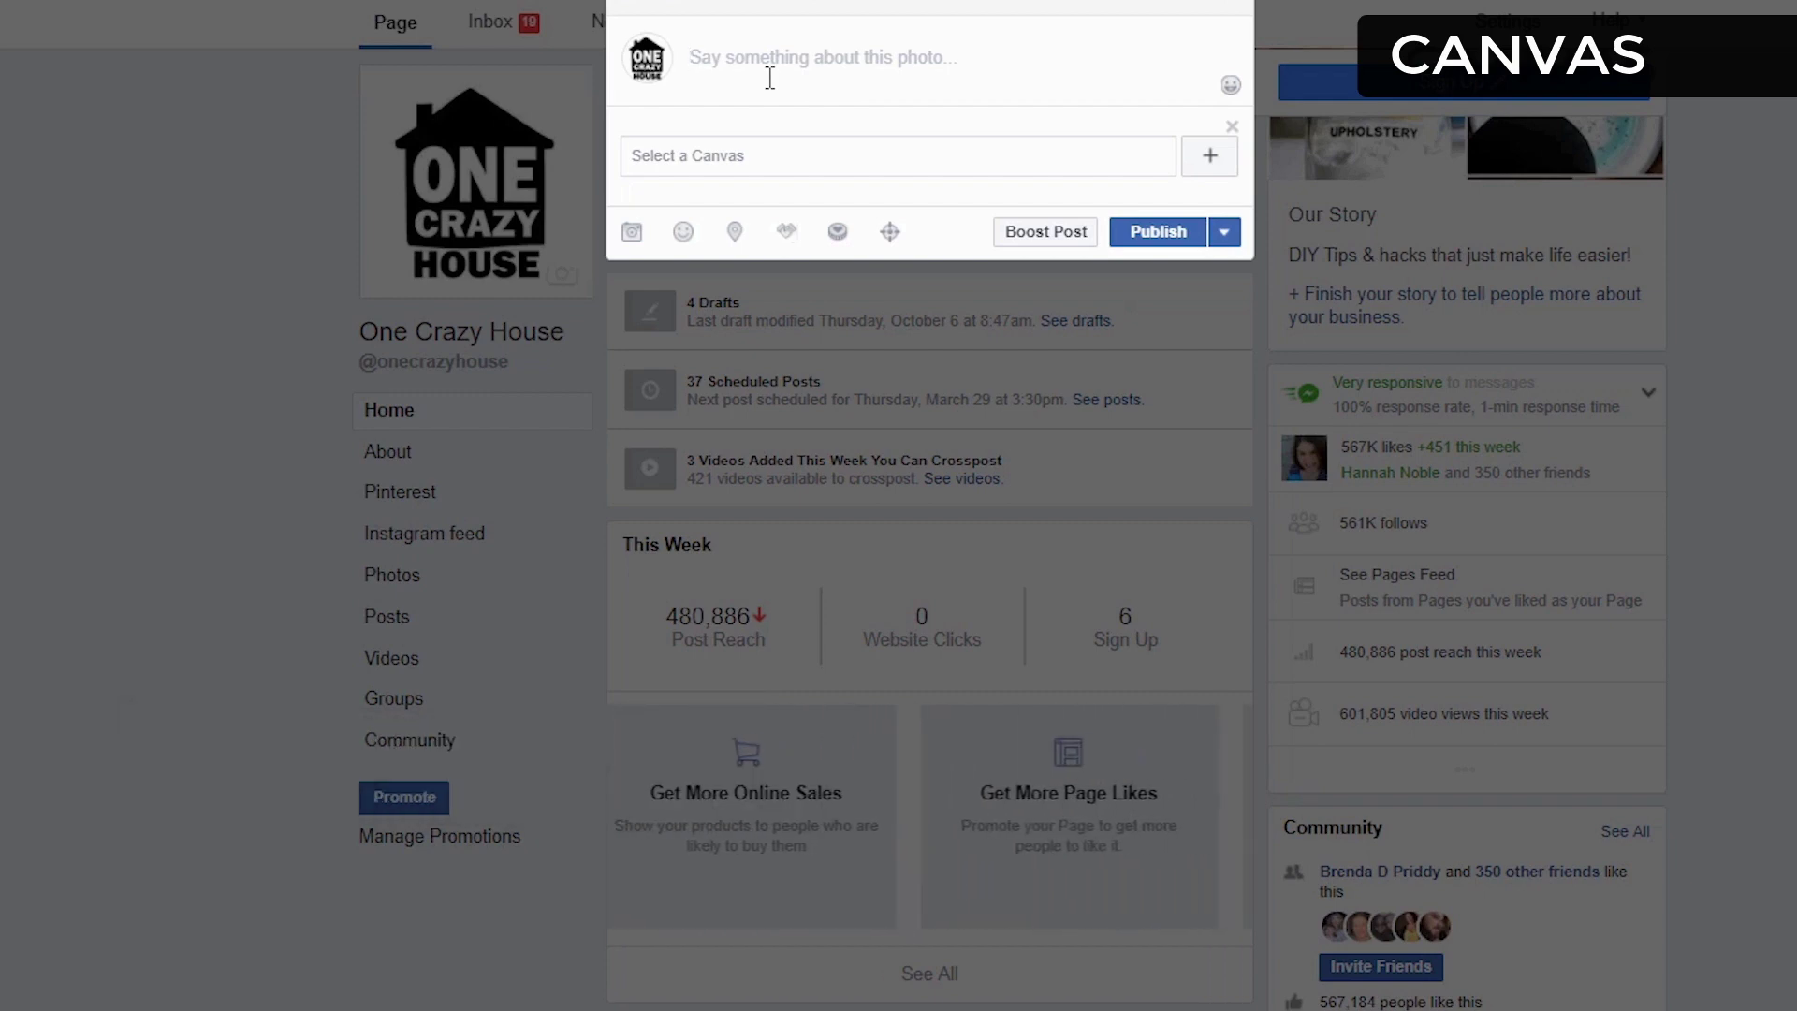
pyautogui.write('Science e')
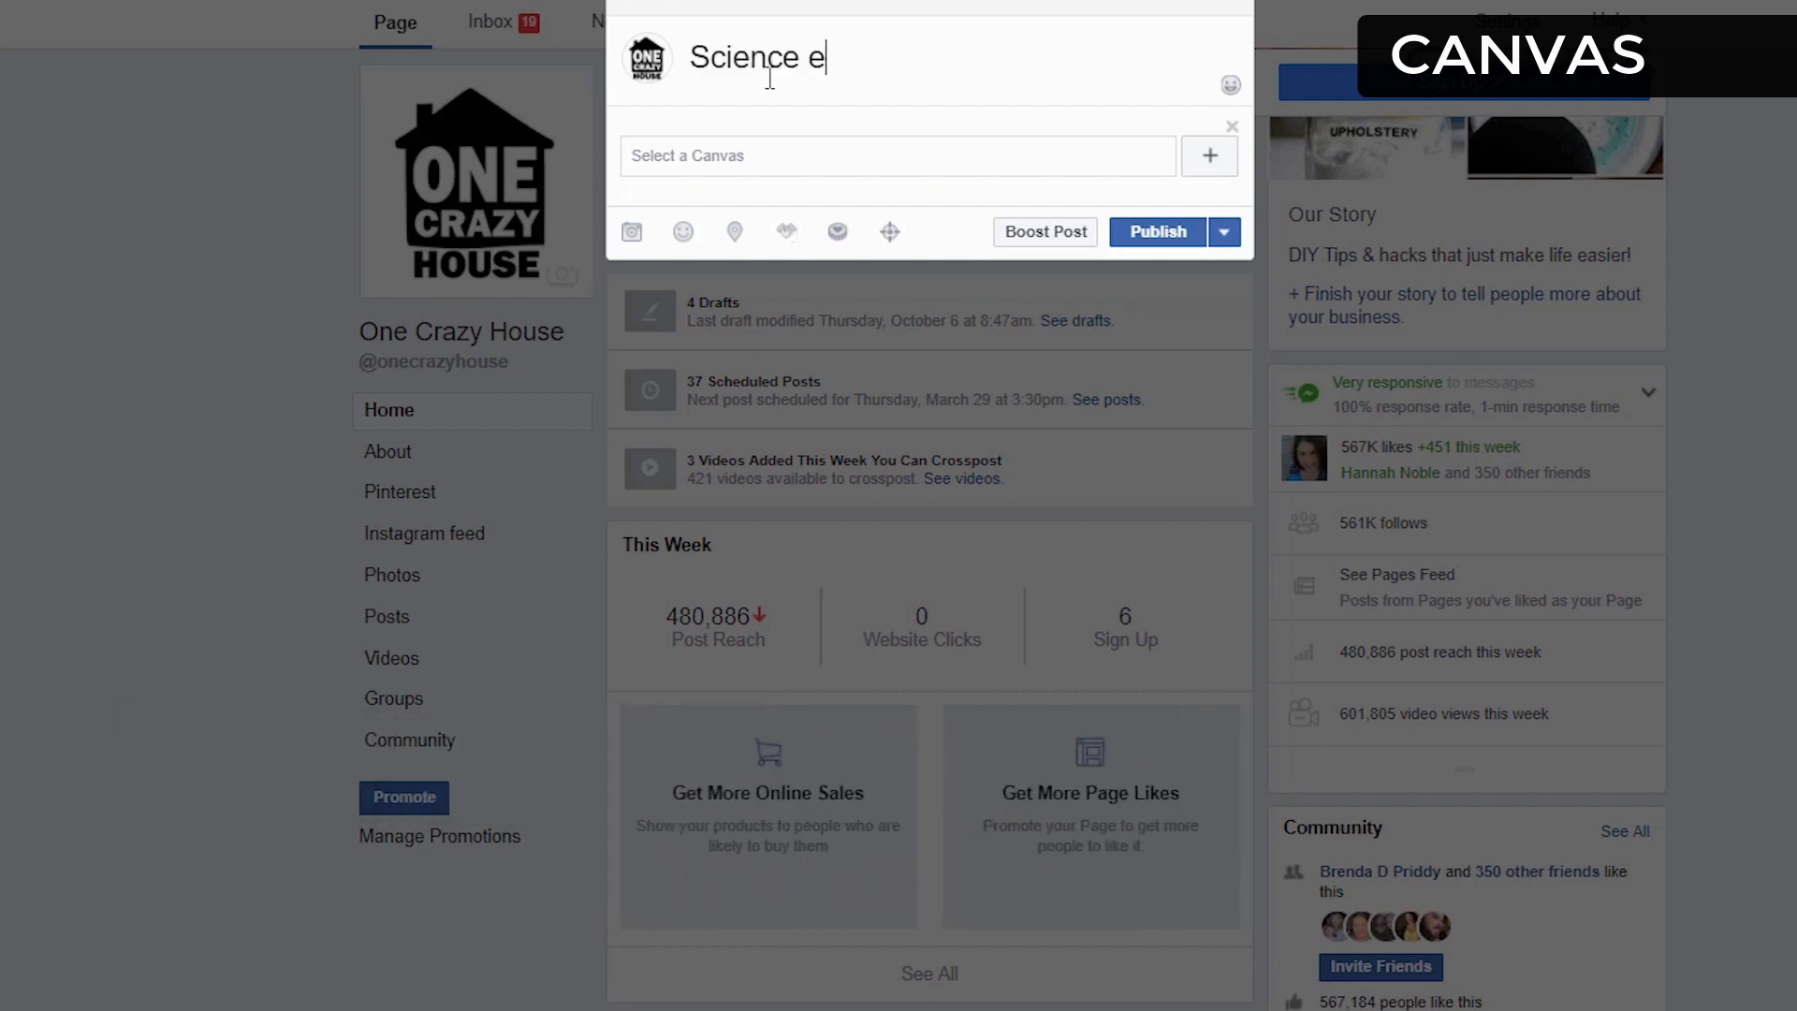
pyautogui.write('xperiments')
pyautogui.press('Home')
pyautogui.write('This takes all the mess and f')
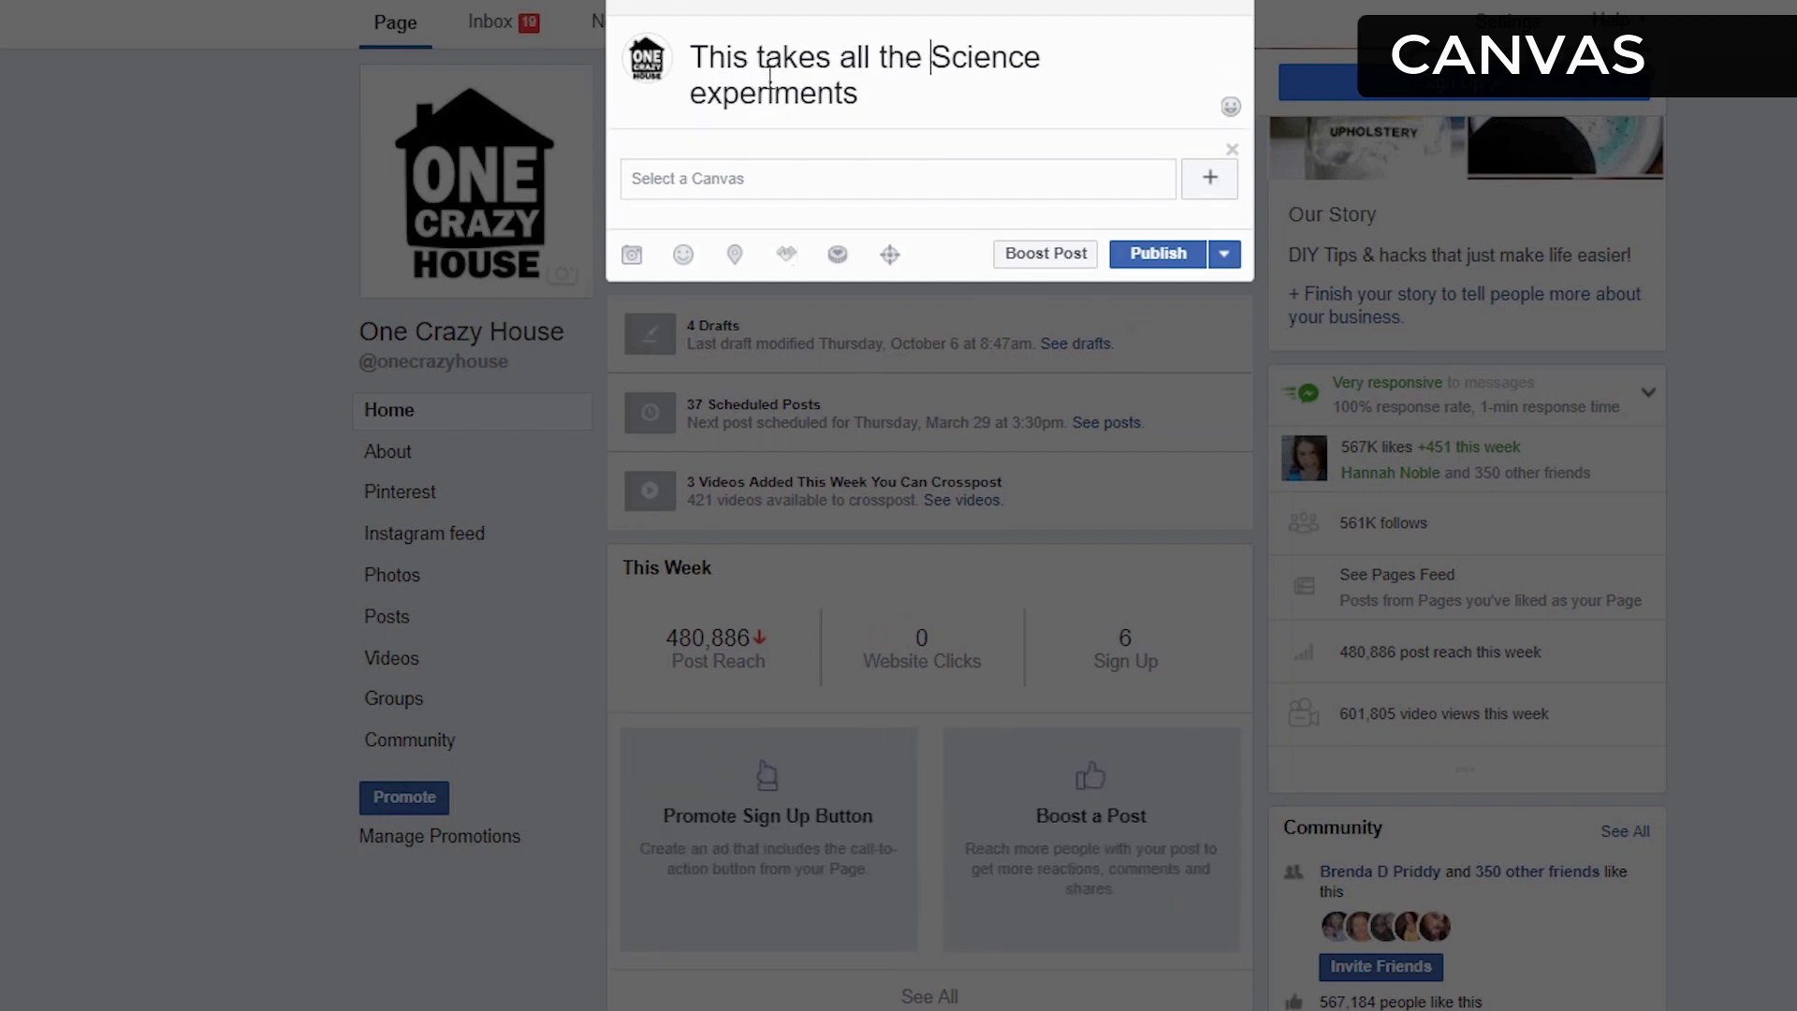
pyautogui.write('ear')
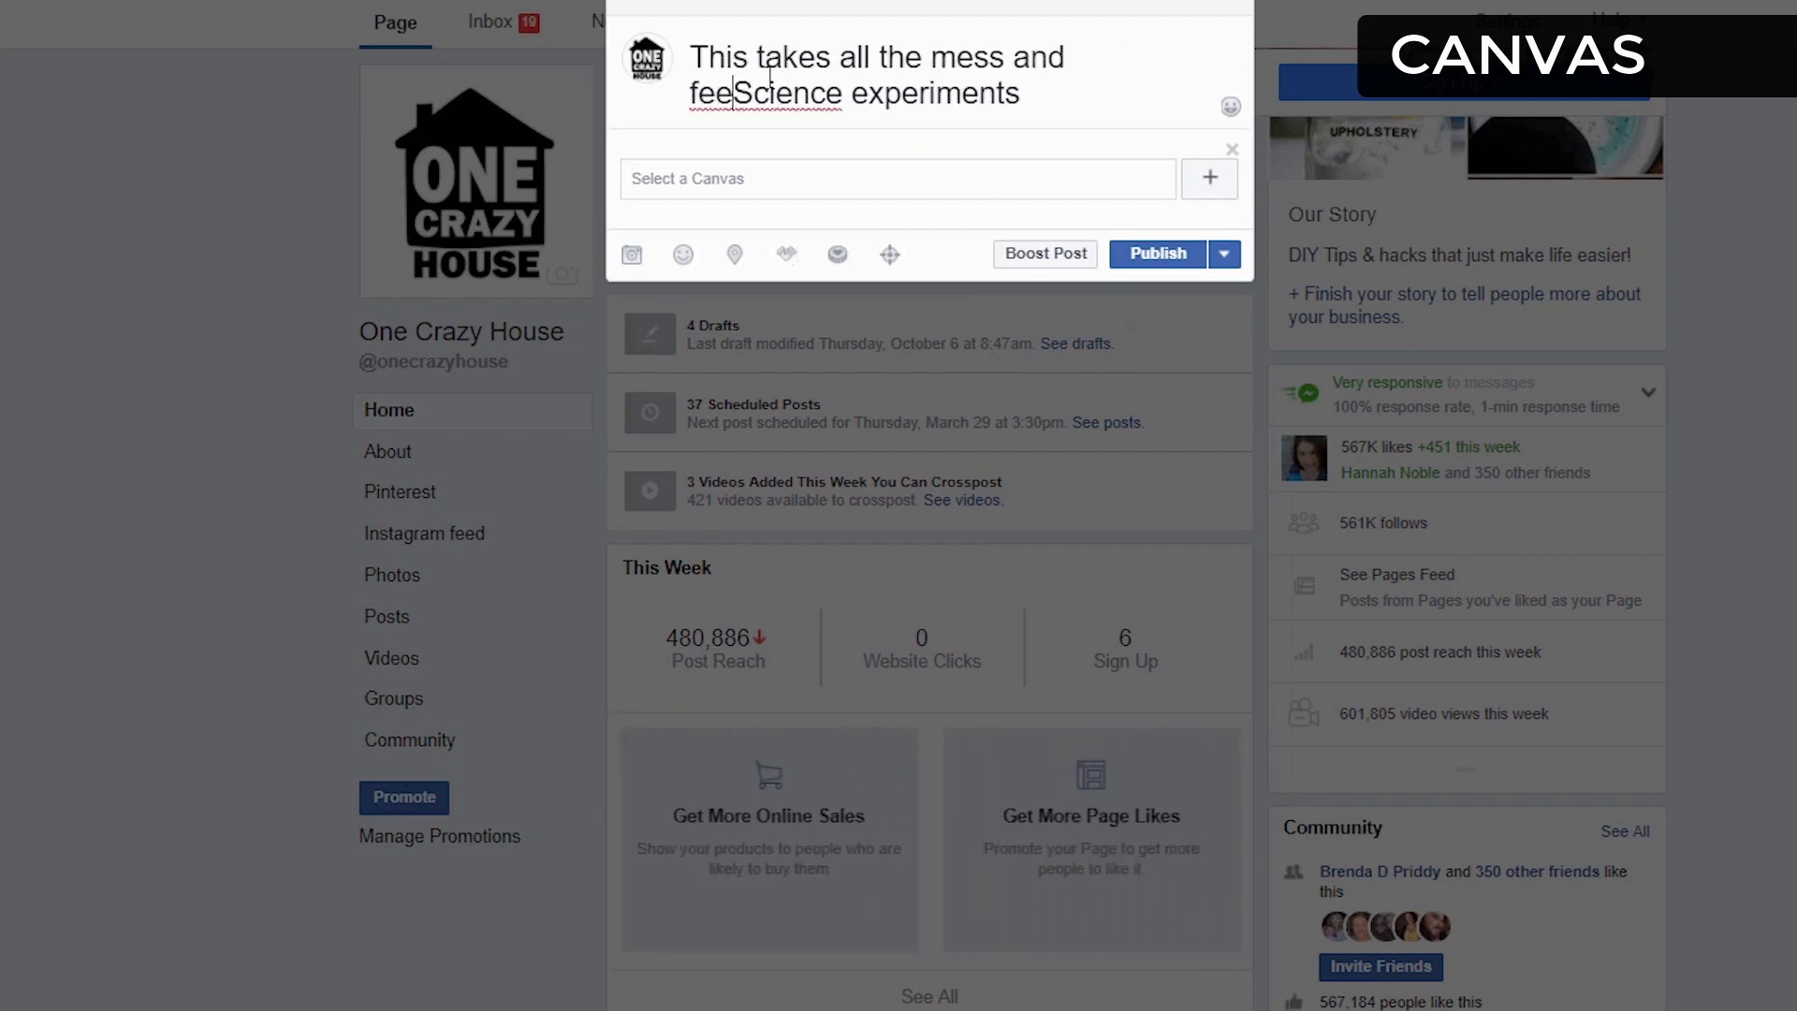
pyautogui.write(' out of')
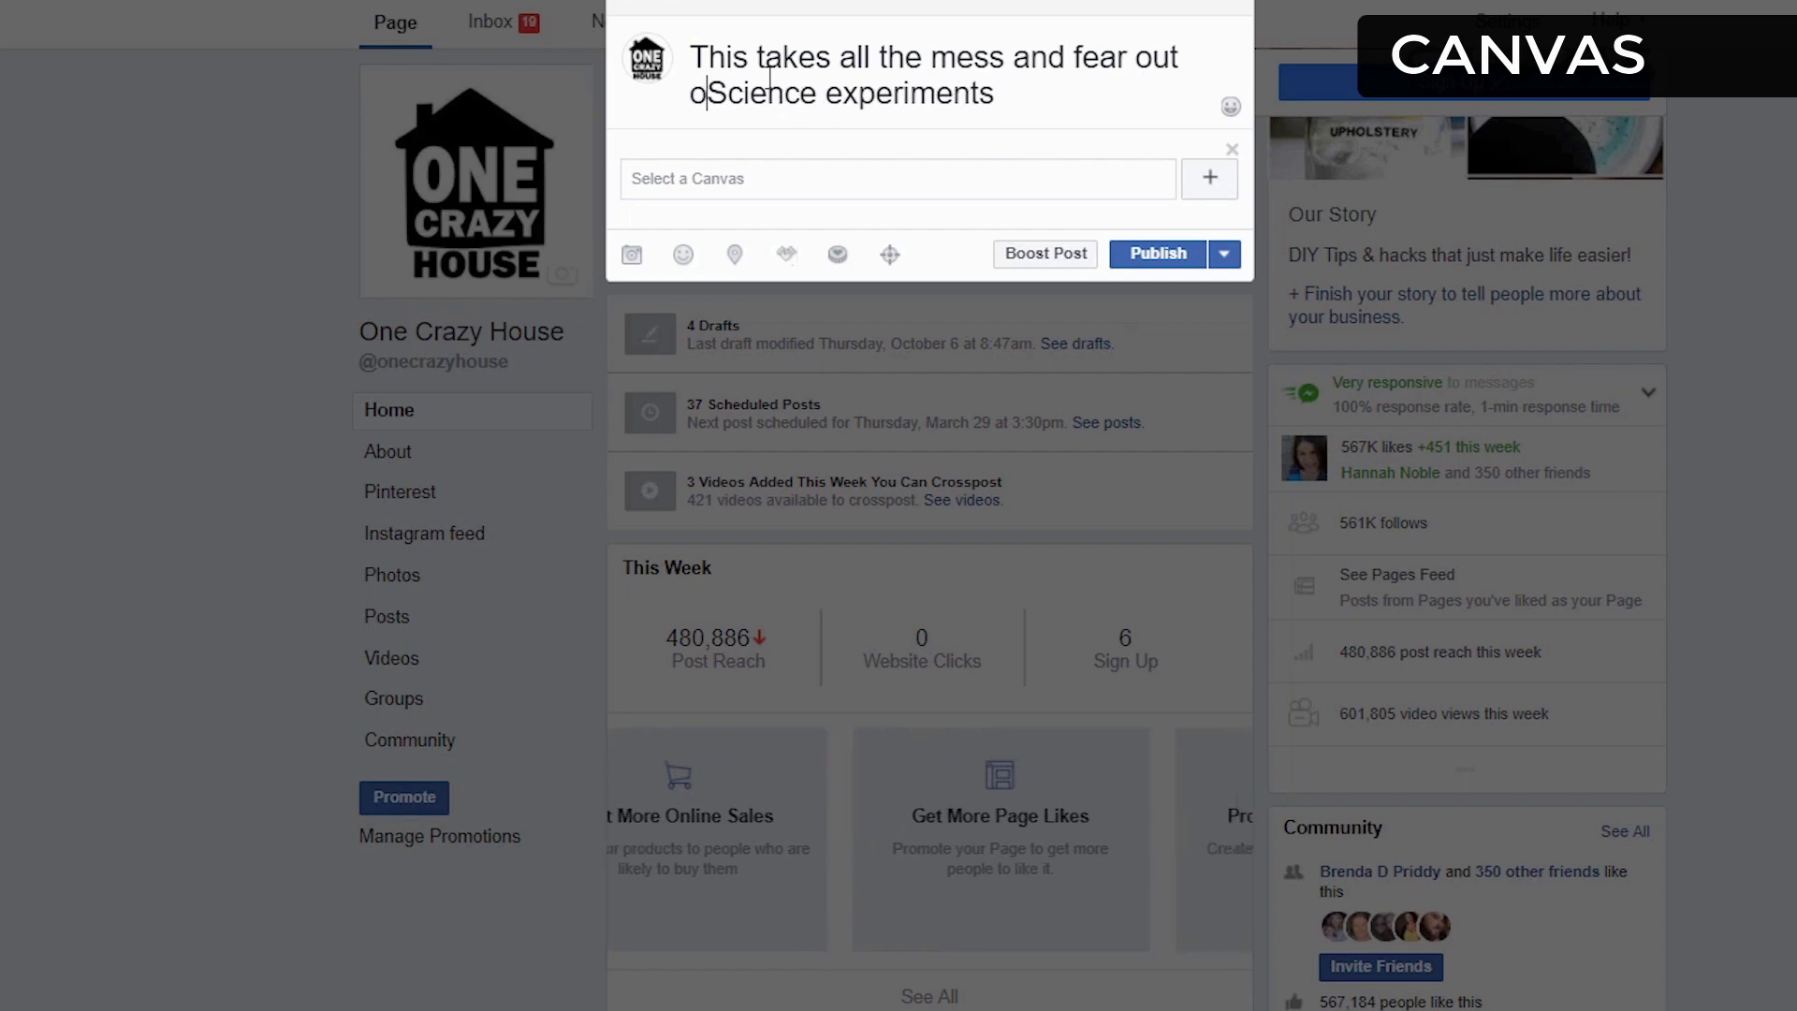
pyautogui.press('Delete')
pyautogui.write('s')
pyautogui.press('End')
pyautogui.write('...')
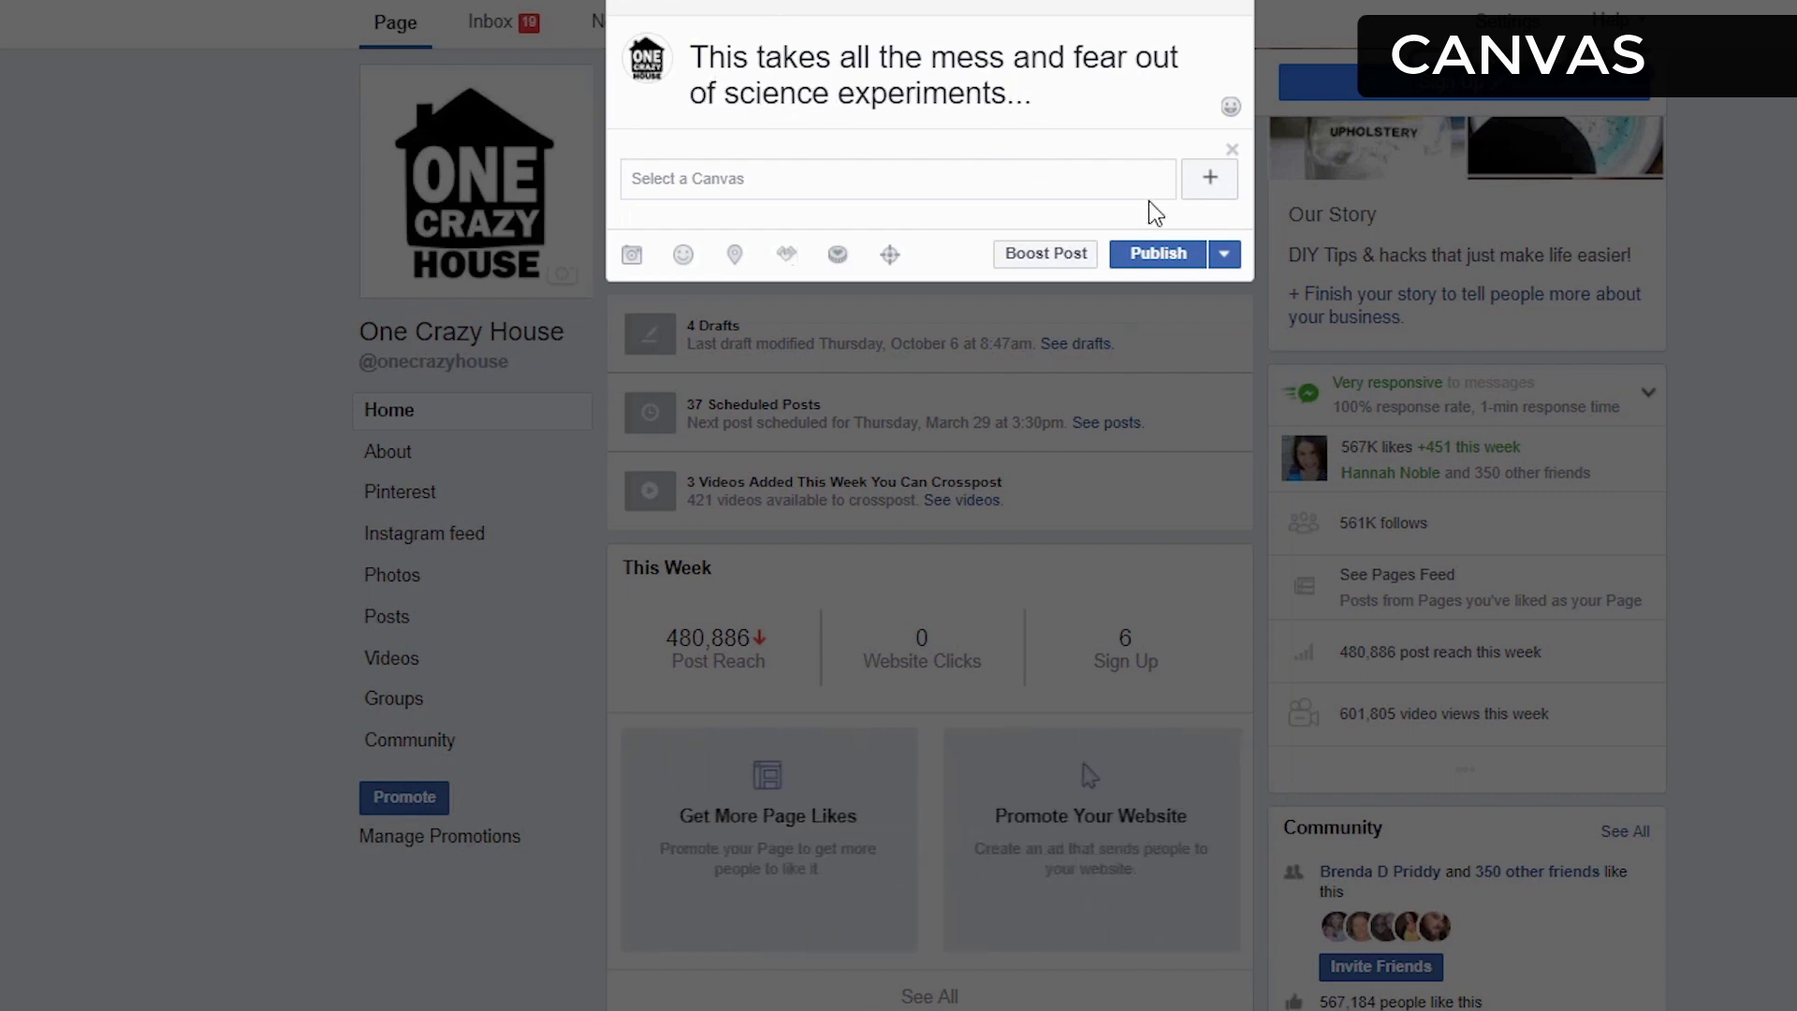
# Step: Start a new Canvas and add a Video component to it
pyautogui.click(1209, 180)
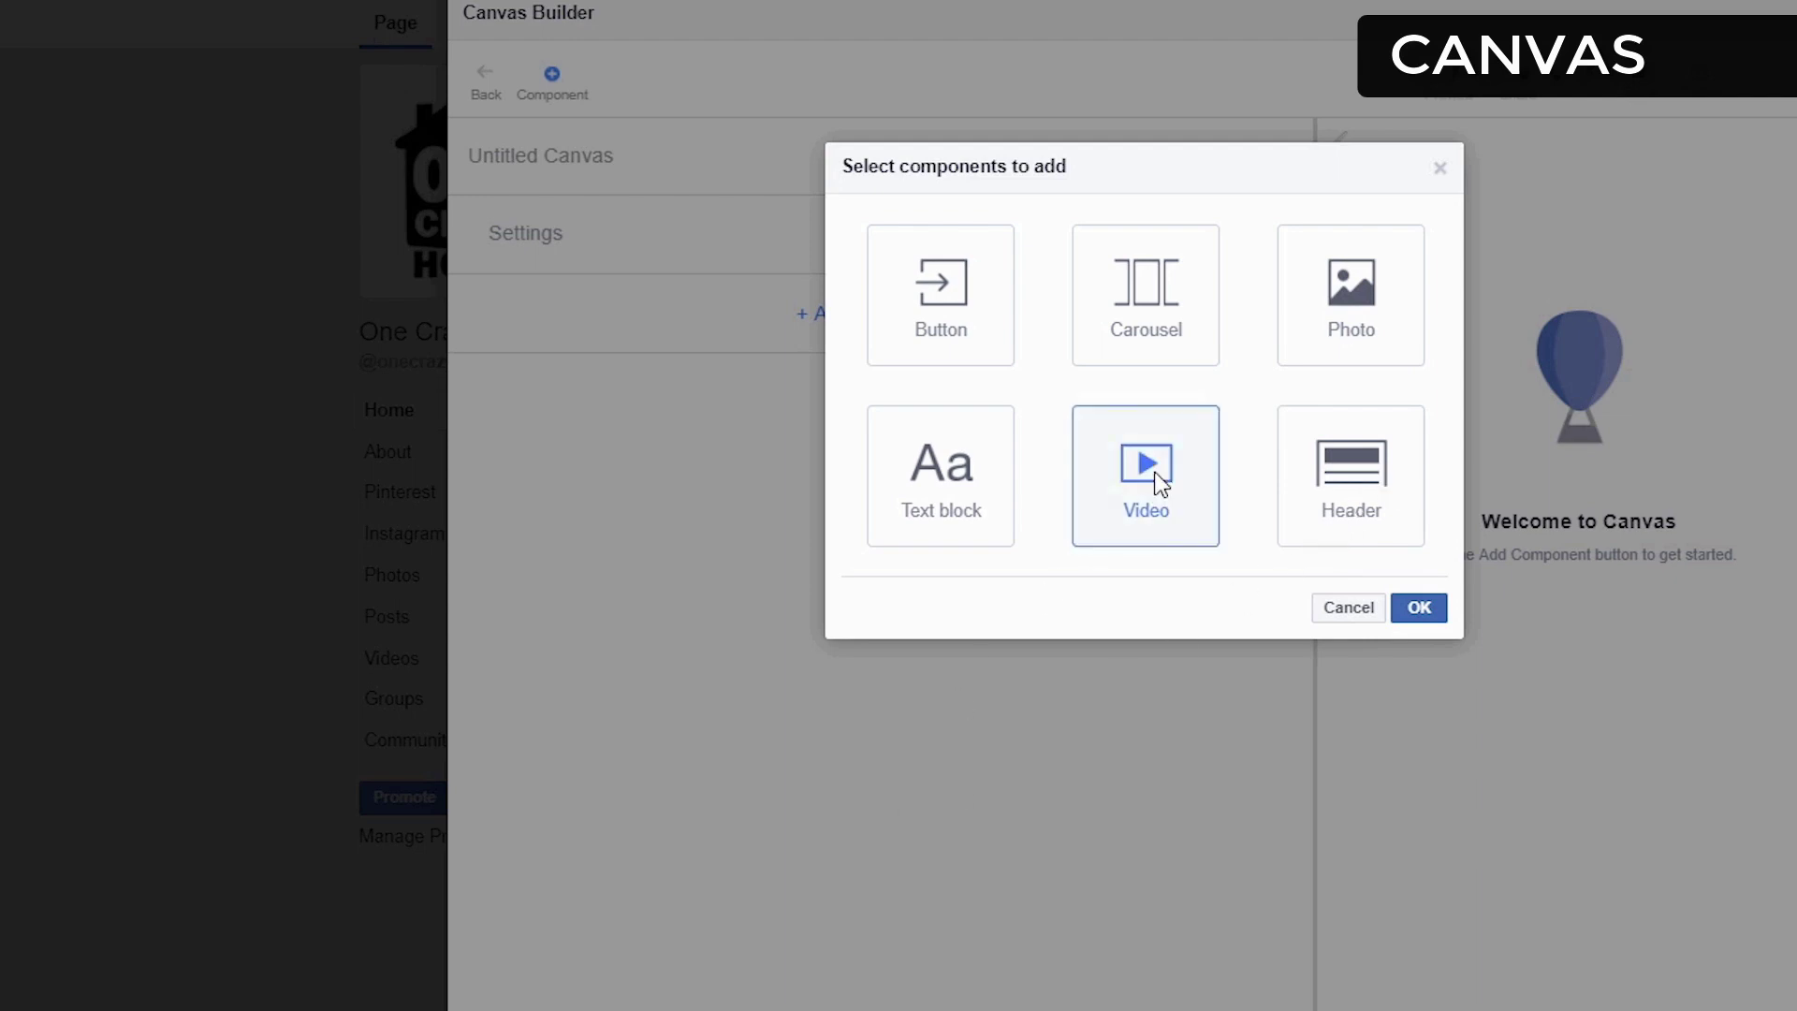
pyautogui.click(1419, 607)
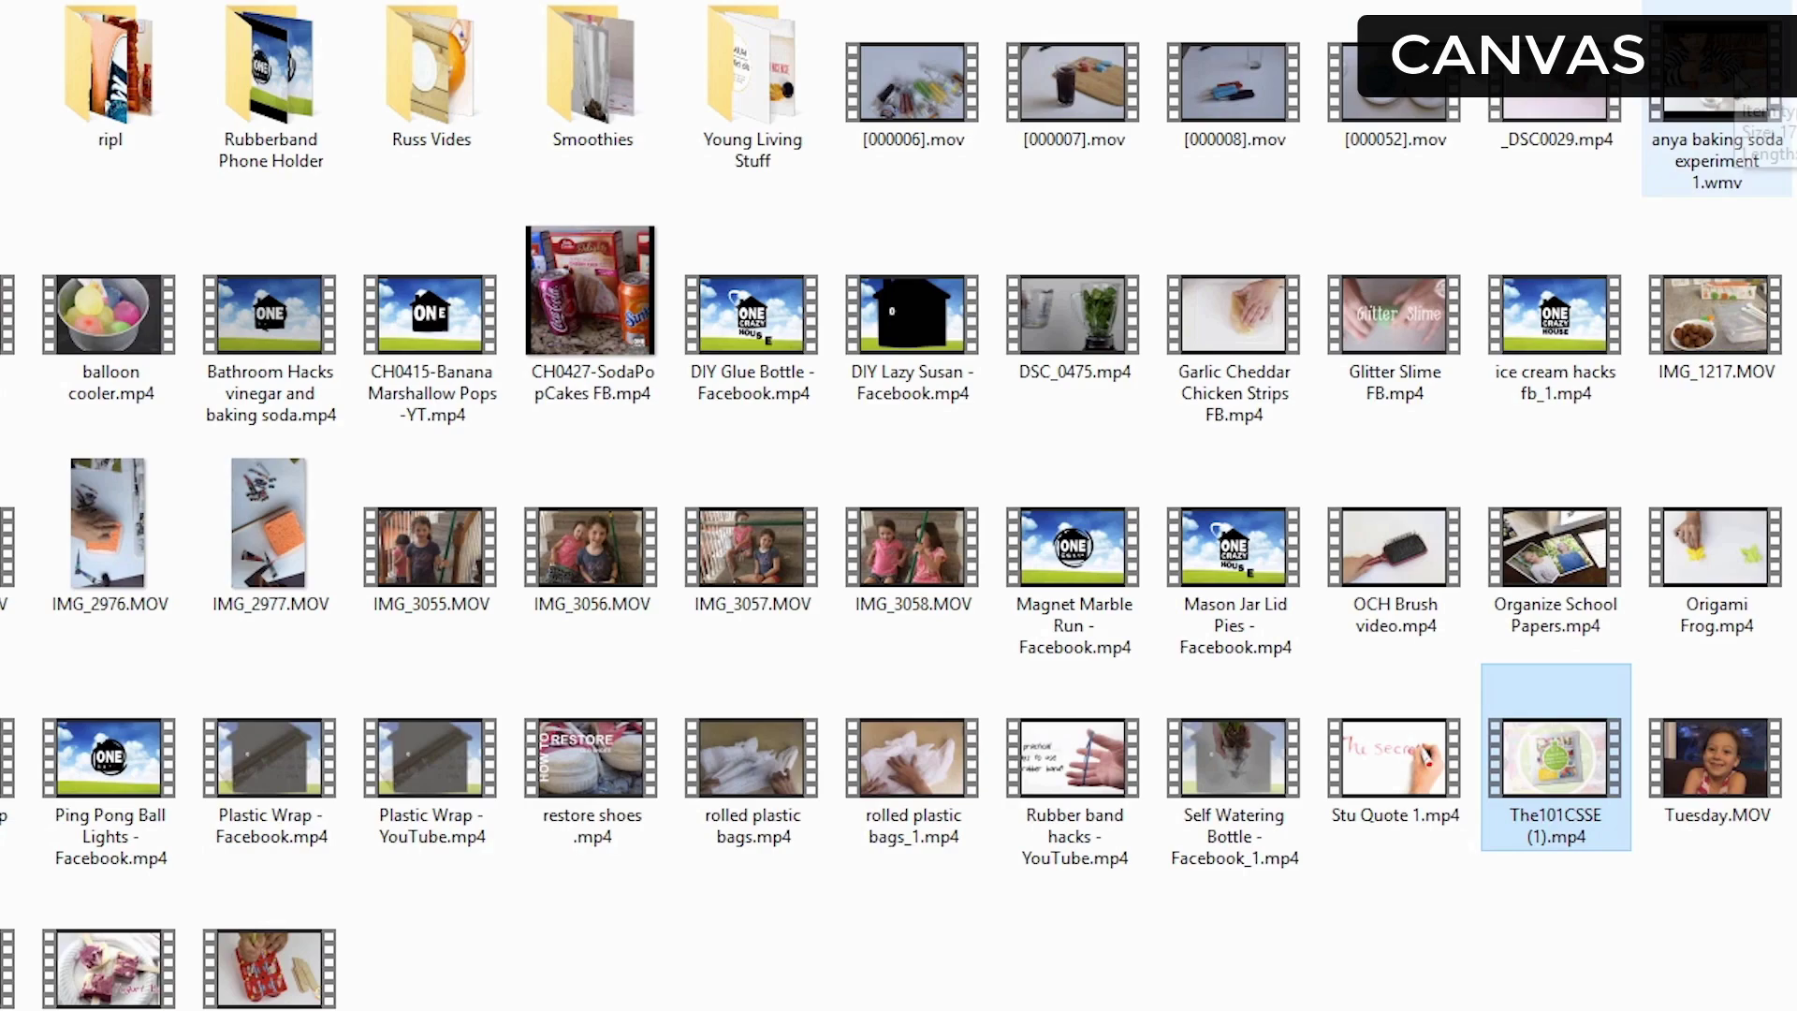
# Step: Choose the baking soda experiment .wmv file as the Canvas video
pyautogui.click(1716, 103)
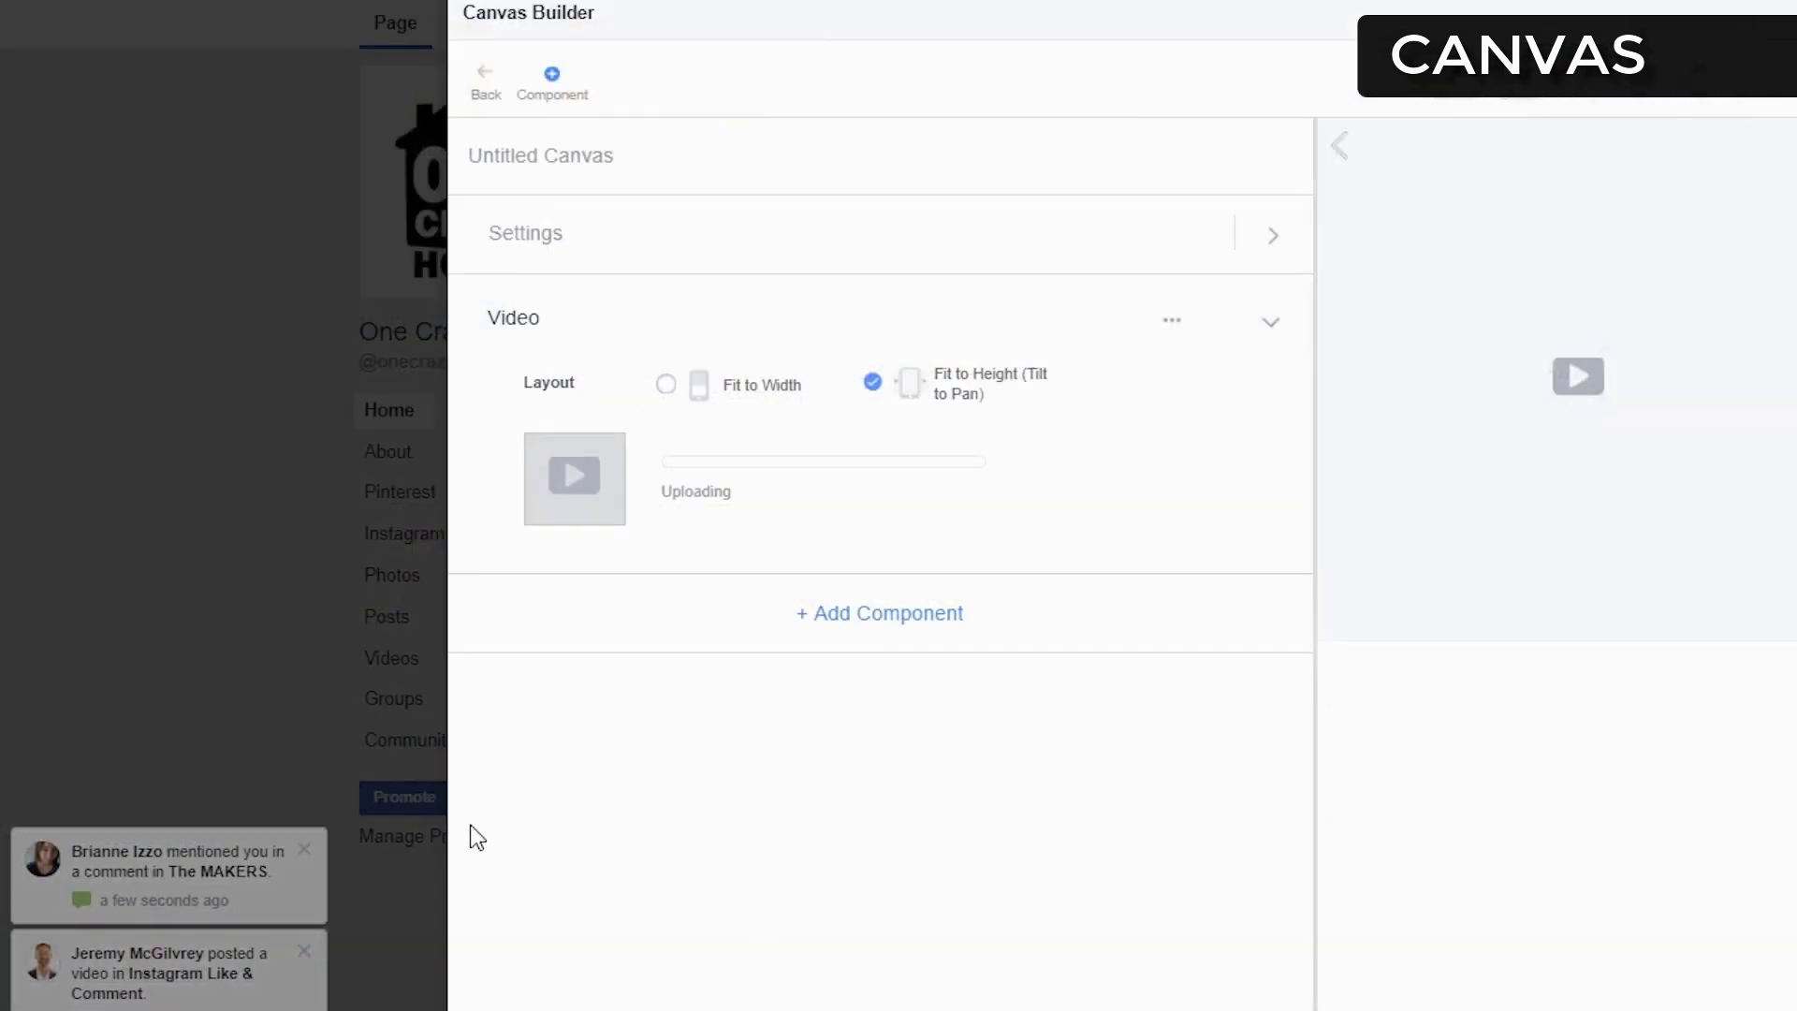
# Step: Rename the Canvas to '101 Kids Science Experiments' and bring up the component chooser again
pyautogui.click(604, 159)
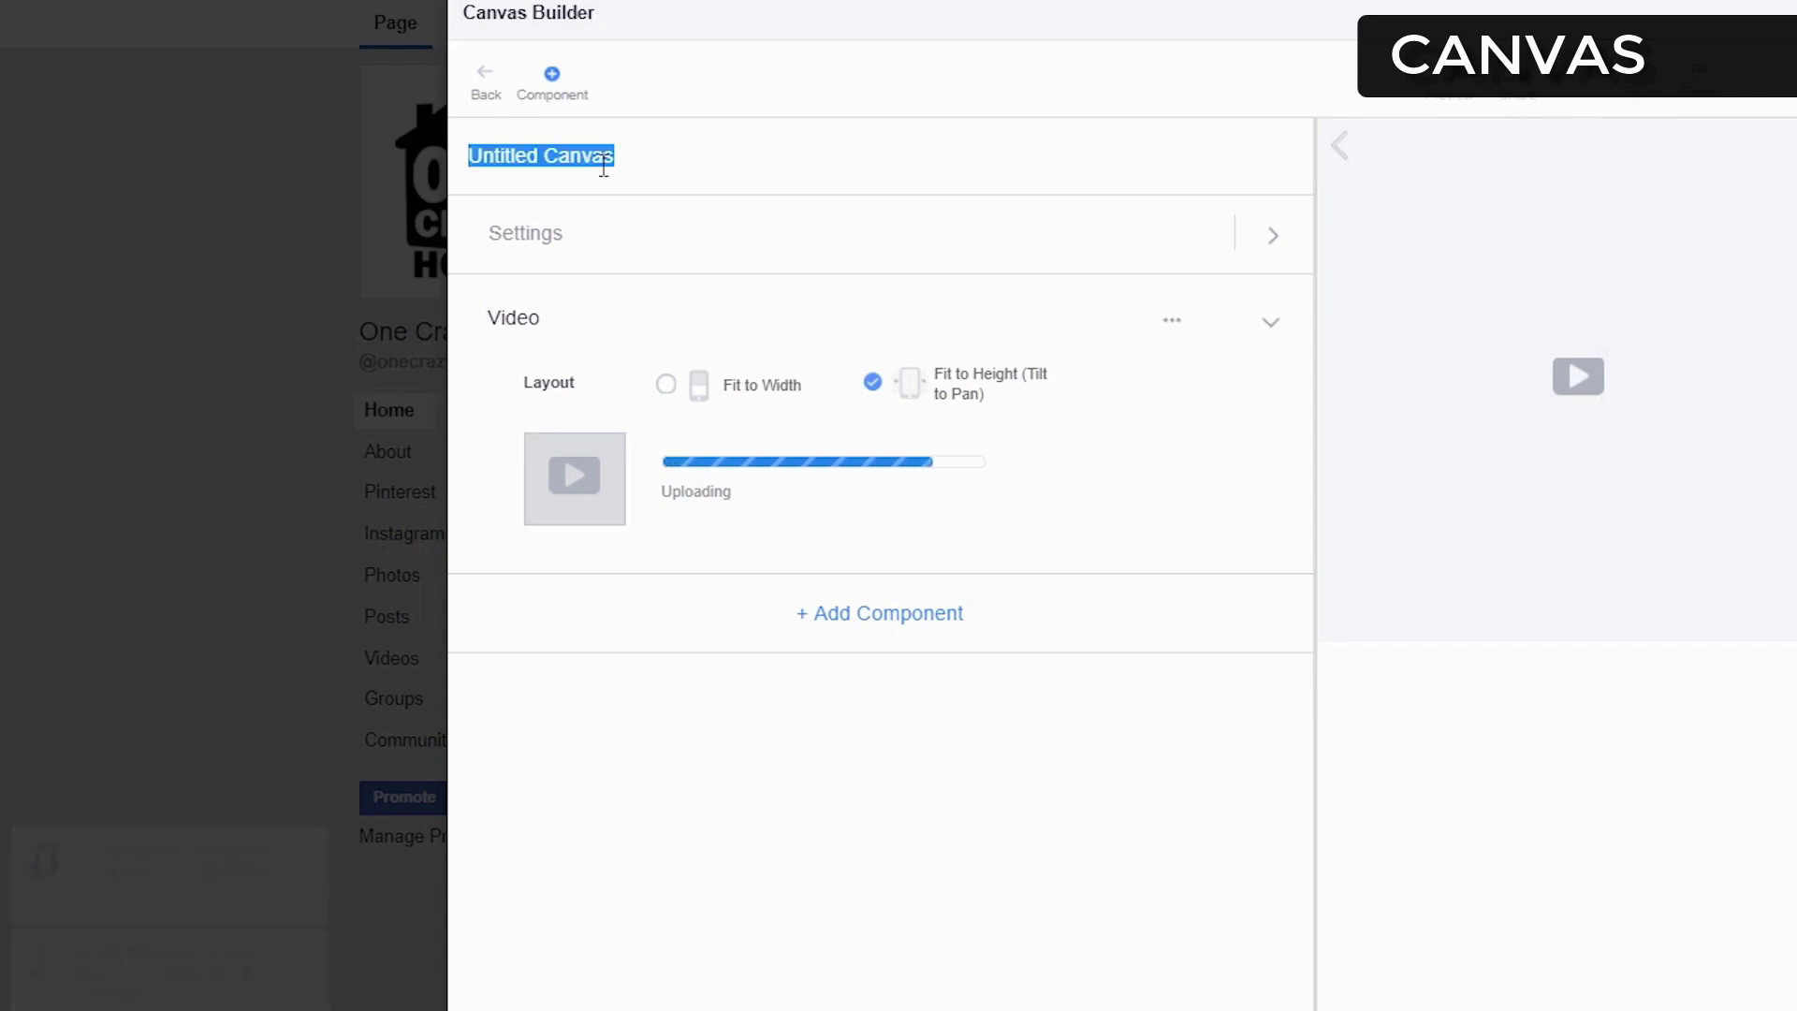
pyautogui.write('101 Kids Science Experiments')
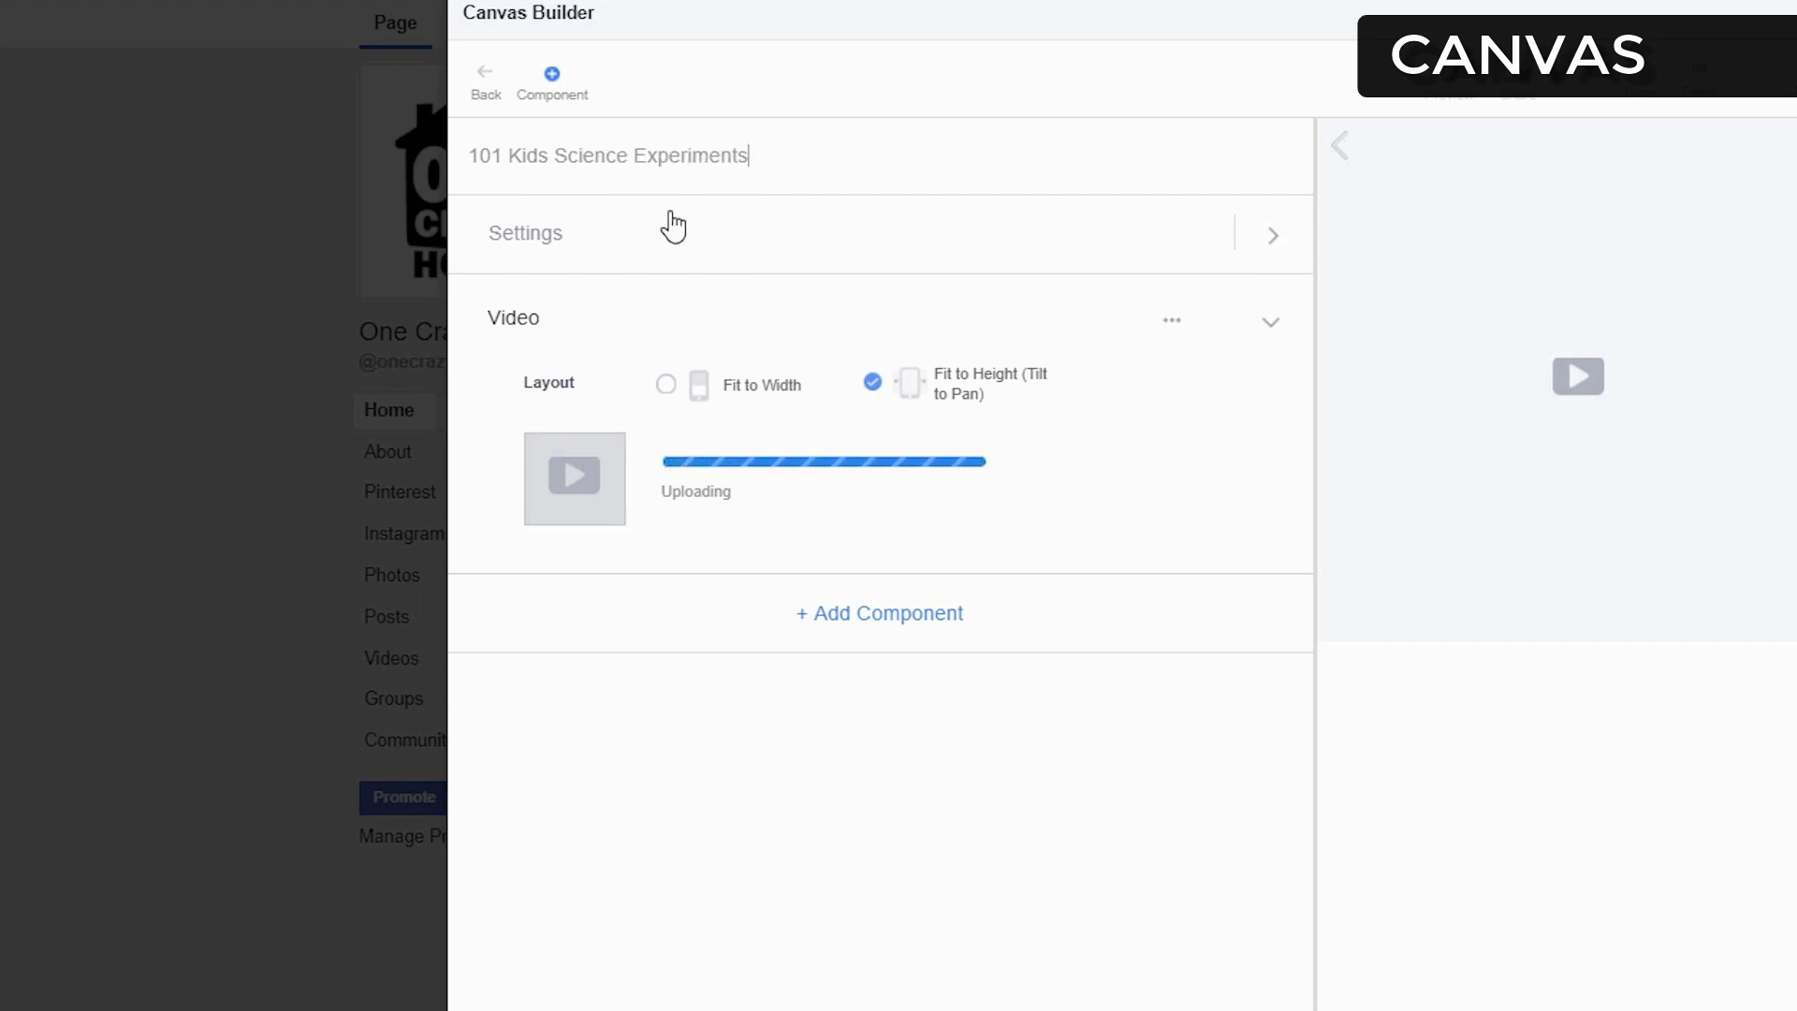
pyautogui.click(640, 234)
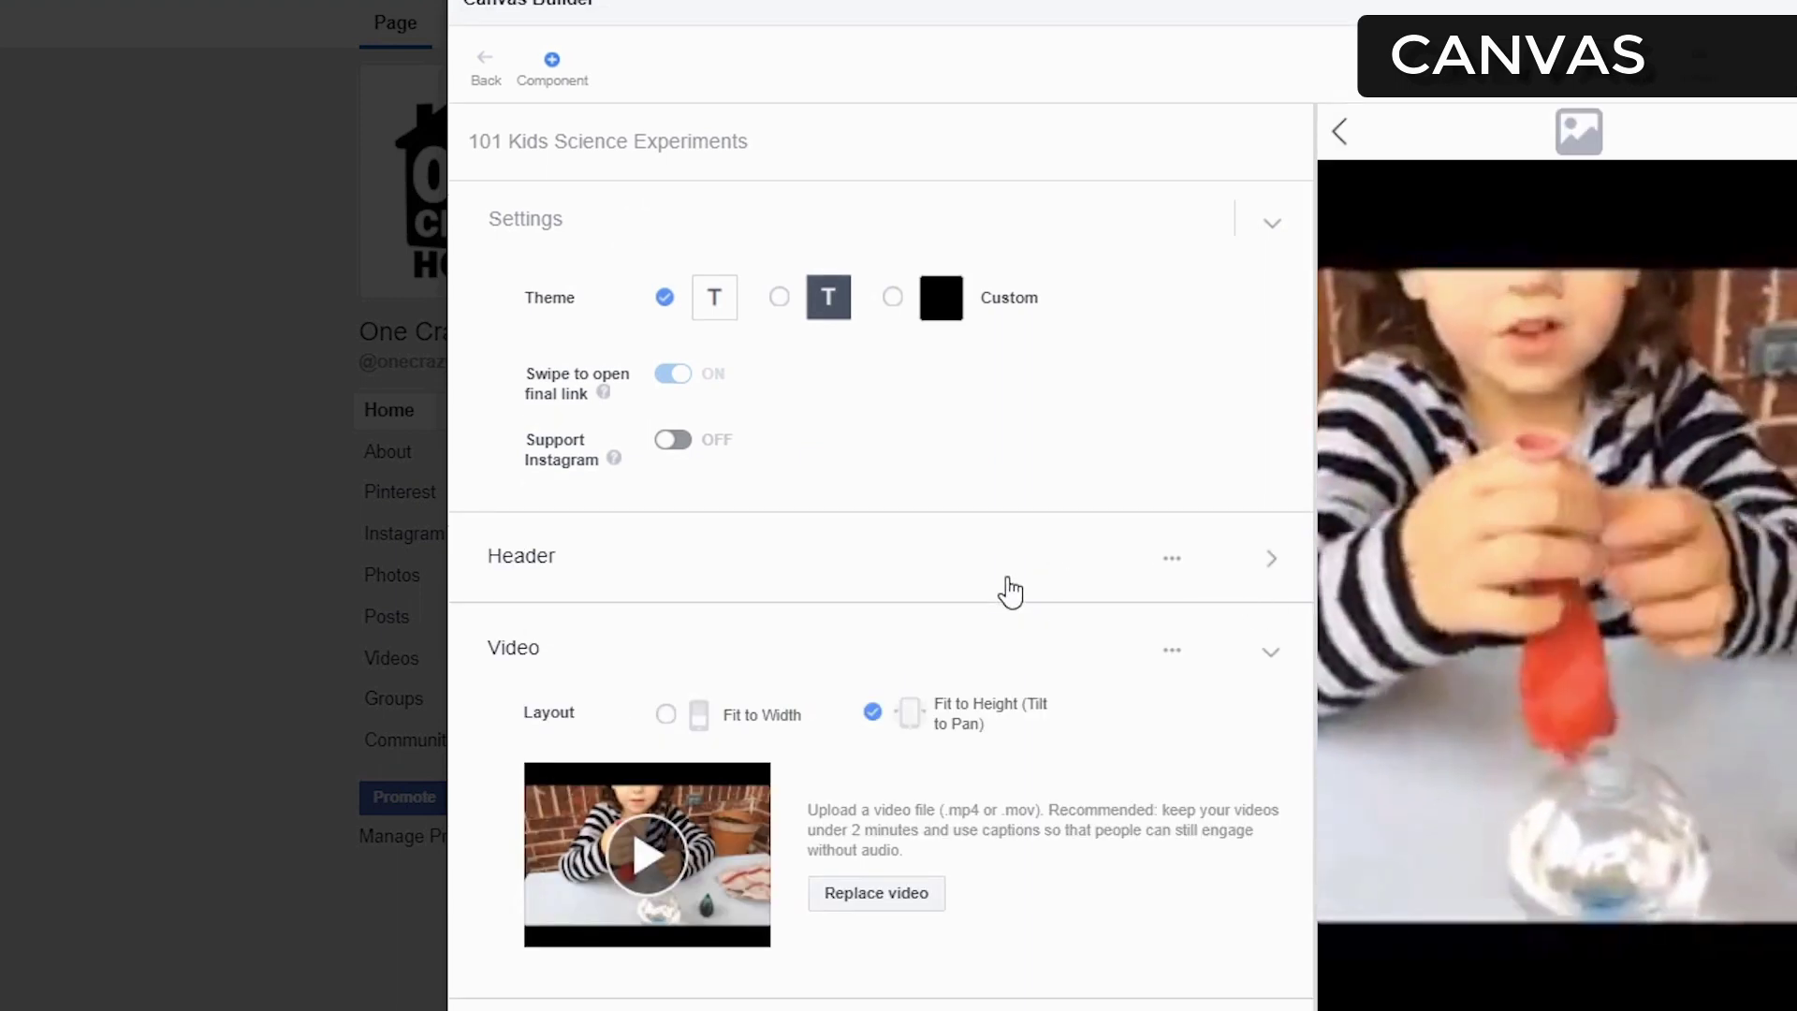
pyautogui.scroll(-1, 842, 562)
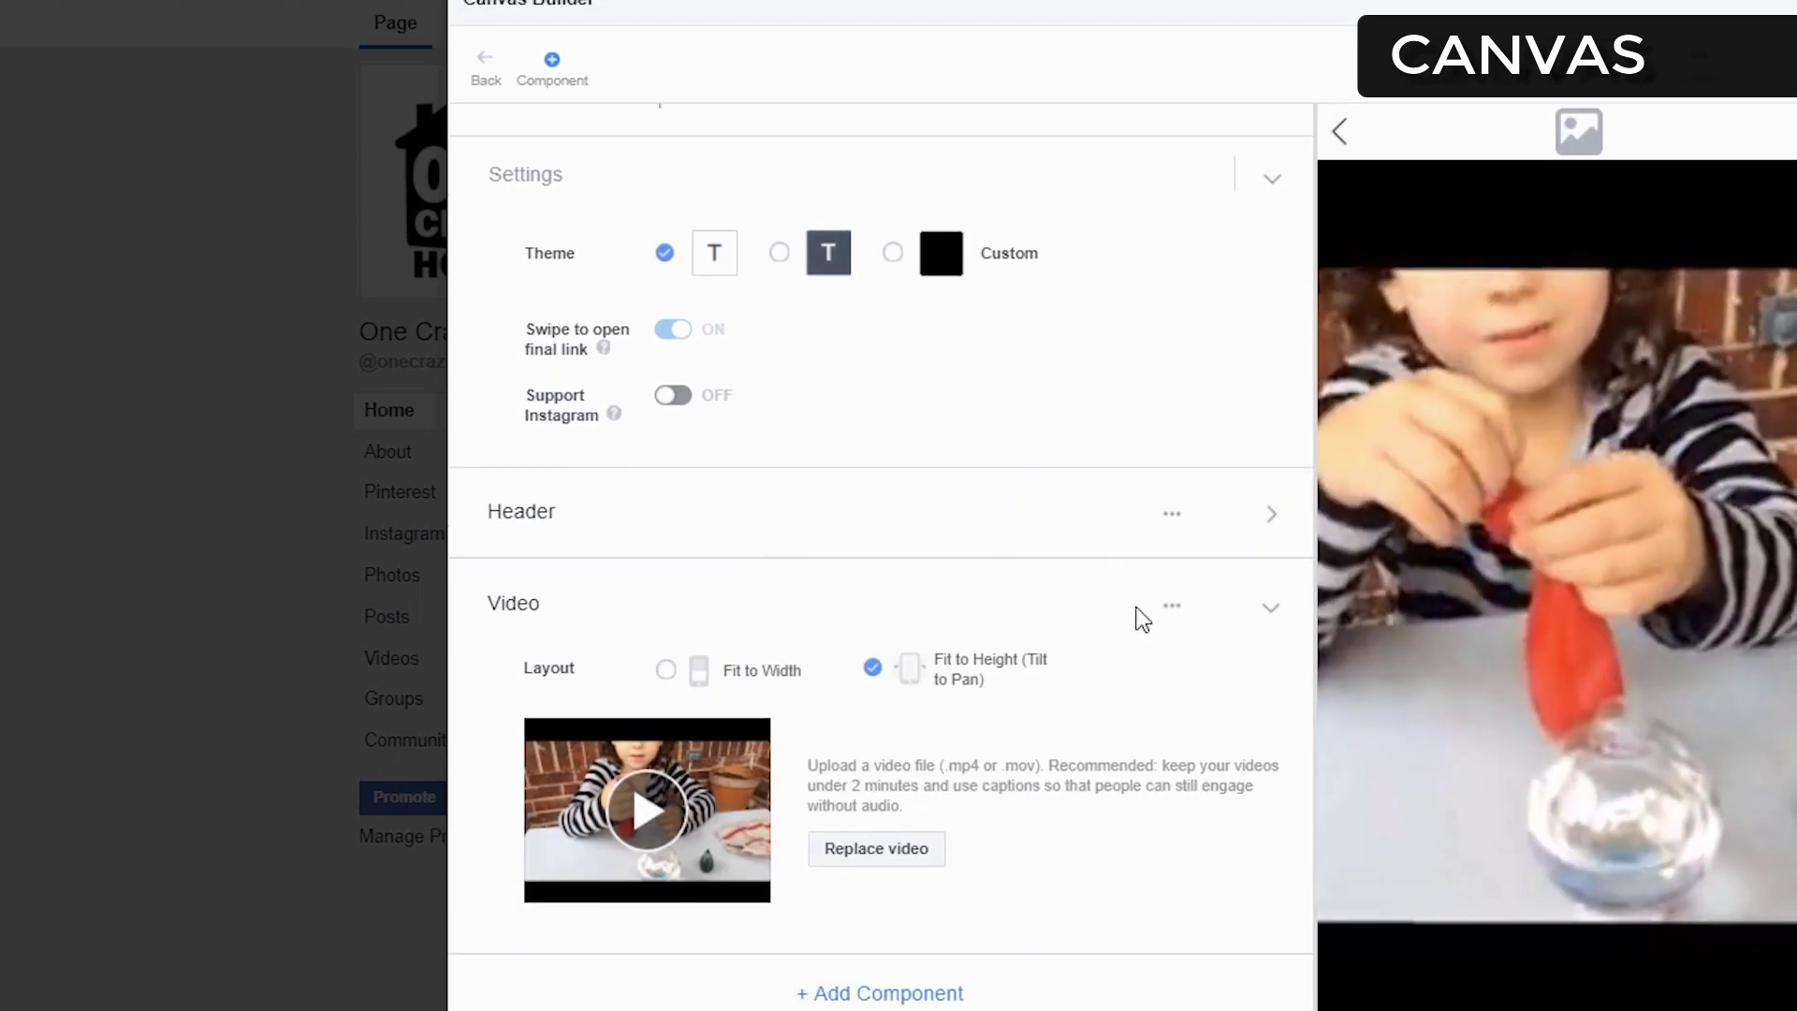
pyautogui.click(894, 994)
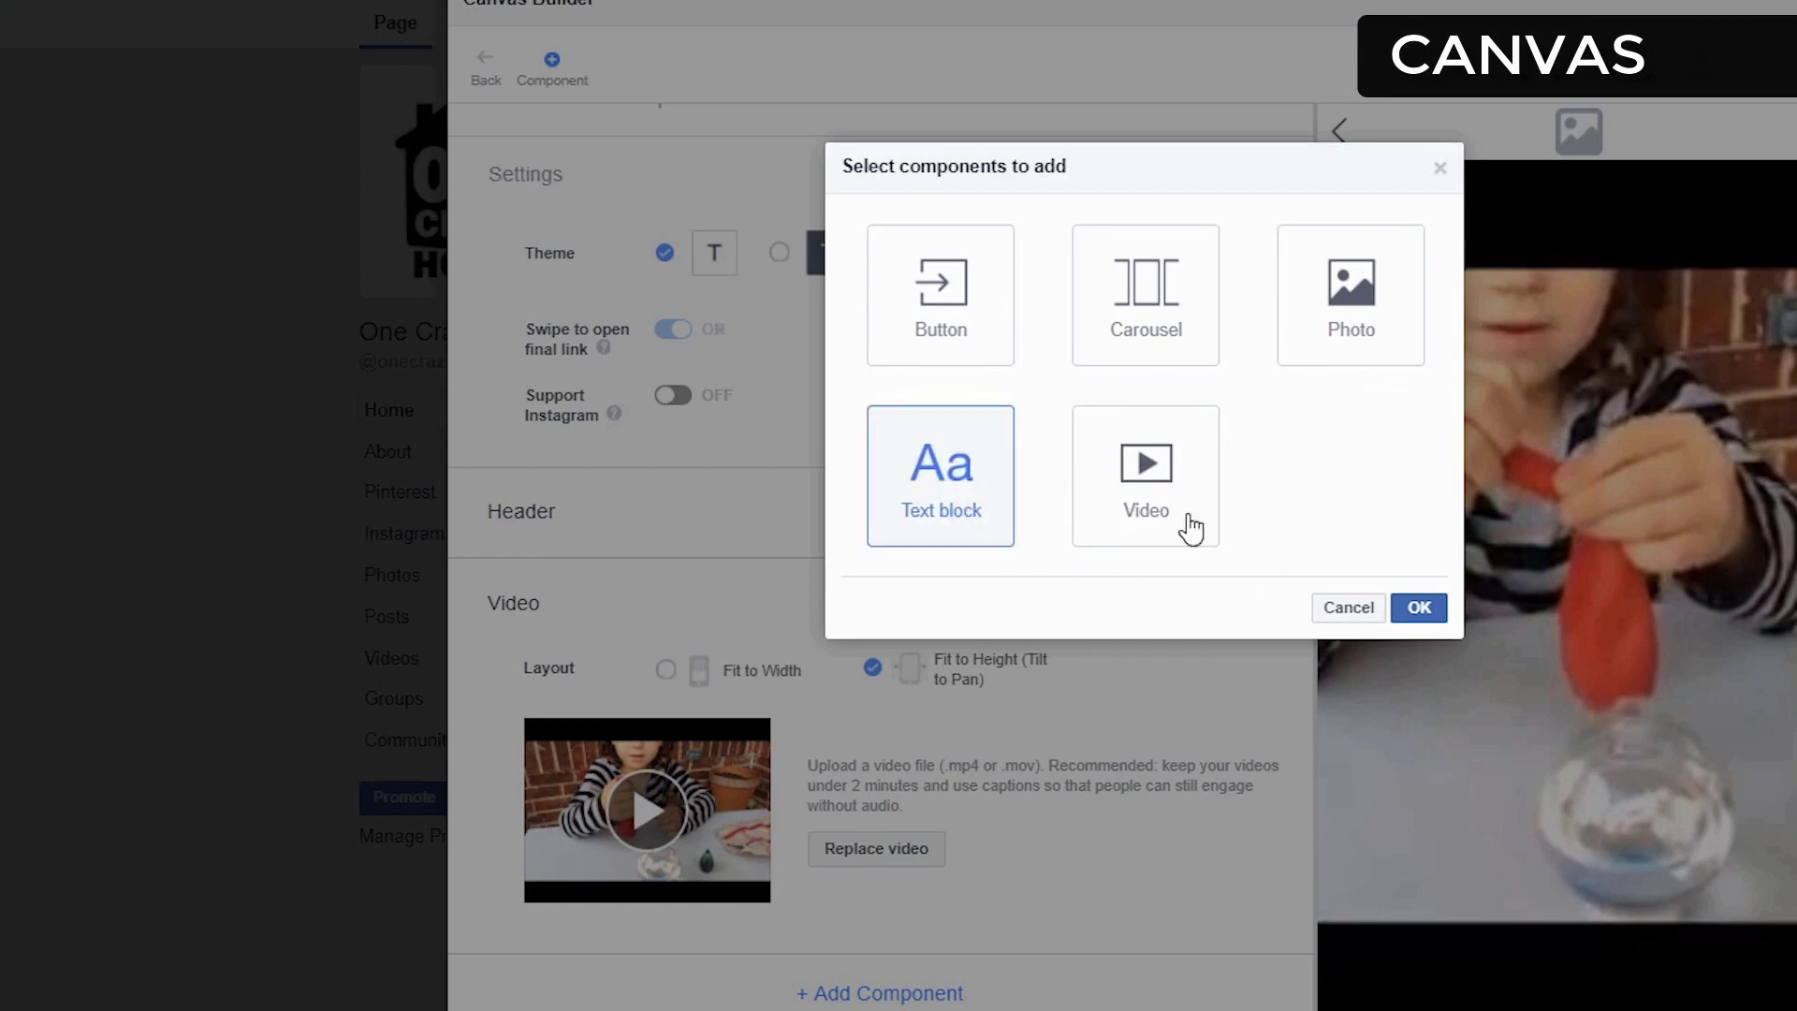
# Step: Add a Text block under the video reading 'There are 99 other experiments JUST LIKE THIS ONE!'
pyautogui.click(1413, 618)
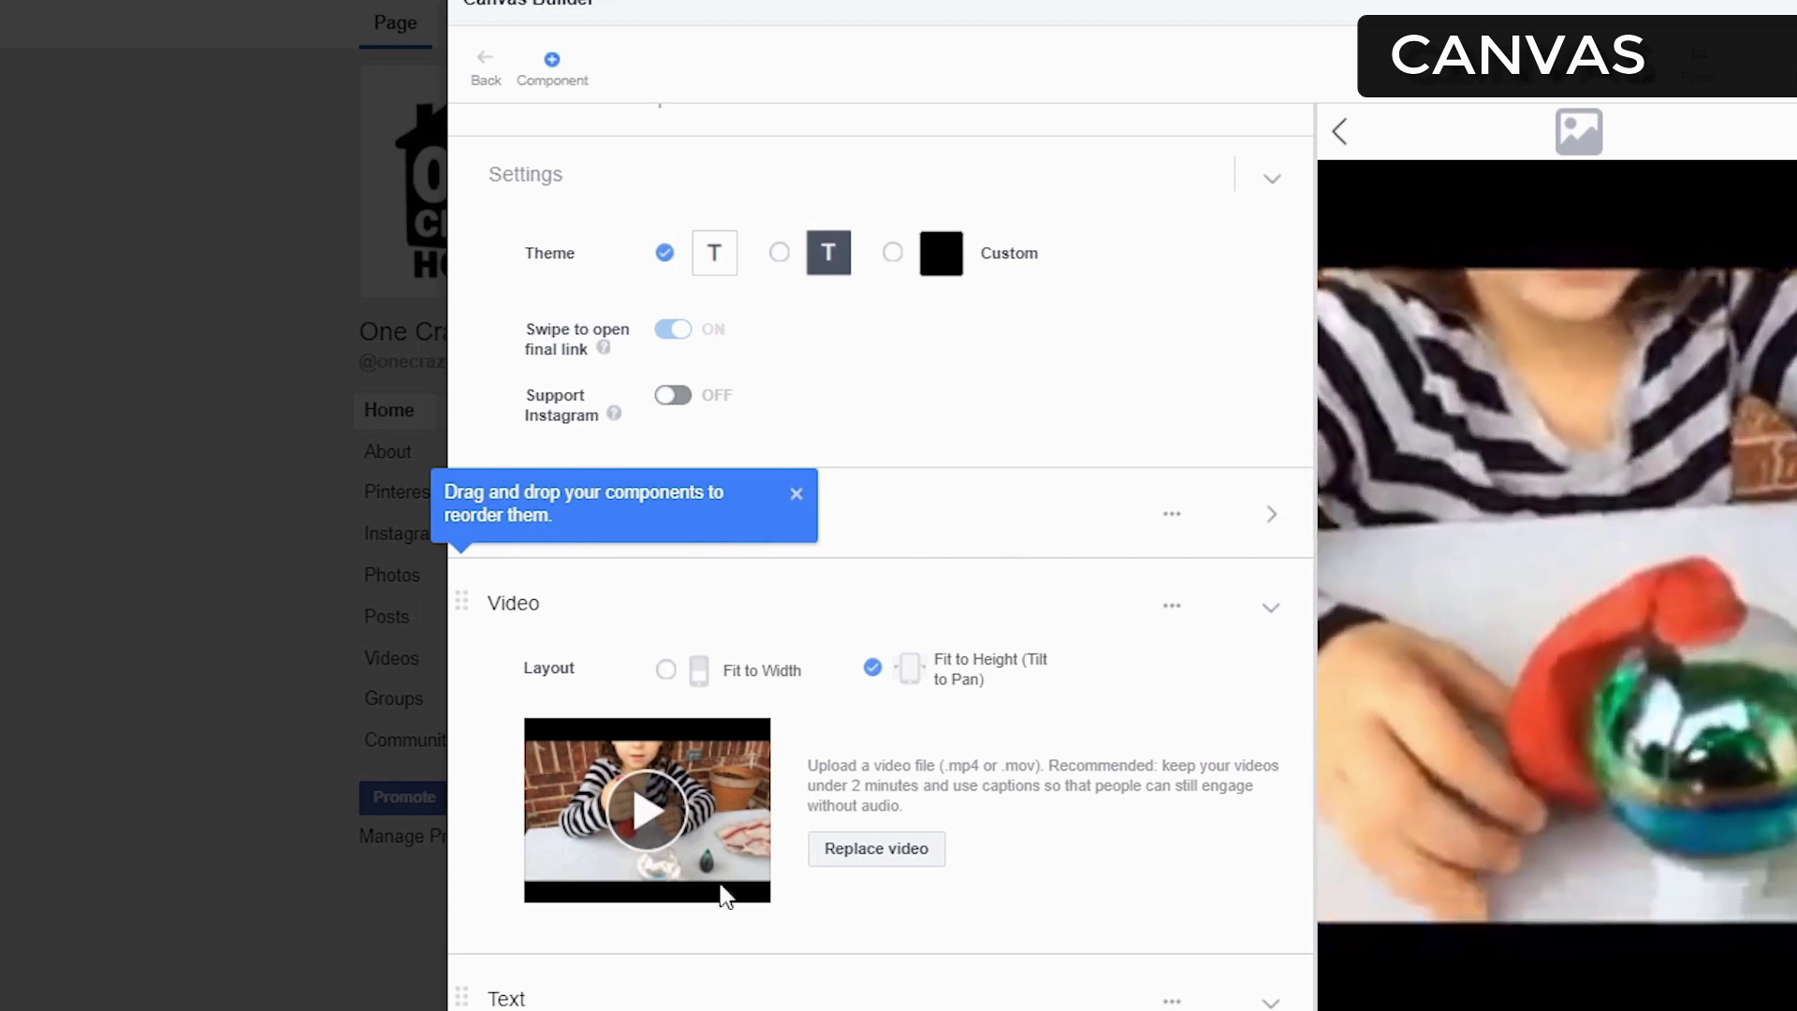
pyautogui.scroll(-2, 842, 898)
pyautogui.scroll(-5, 1238, 912)
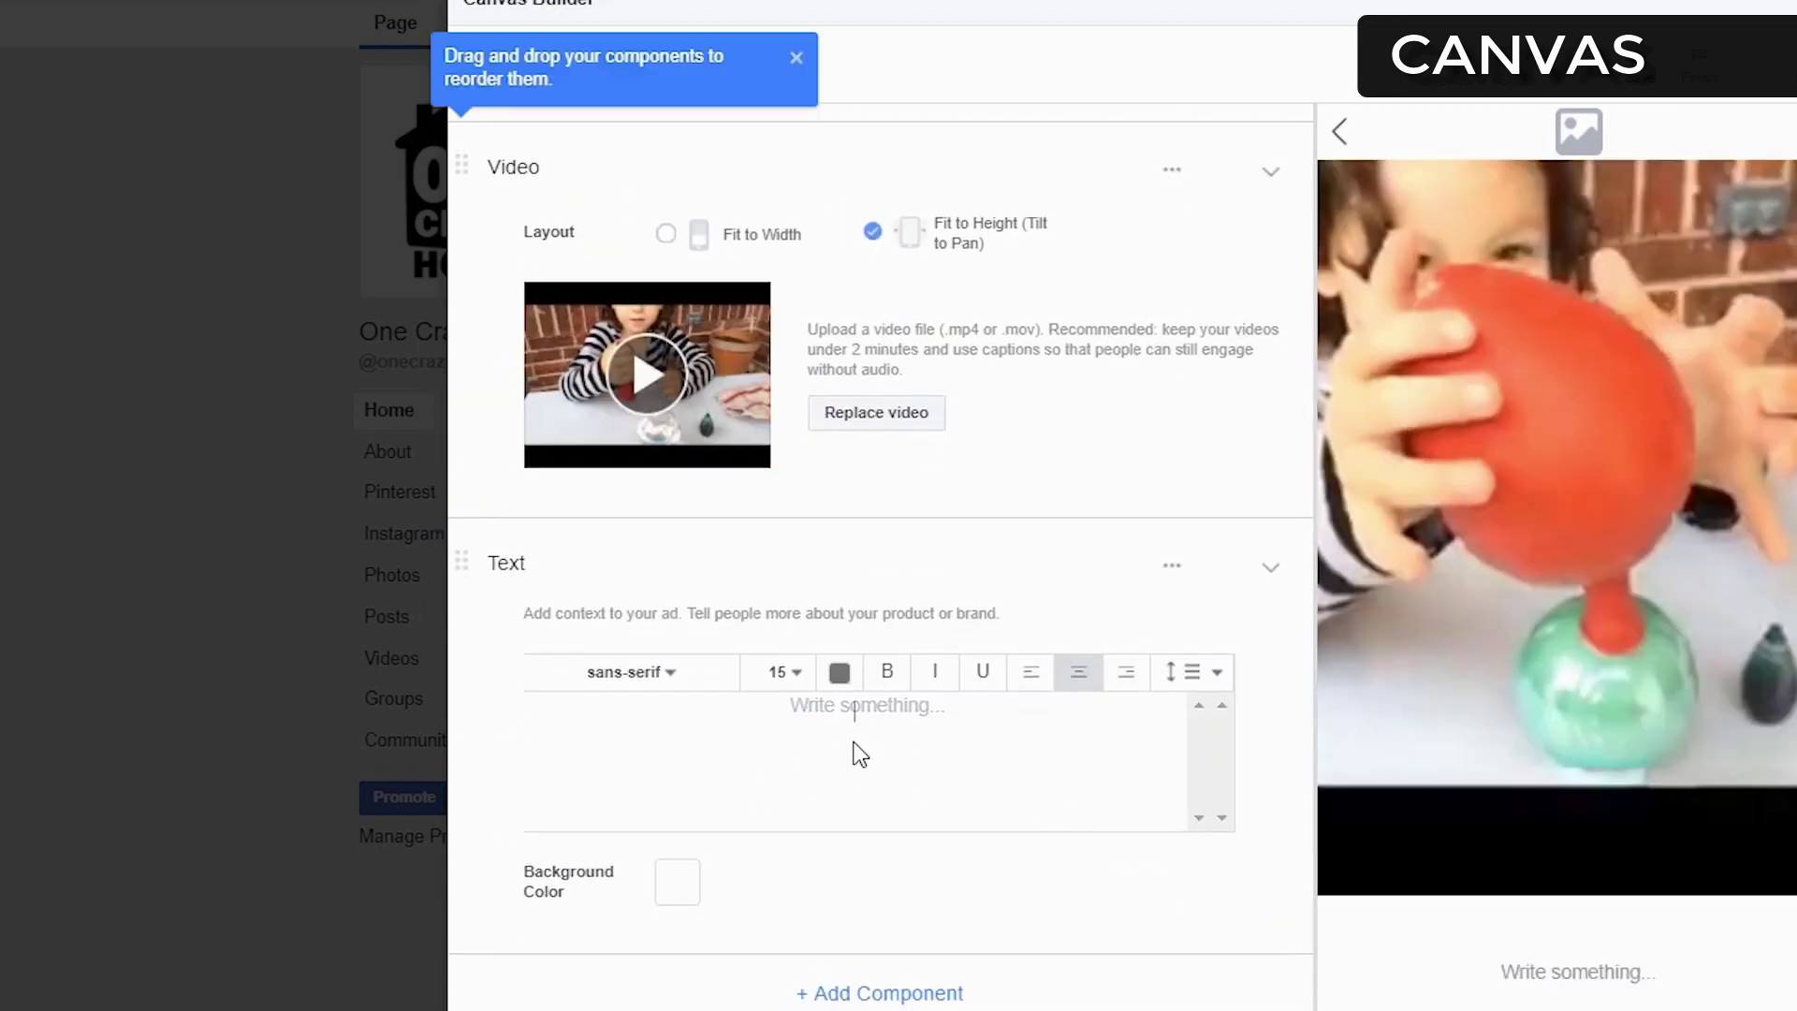
pyautogui.click(859, 754)
pyautogui.write('There are 99 other ')
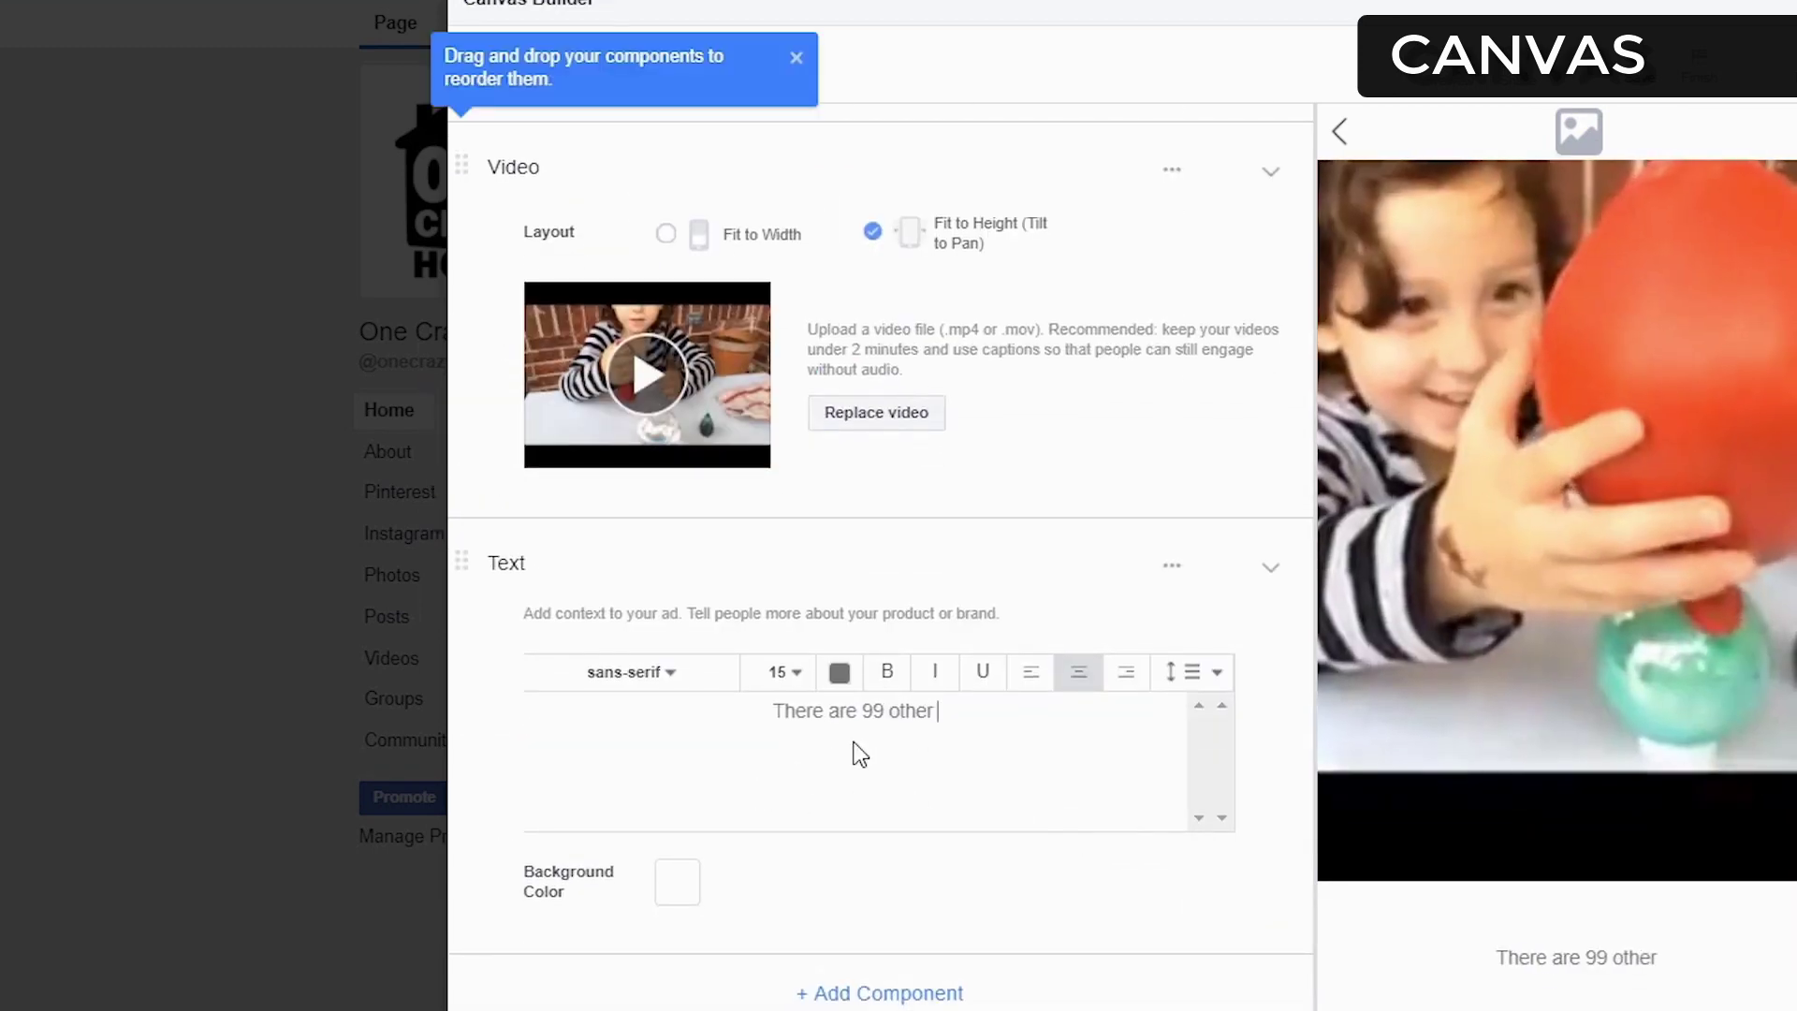
pyautogui.write('experiments JUST LIK')
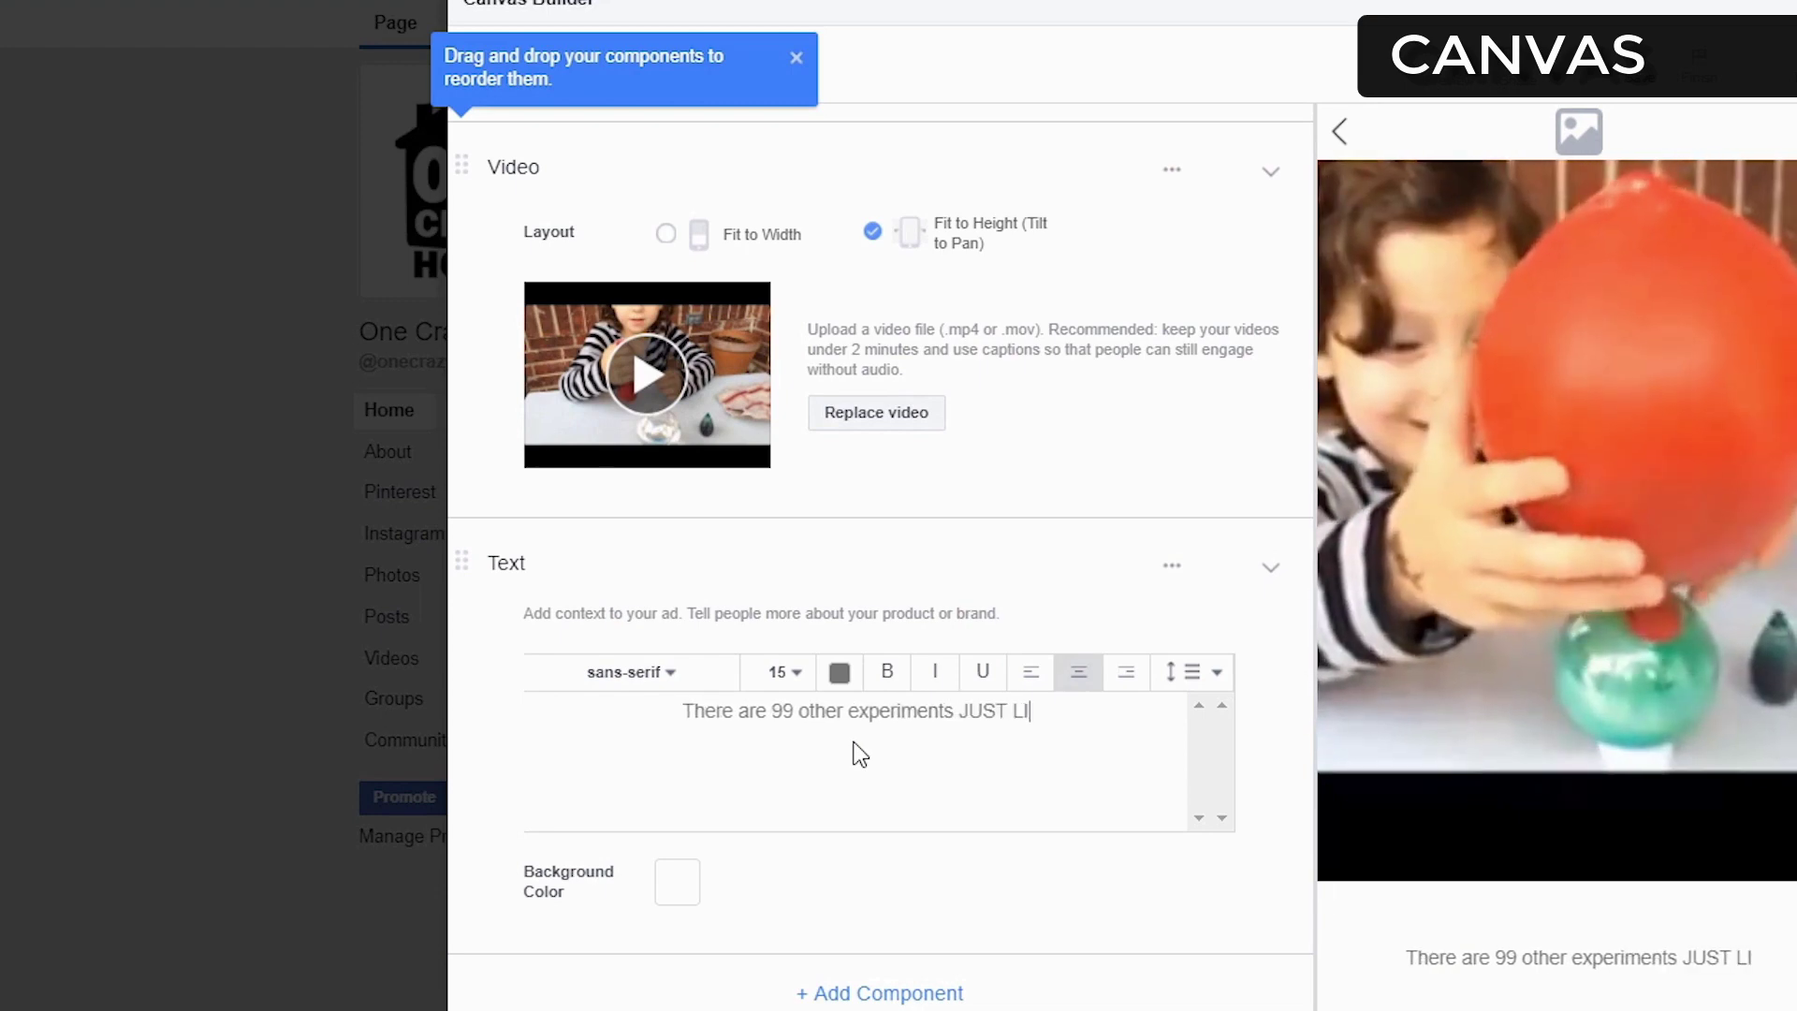
pyautogui.write('E THIS ONE!')
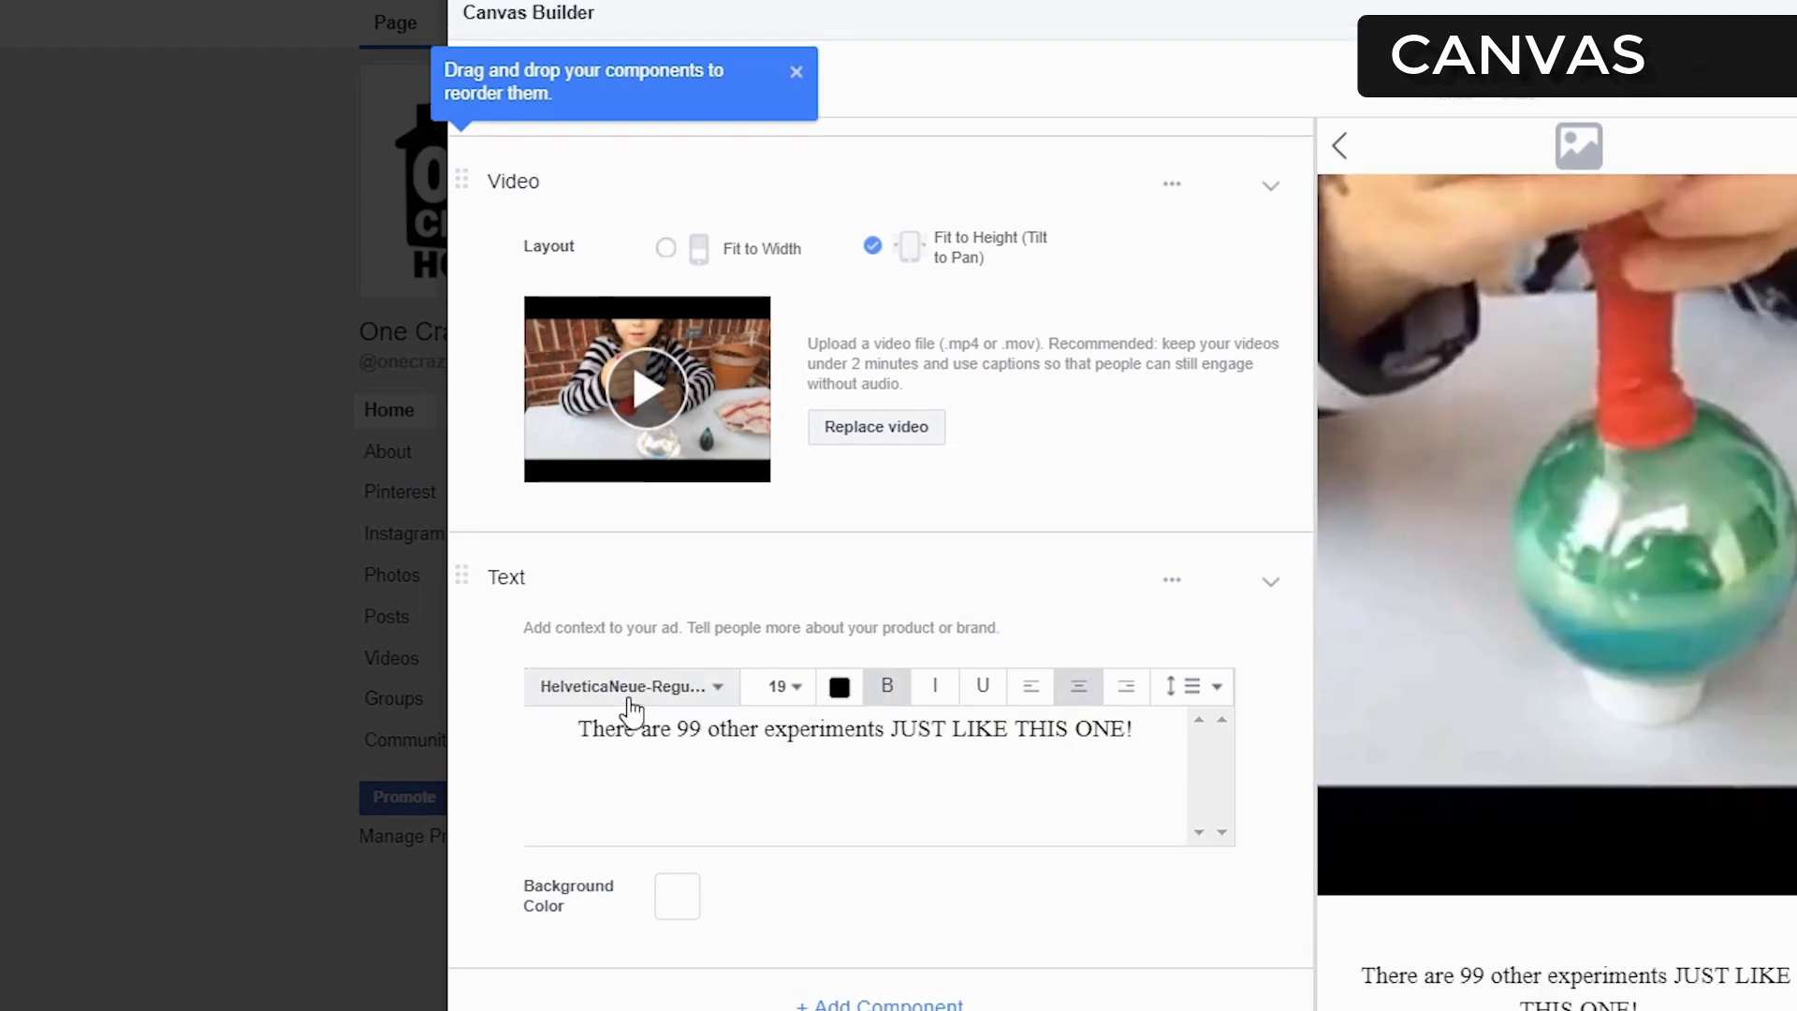
# Step: Make the text block's lettering white and its background black
pyautogui.click(632, 688)
pyautogui.click(839, 688)
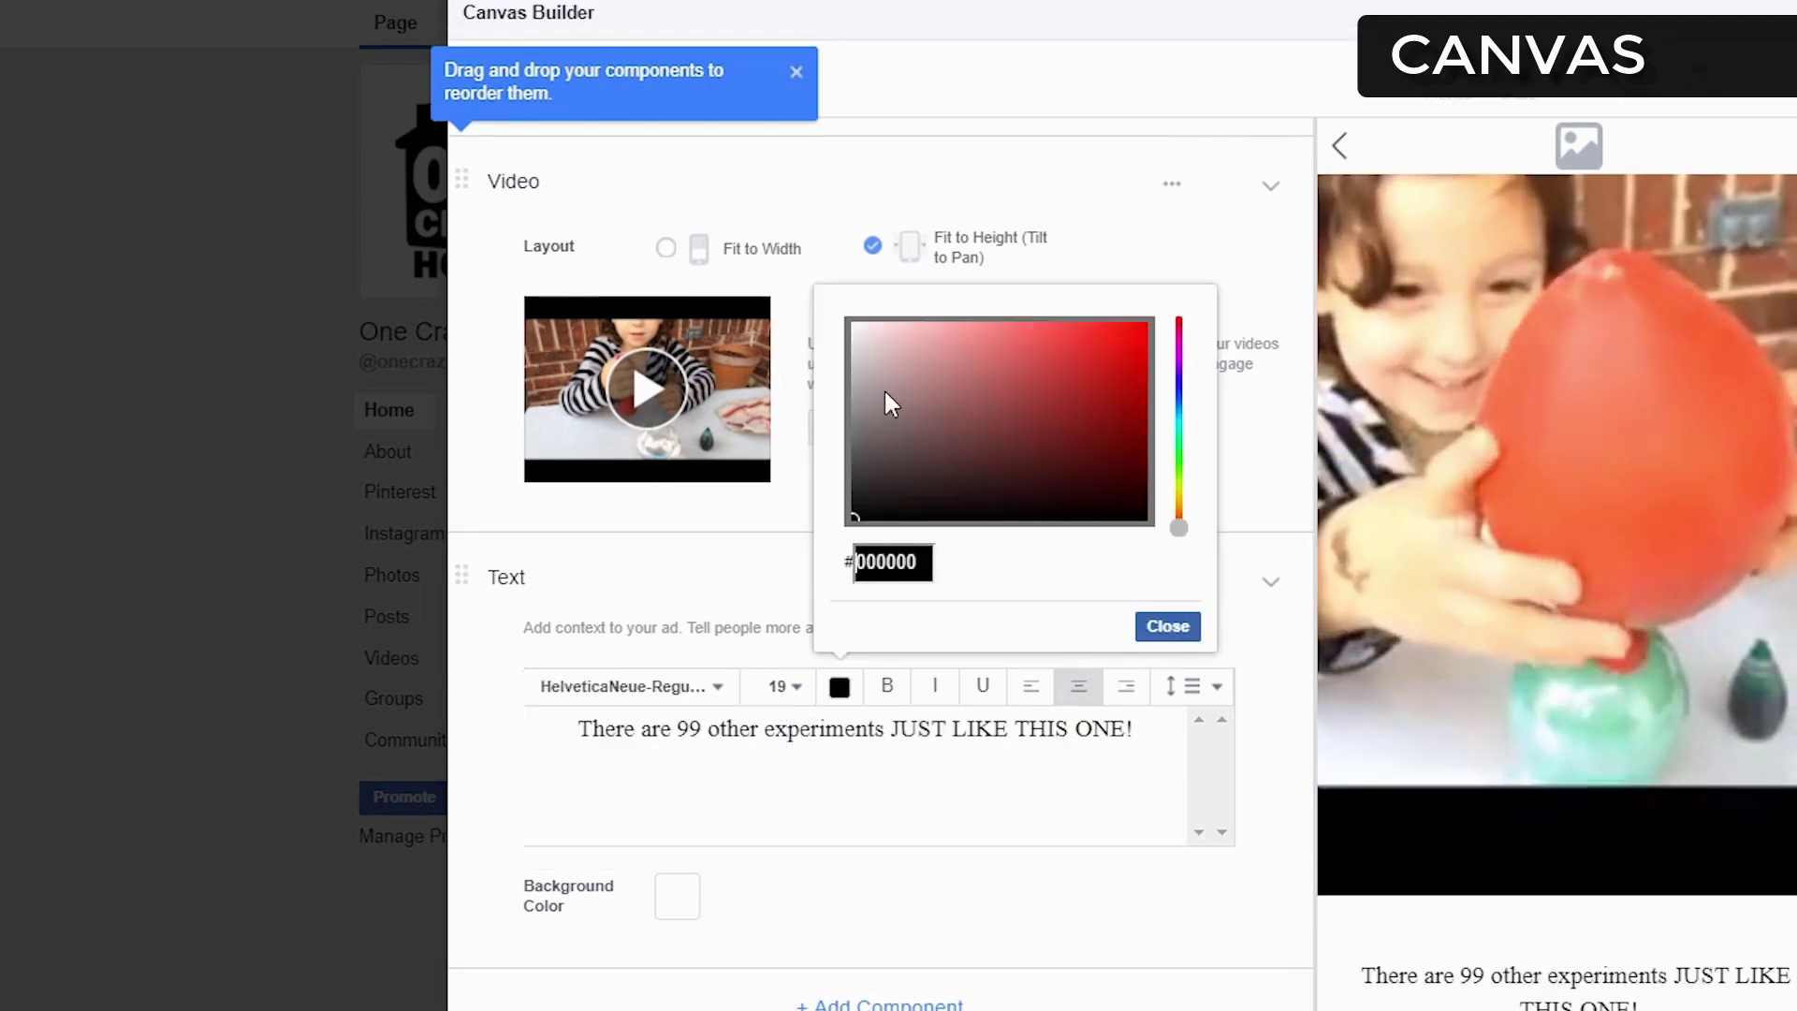
pyautogui.moveTo(885, 392); pyautogui.dragTo(828, 280)
pyautogui.click(696, 906)
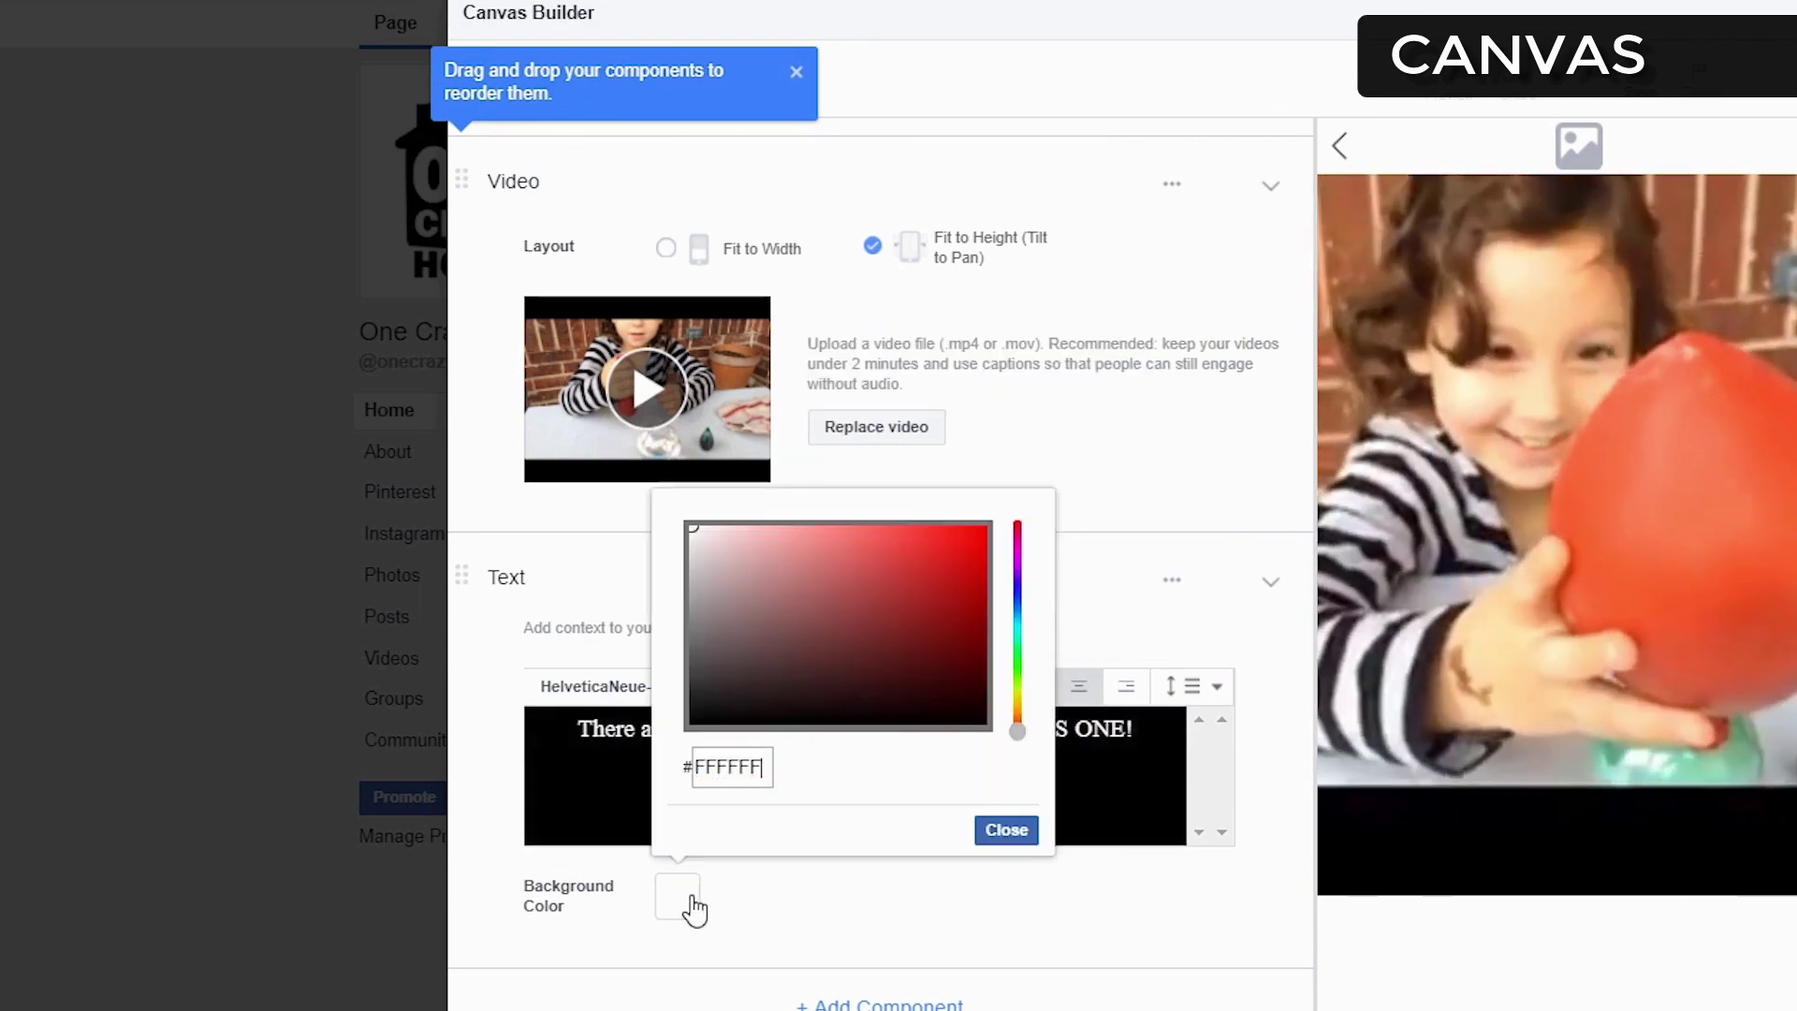
pyautogui.moveTo(744, 655); pyautogui.dragTo(671, 739)
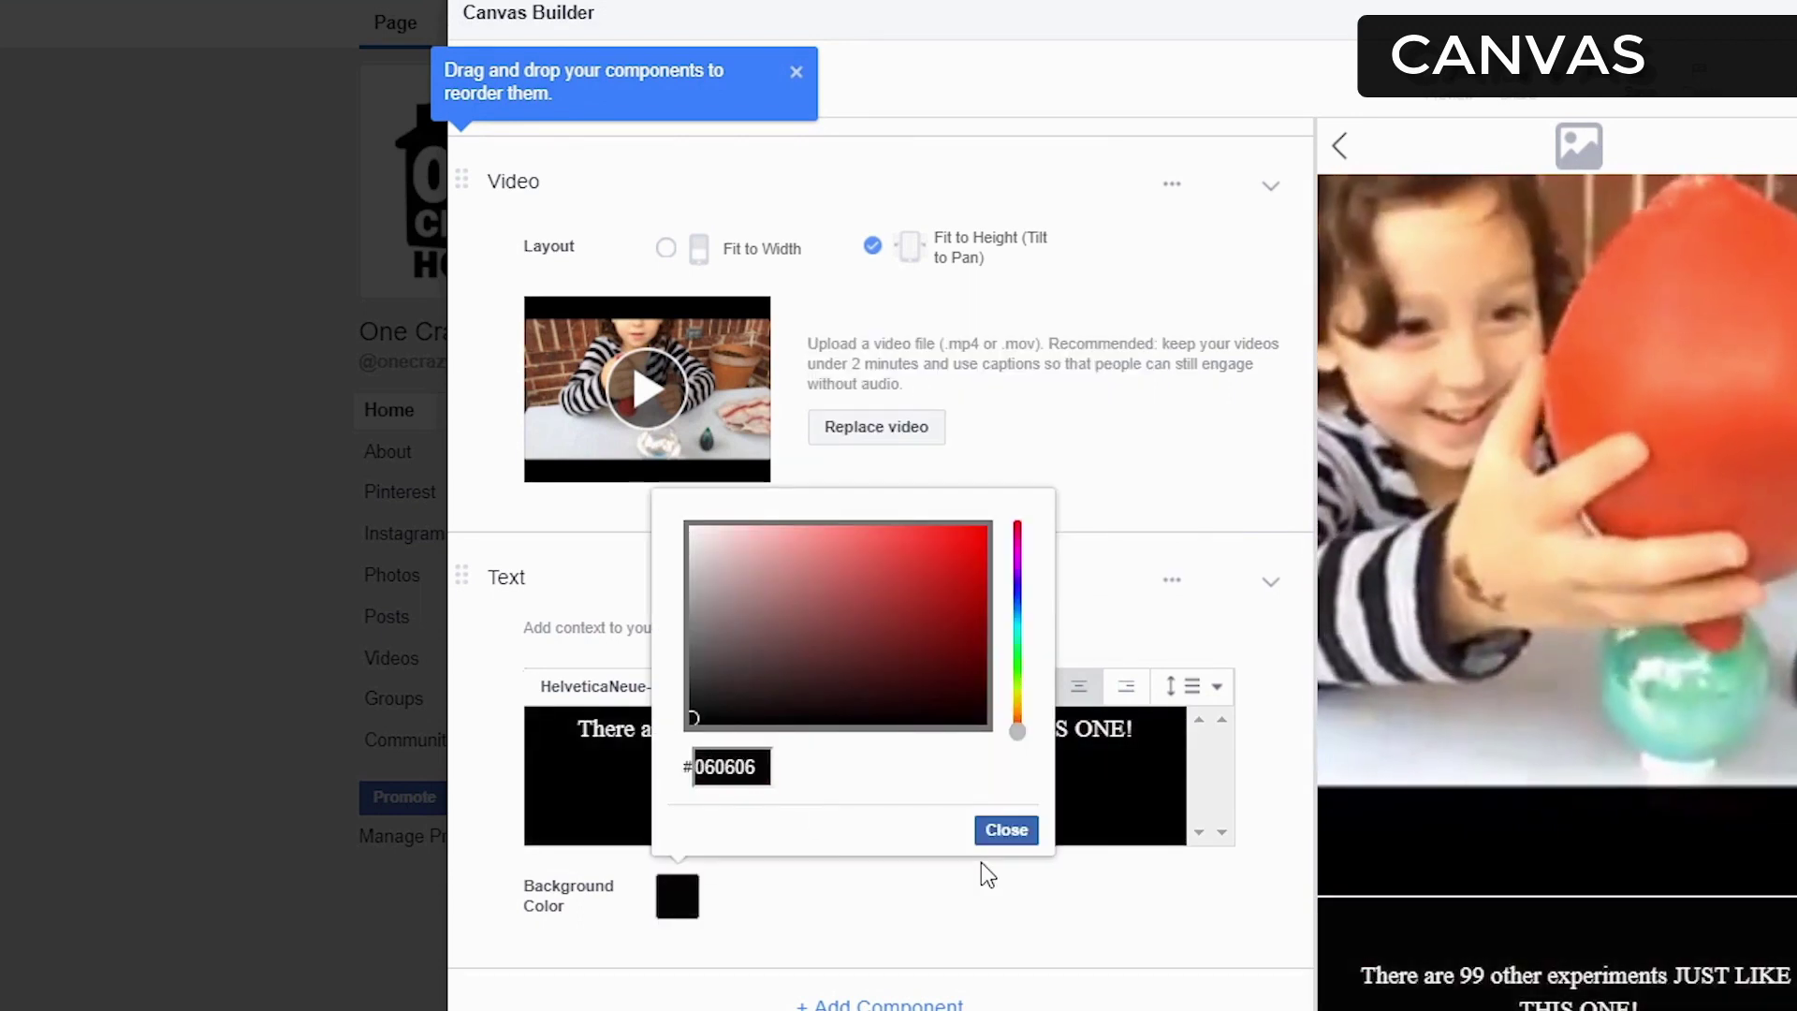
pyautogui.click(997, 831)
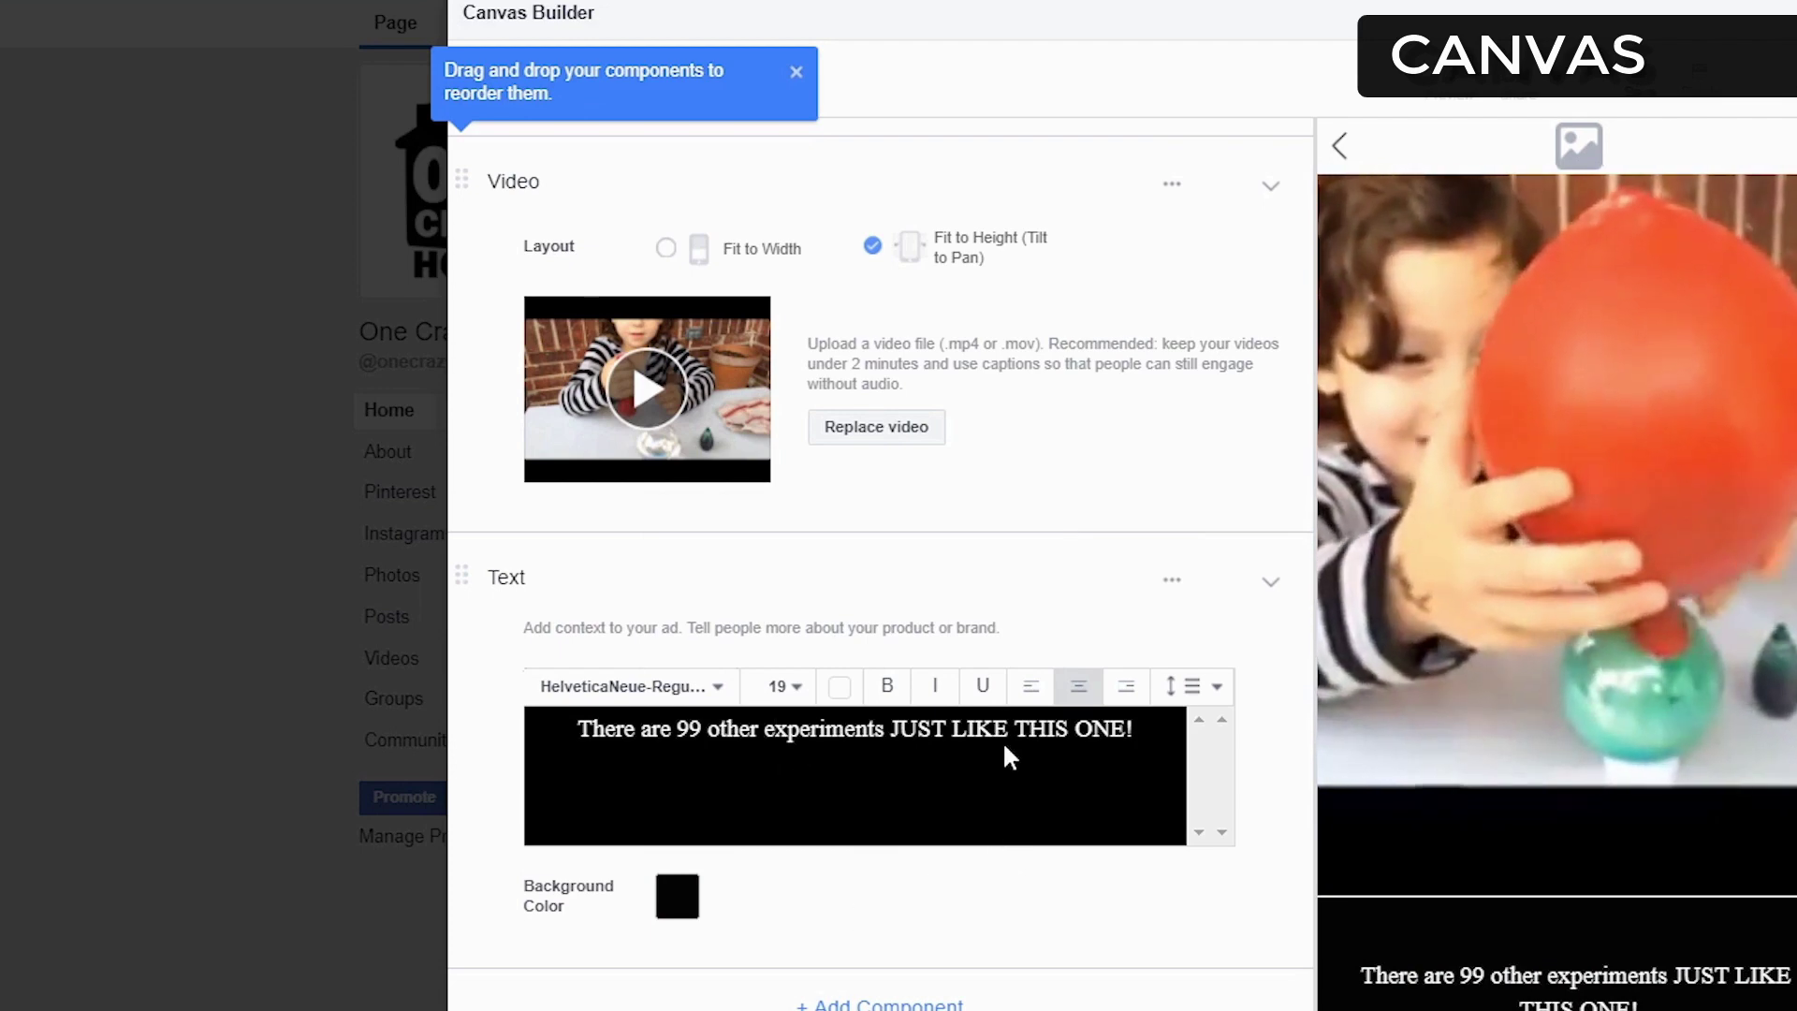
# Step: Set the text to size 20 and put 'JUST LIKE THIS ONE!' on its own line
pyautogui.moveTo(1007, 754); pyautogui.dragTo(789, 671)
pyautogui.click(789, 672)
pyautogui.scroll(-2, 790, 805)
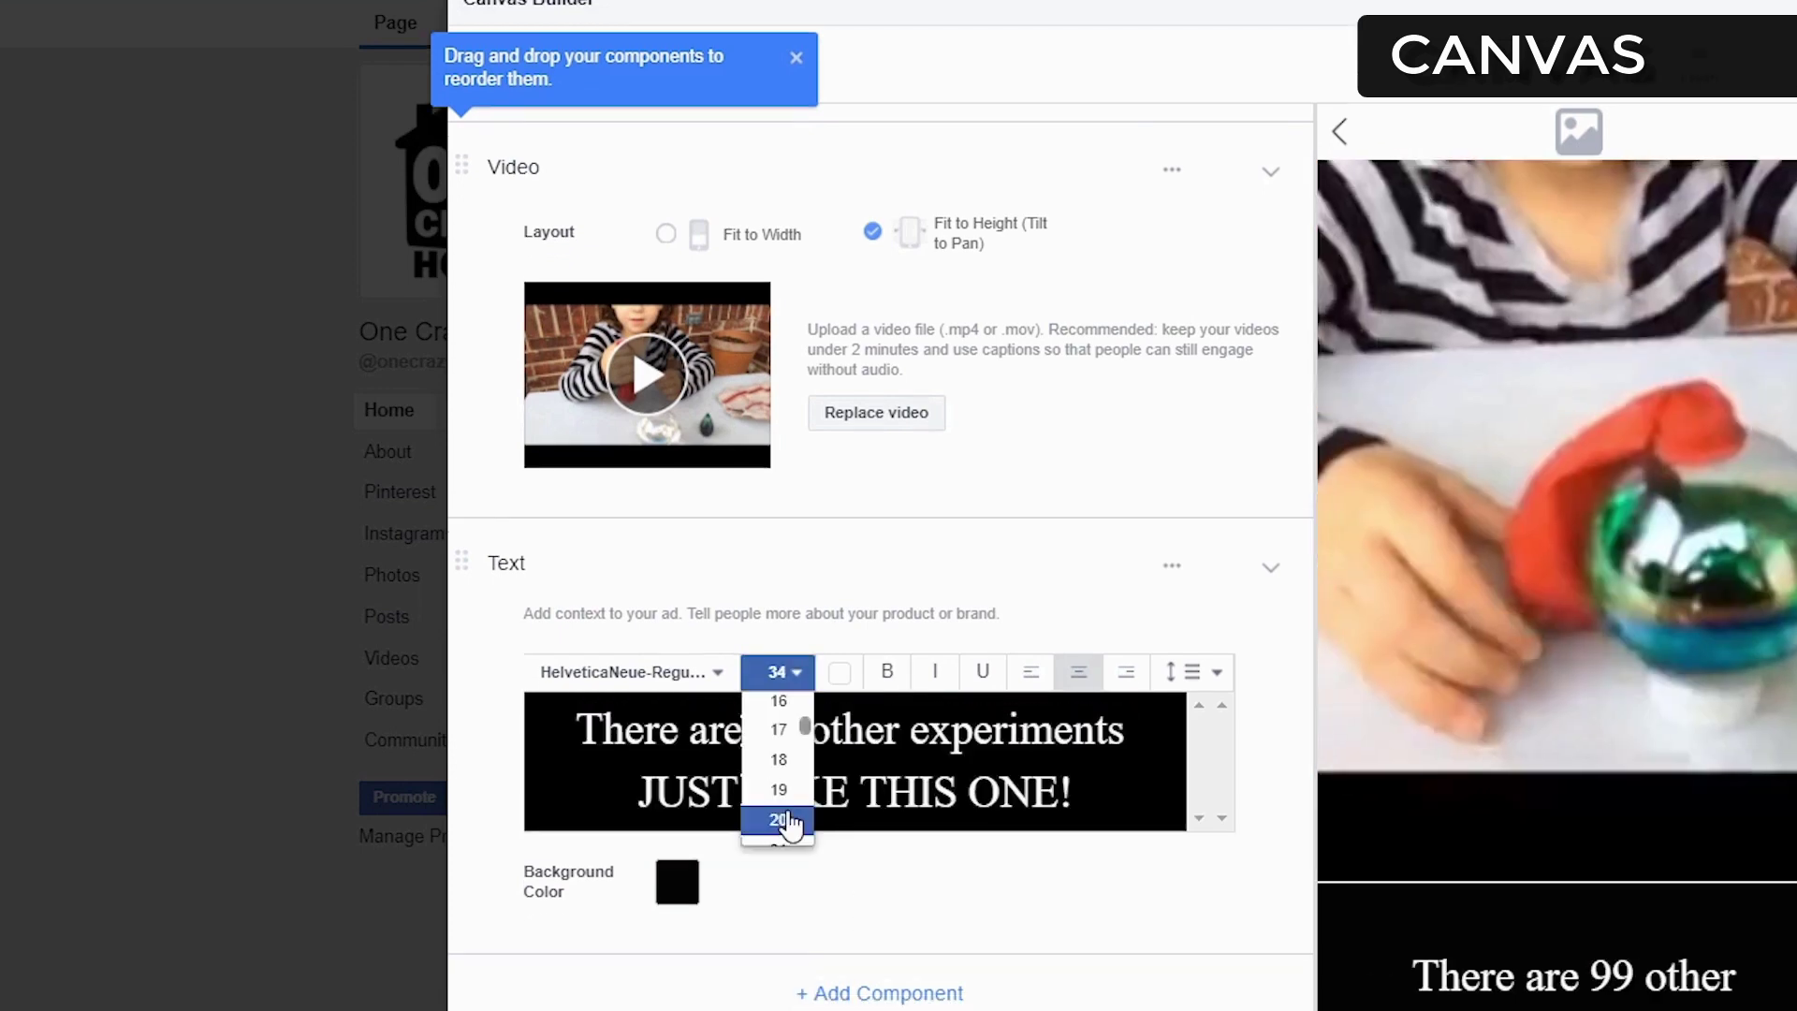
pyautogui.click(789, 822)
pyautogui.click(890, 716)
pyautogui.press('Return')
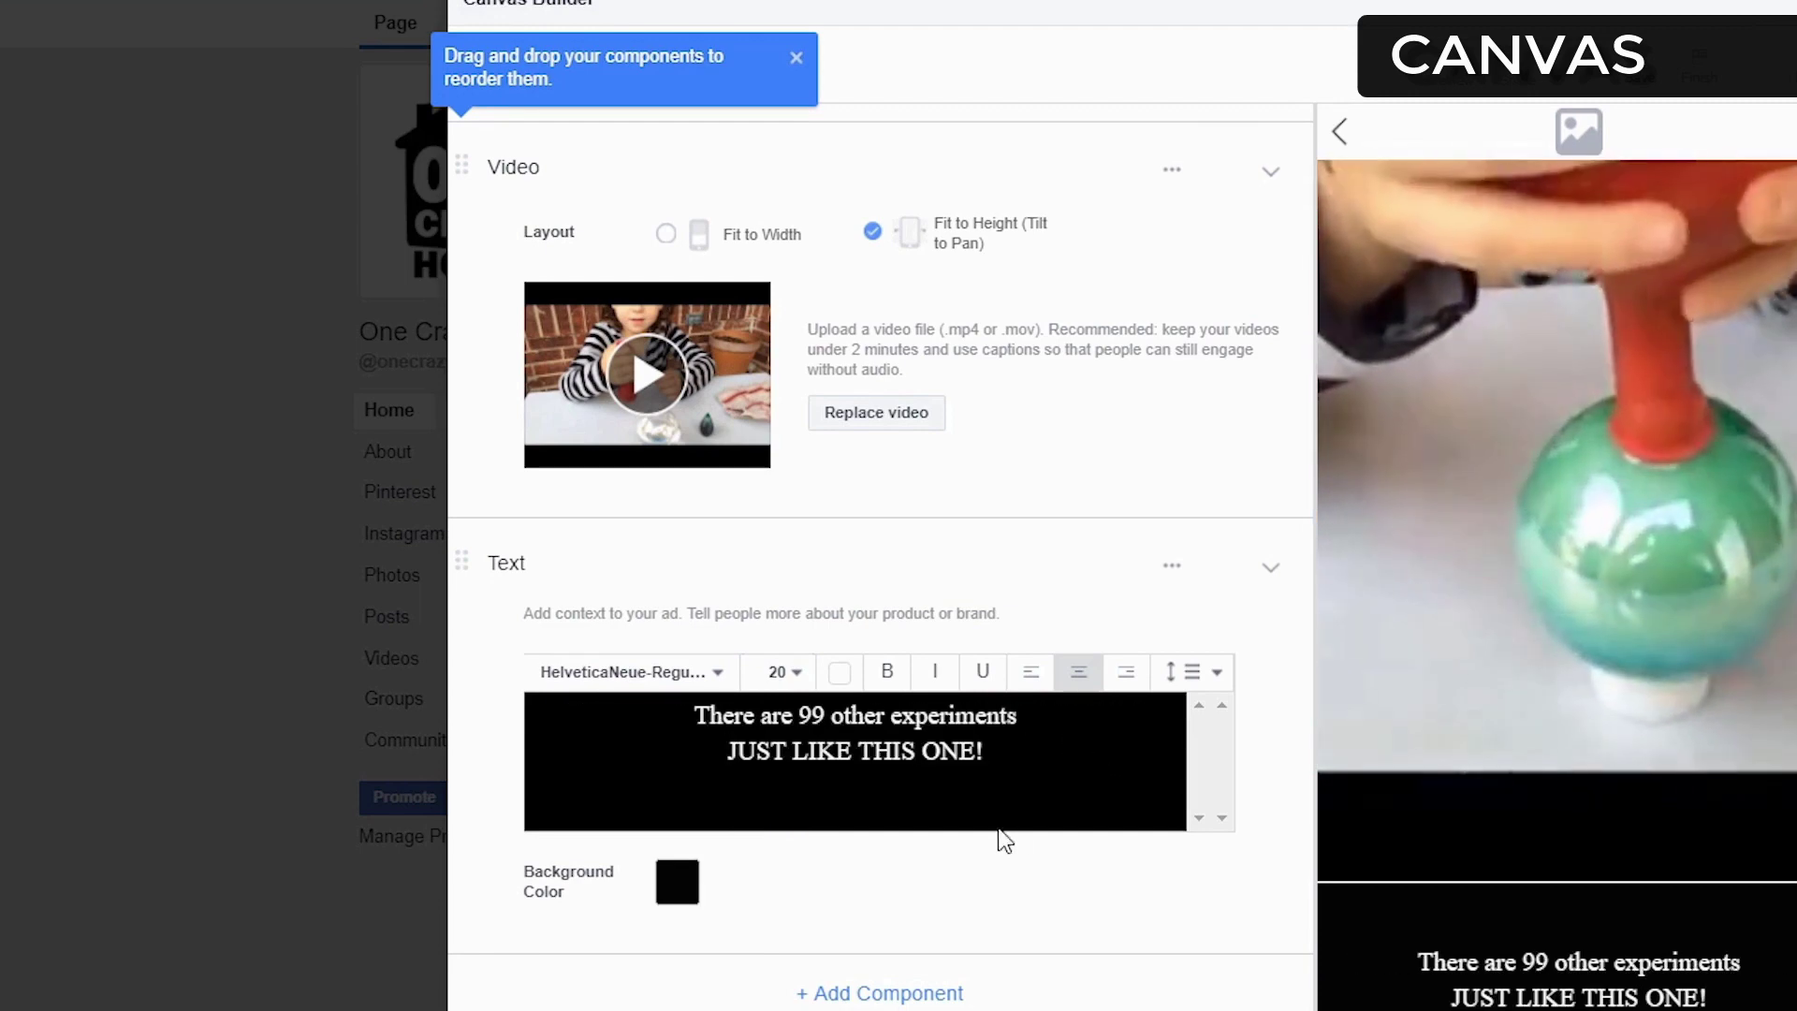
pyautogui.scroll(-1, 1475, 823)
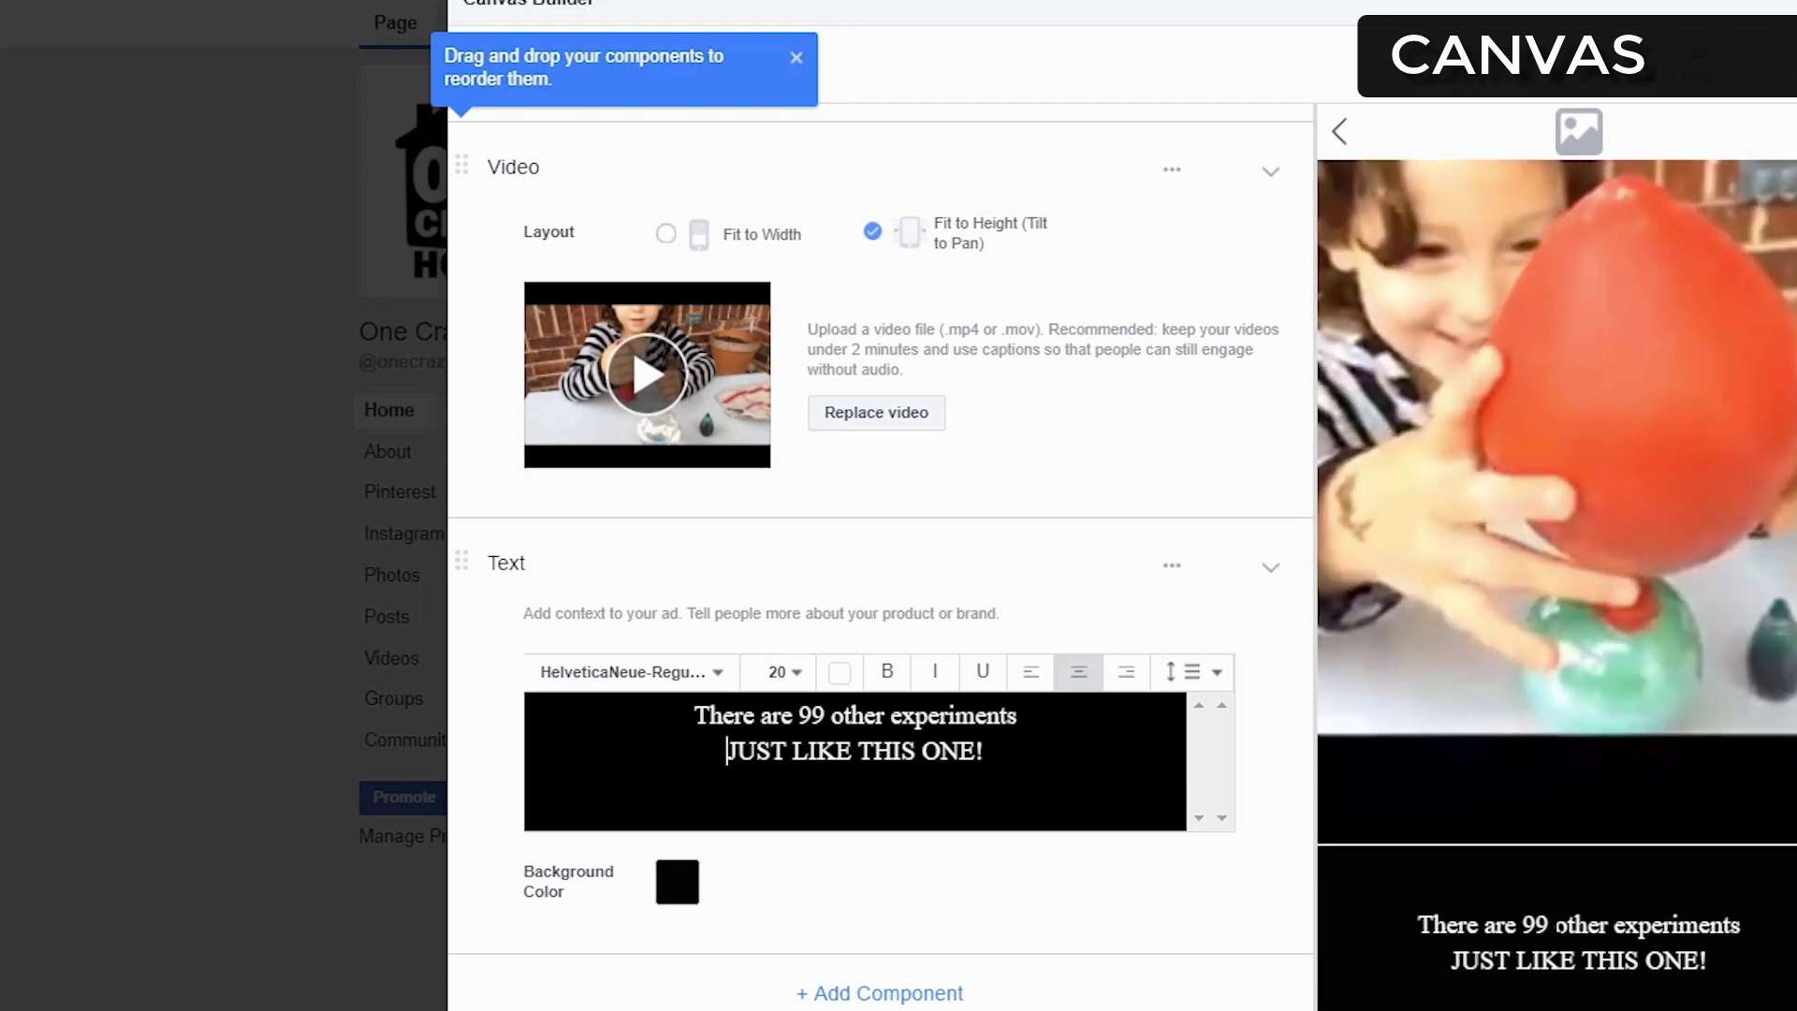
pyautogui.scroll(2, 1497, 861)
# Step: Set the experiment video's layout to Fit to Width
pyautogui.click(665, 234)
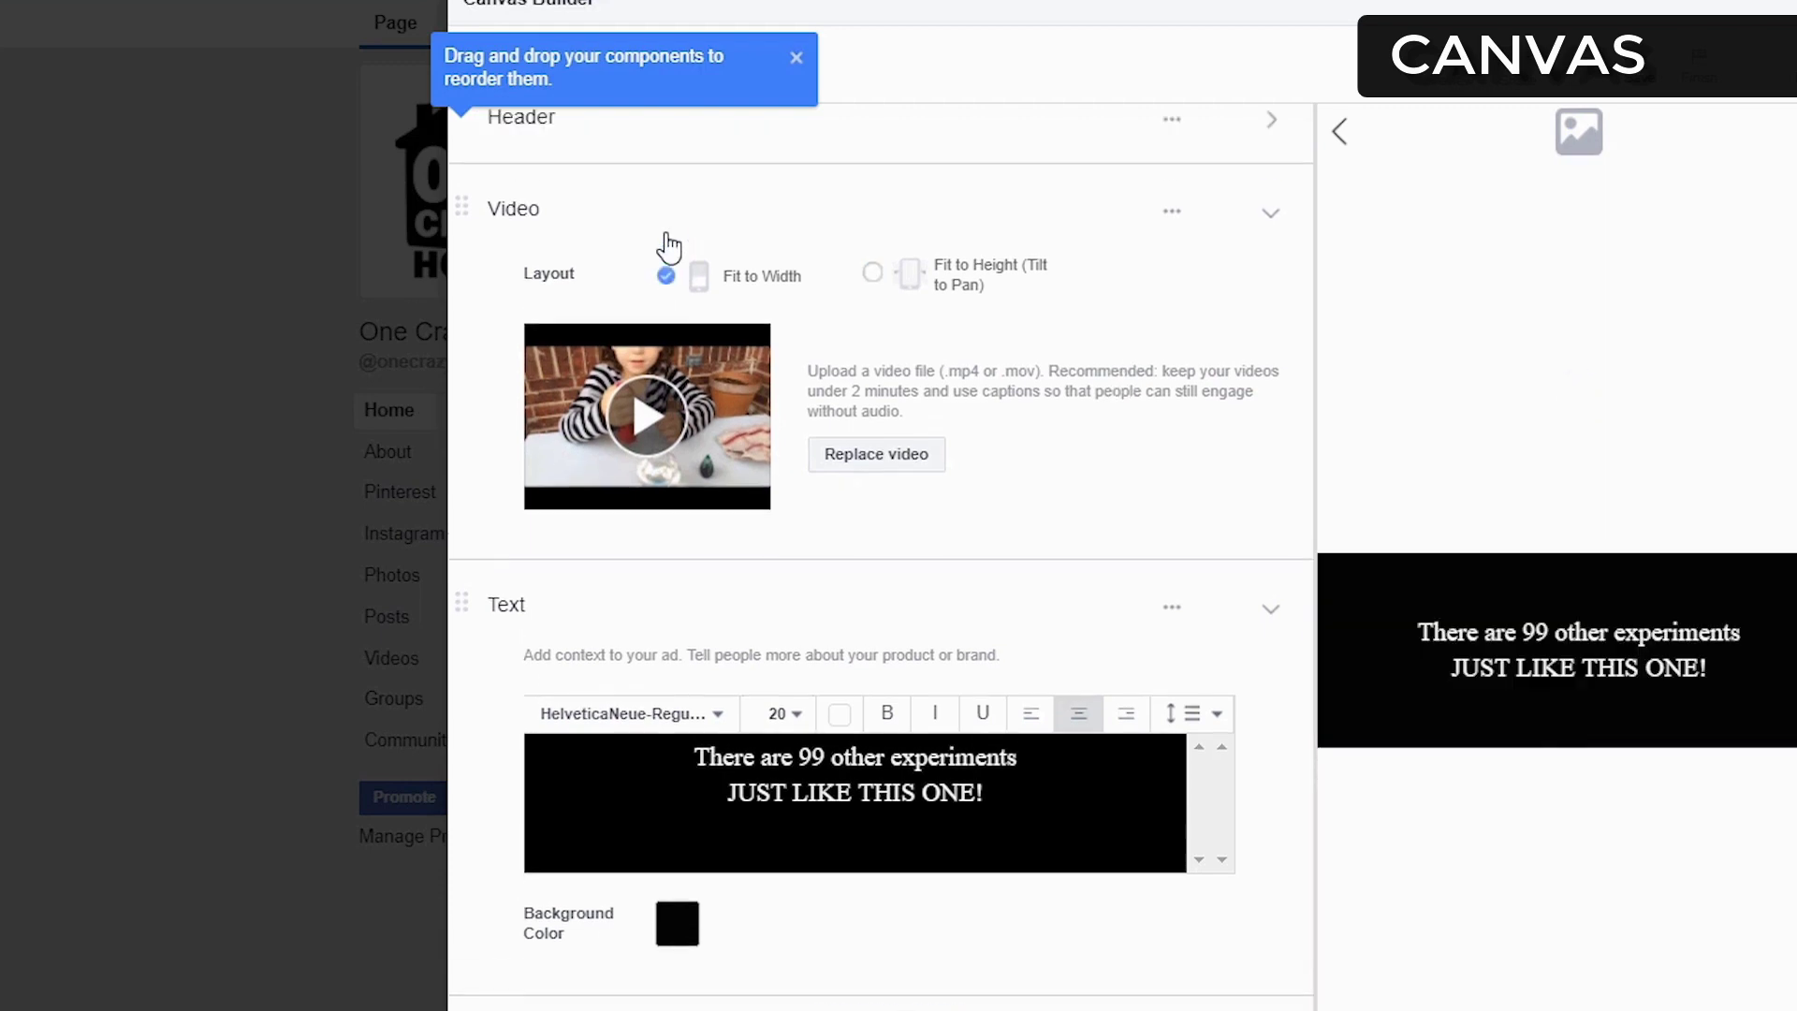
pyautogui.scroll(2, 901, 368)
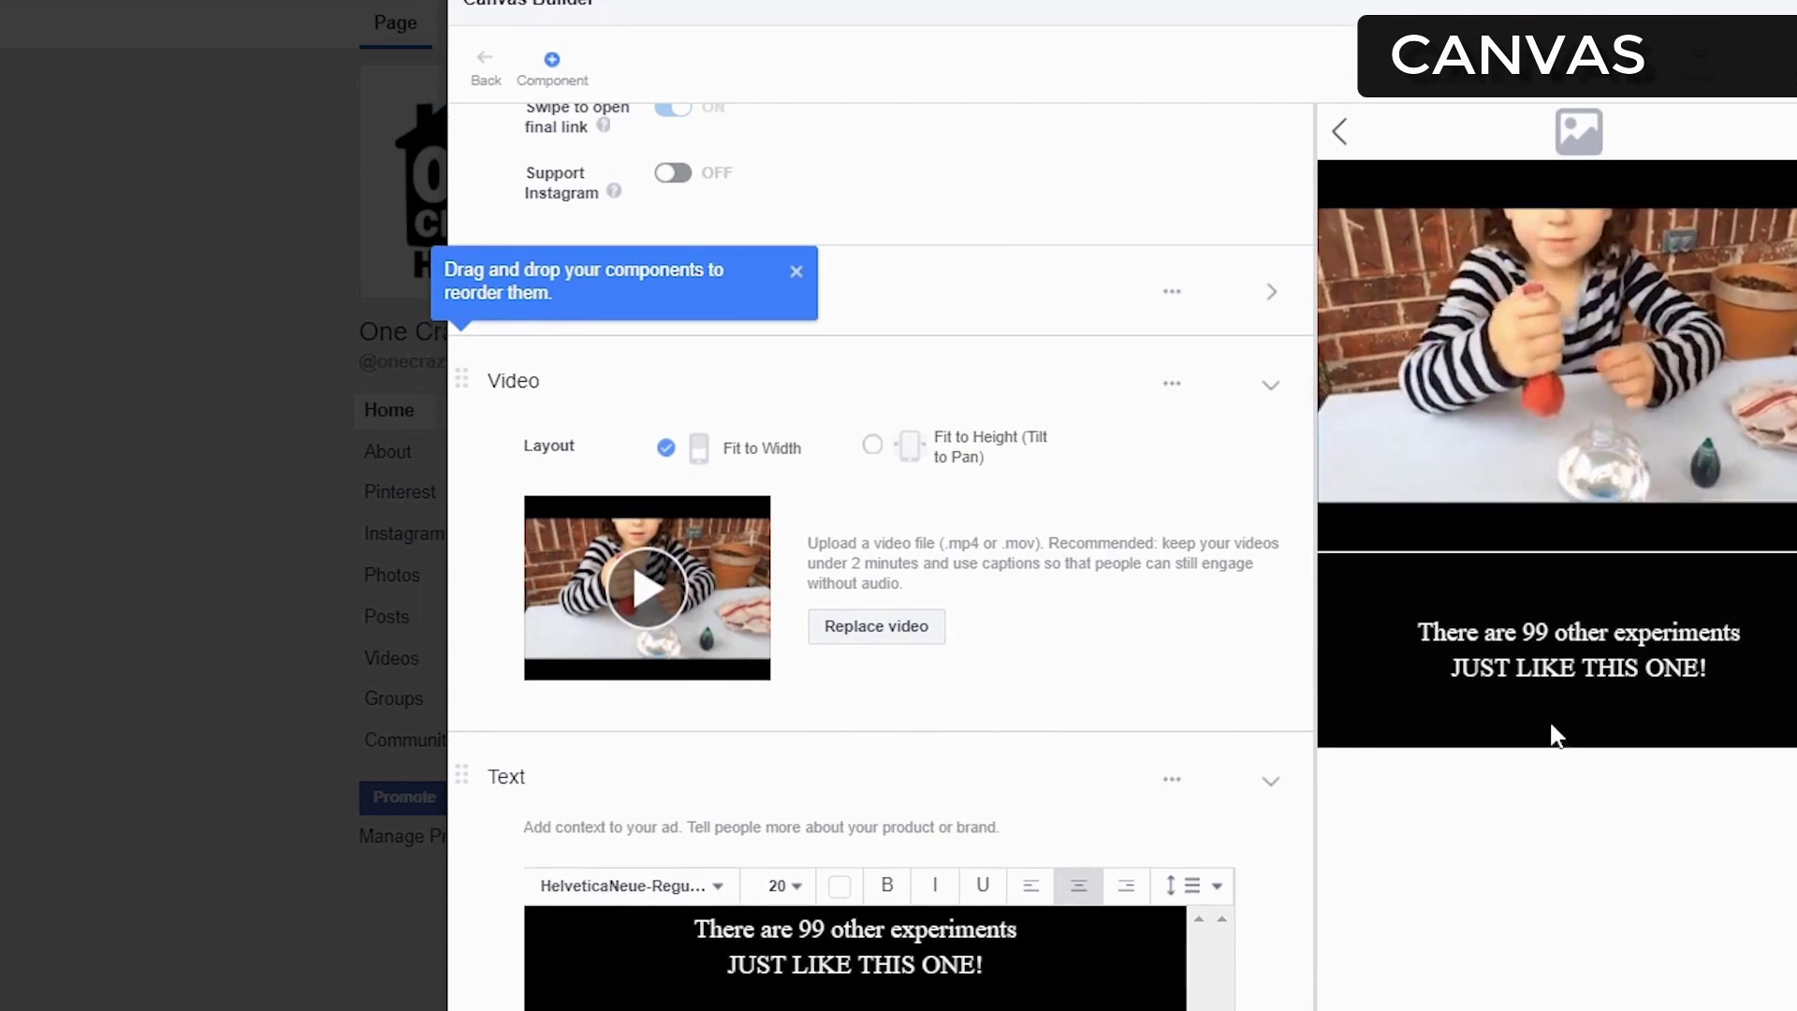
pyautogui.scroll(-2, 886, 992)
# Step: Add a second Video component holding the book demo video The101CSSE (1).mp4
pyautogui.click(886, 1003)
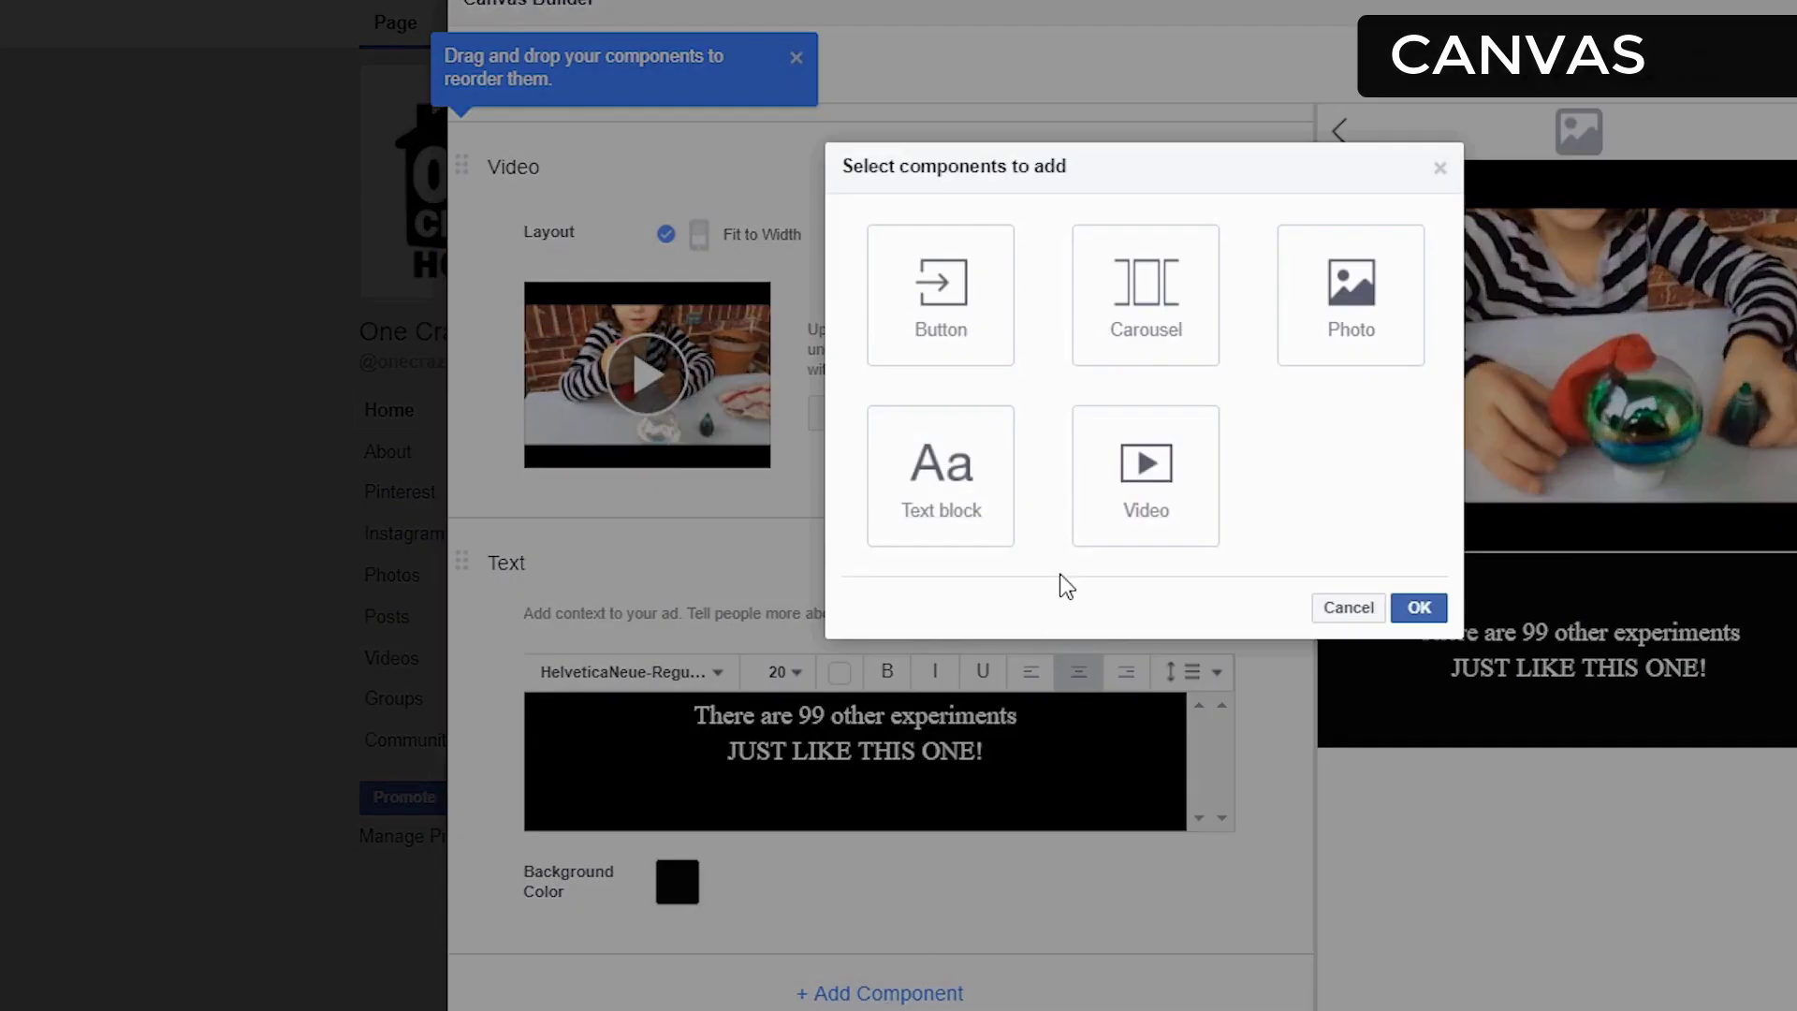
pyautogui.click(1416, 608)
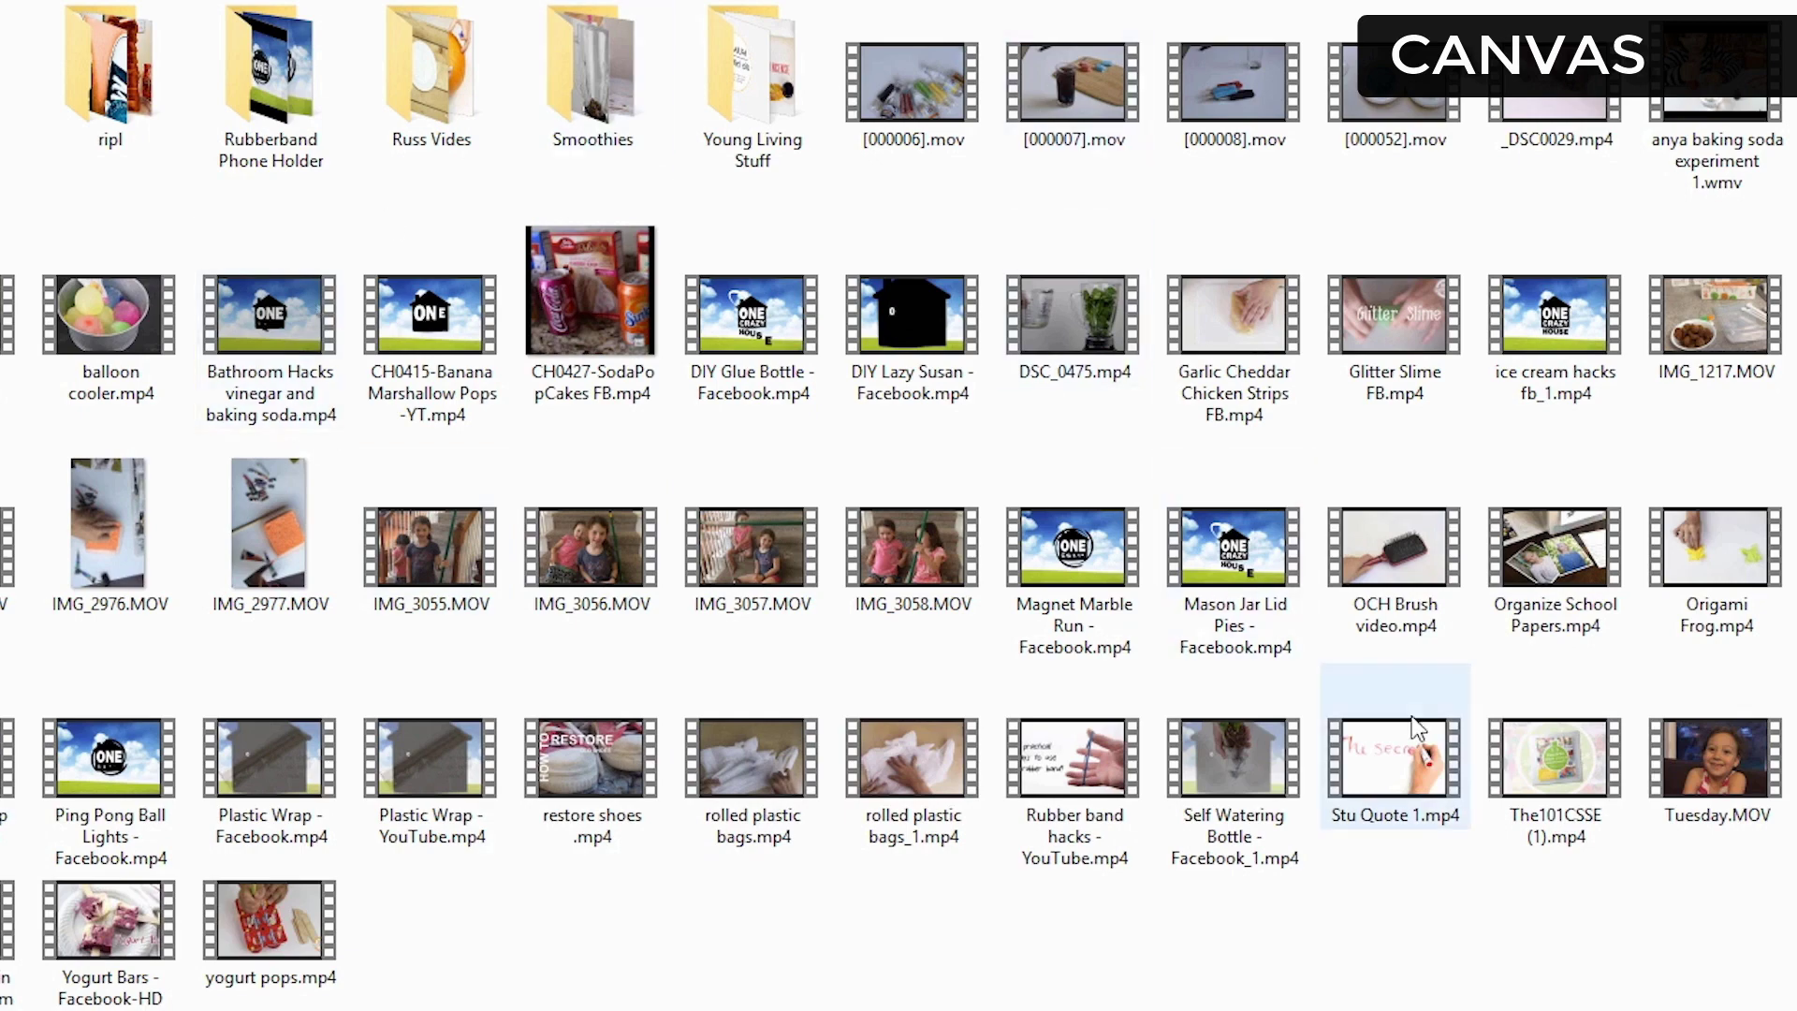
pyautogui.click(1508, 768)
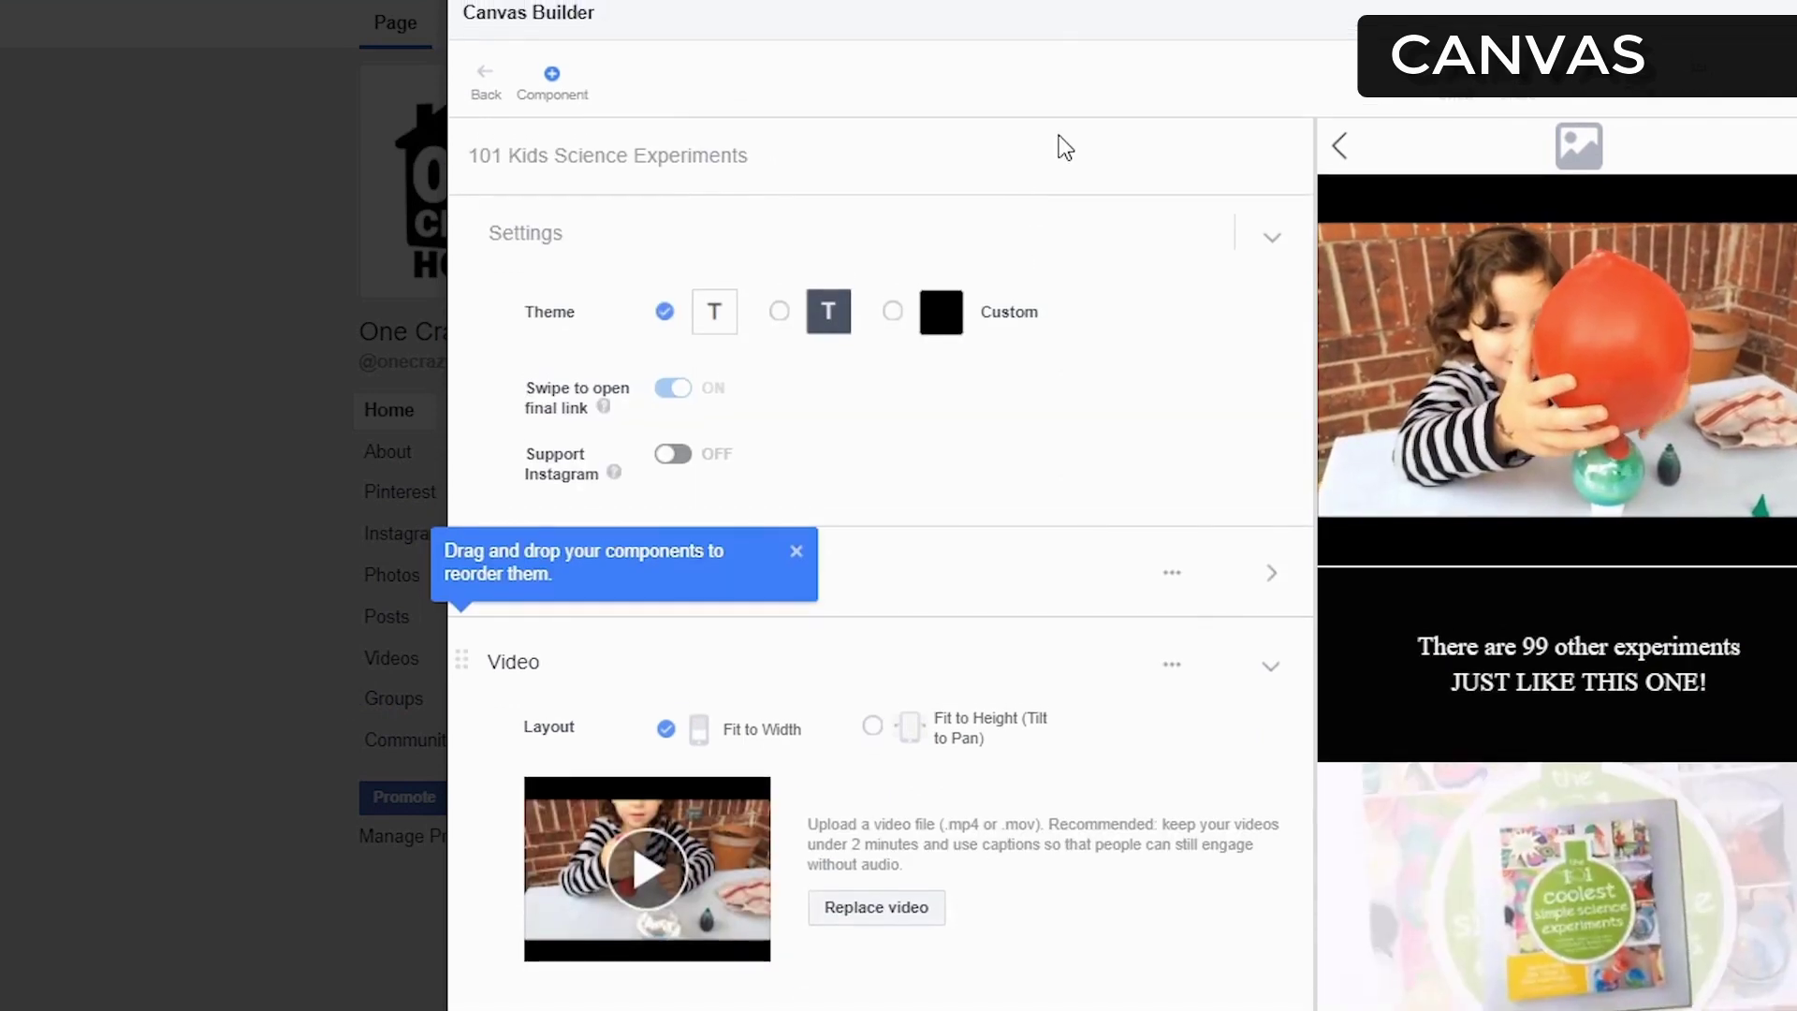
pyautogui.scroll(-5, 1194, 397)
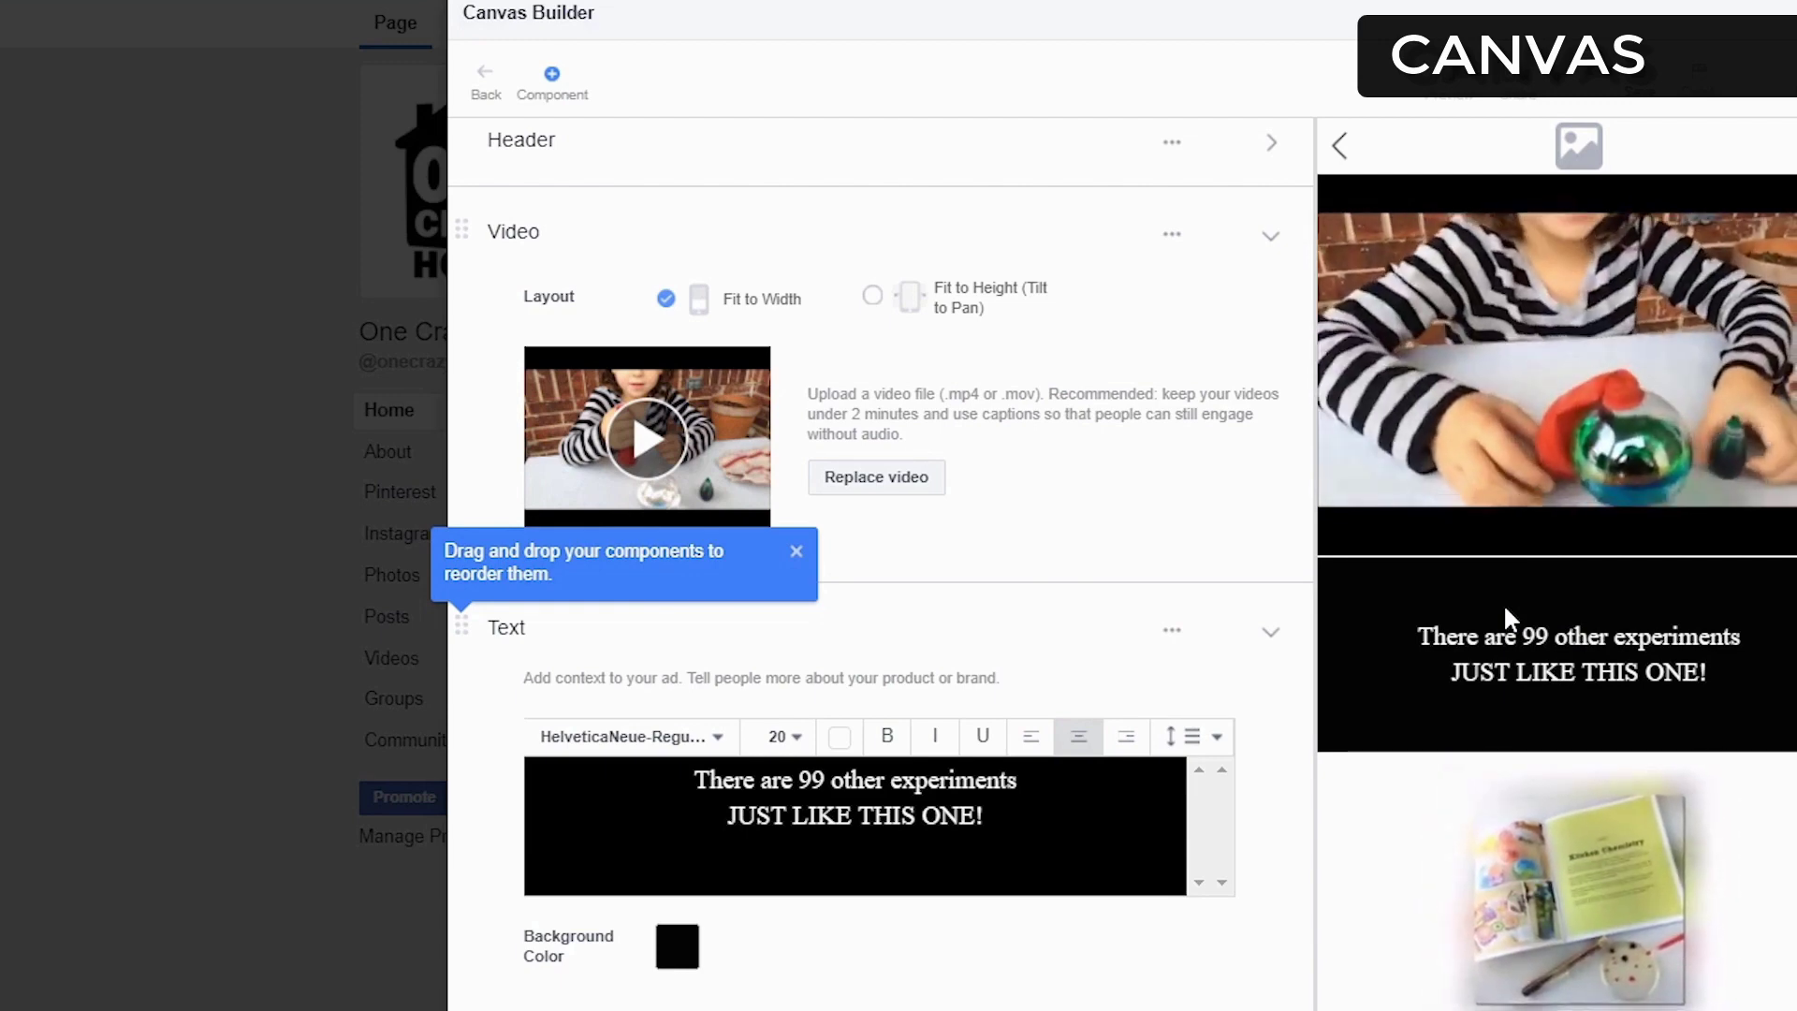
pyautogui.scroll(-5, 1237, 665)
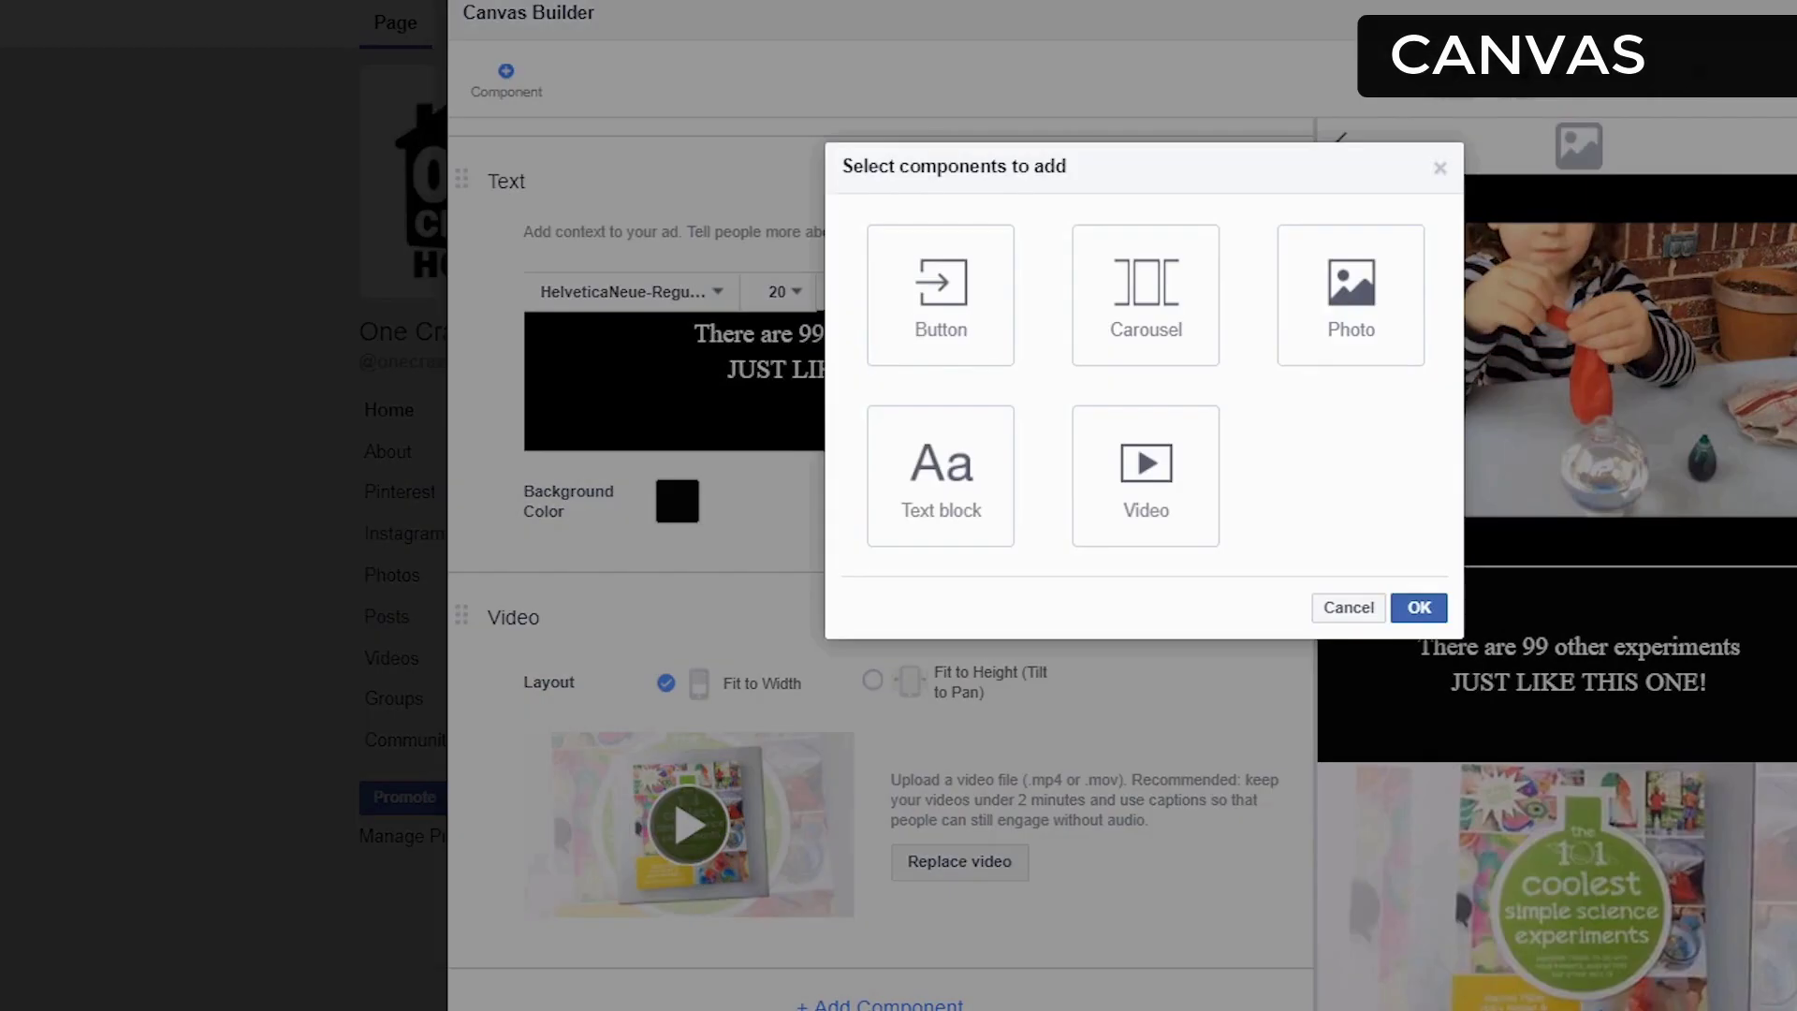
pyautogui.click(939, 295)
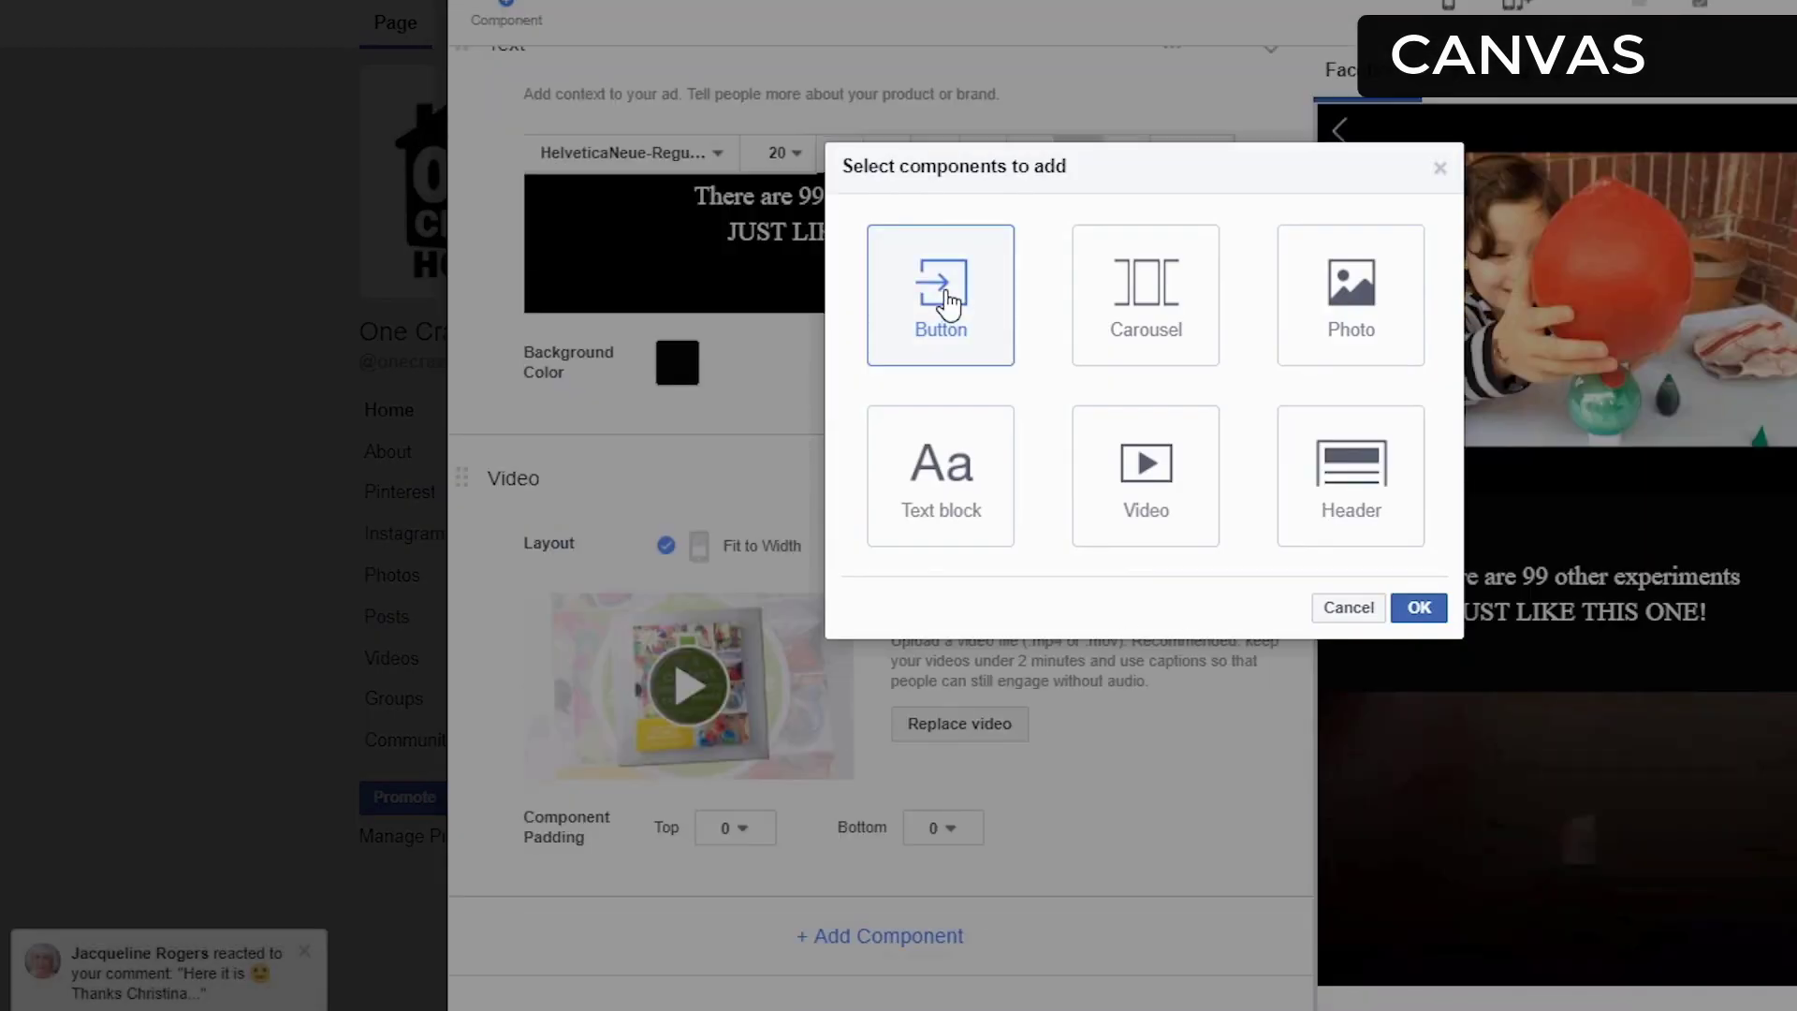
pyautogui.click(1419, 607)
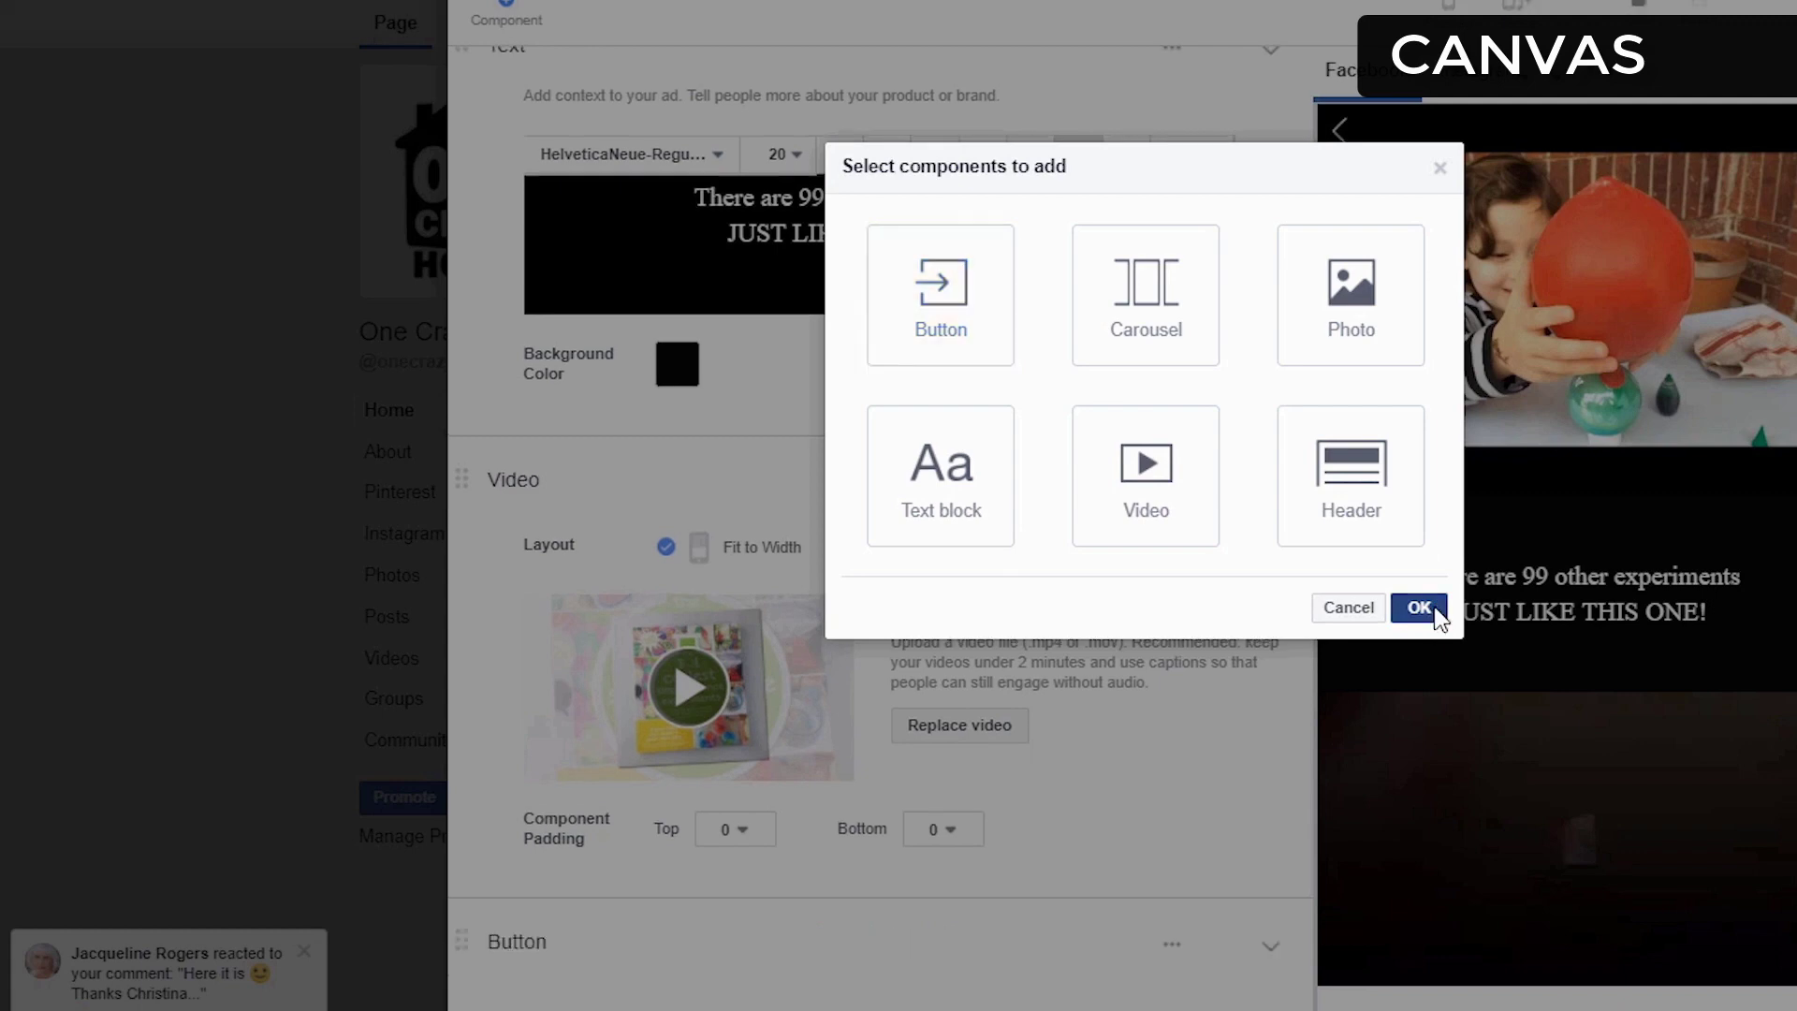
pyautogui.scroll(-6, 1234, 683)
pyautogui.scroll(-5, 1232, 679)
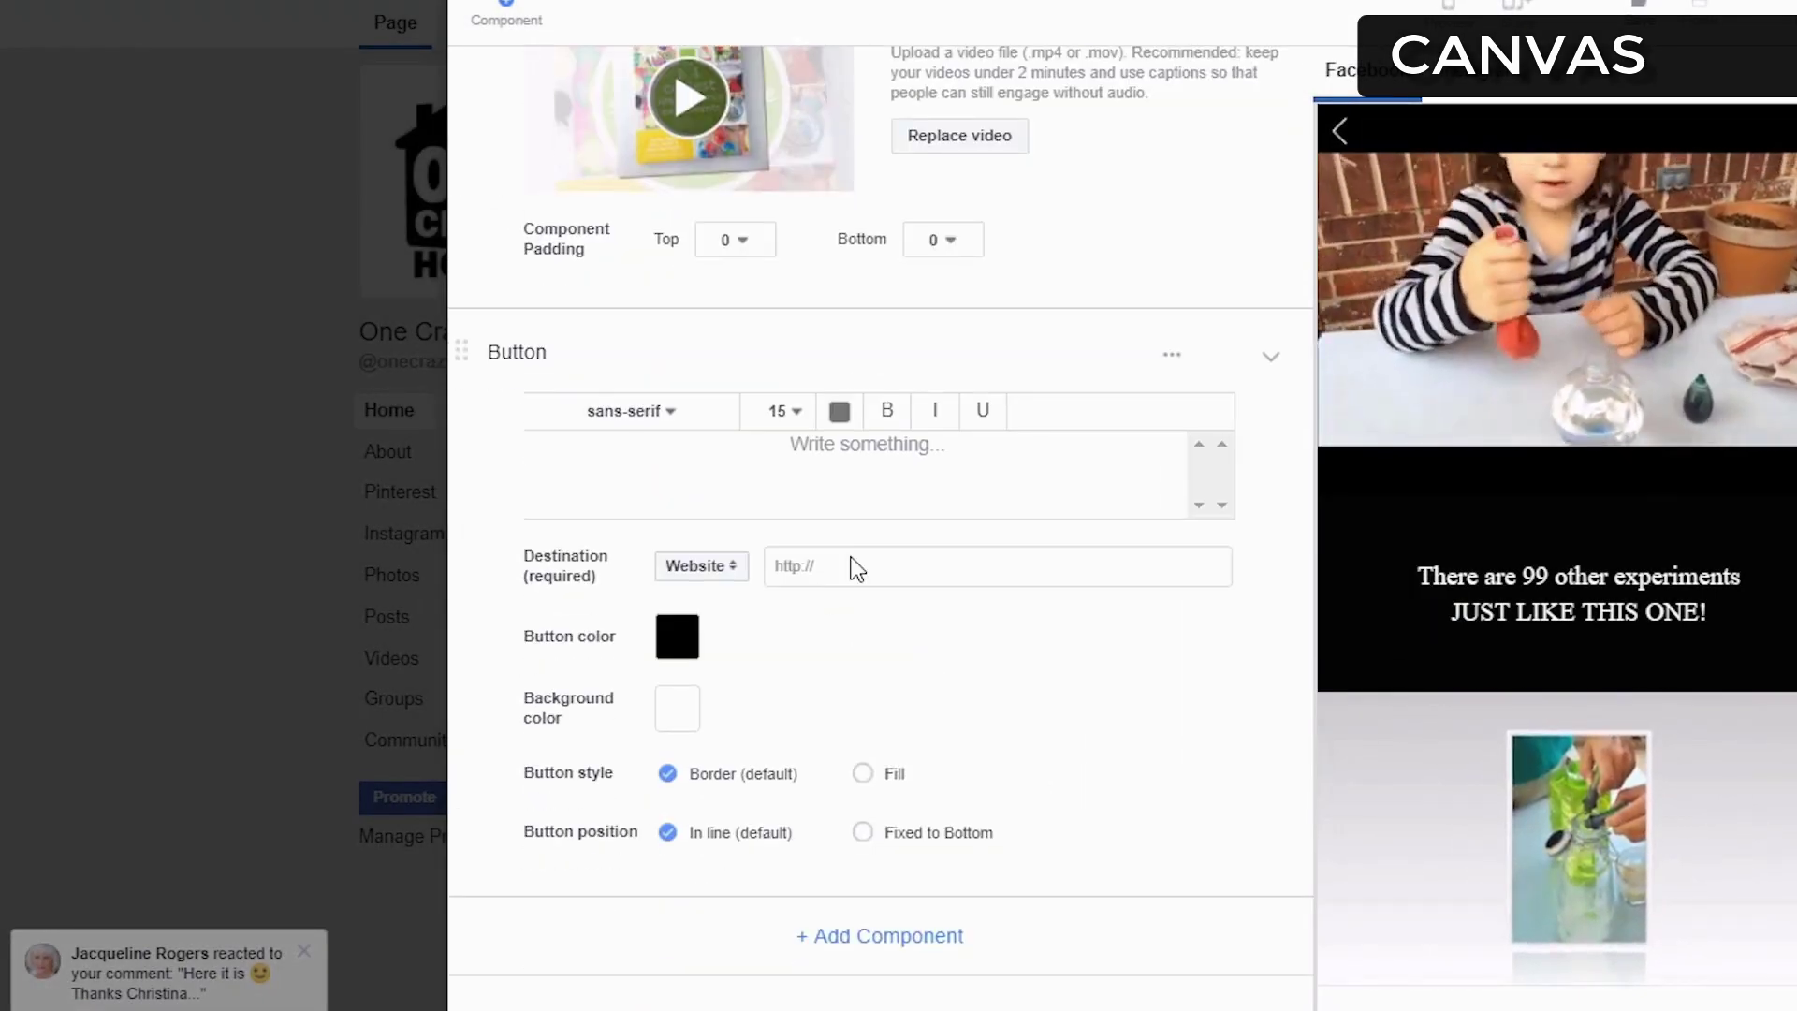
pyautogui.click(868, 566)
pyautogui.write('https://amzn.to/2GKbpCm')
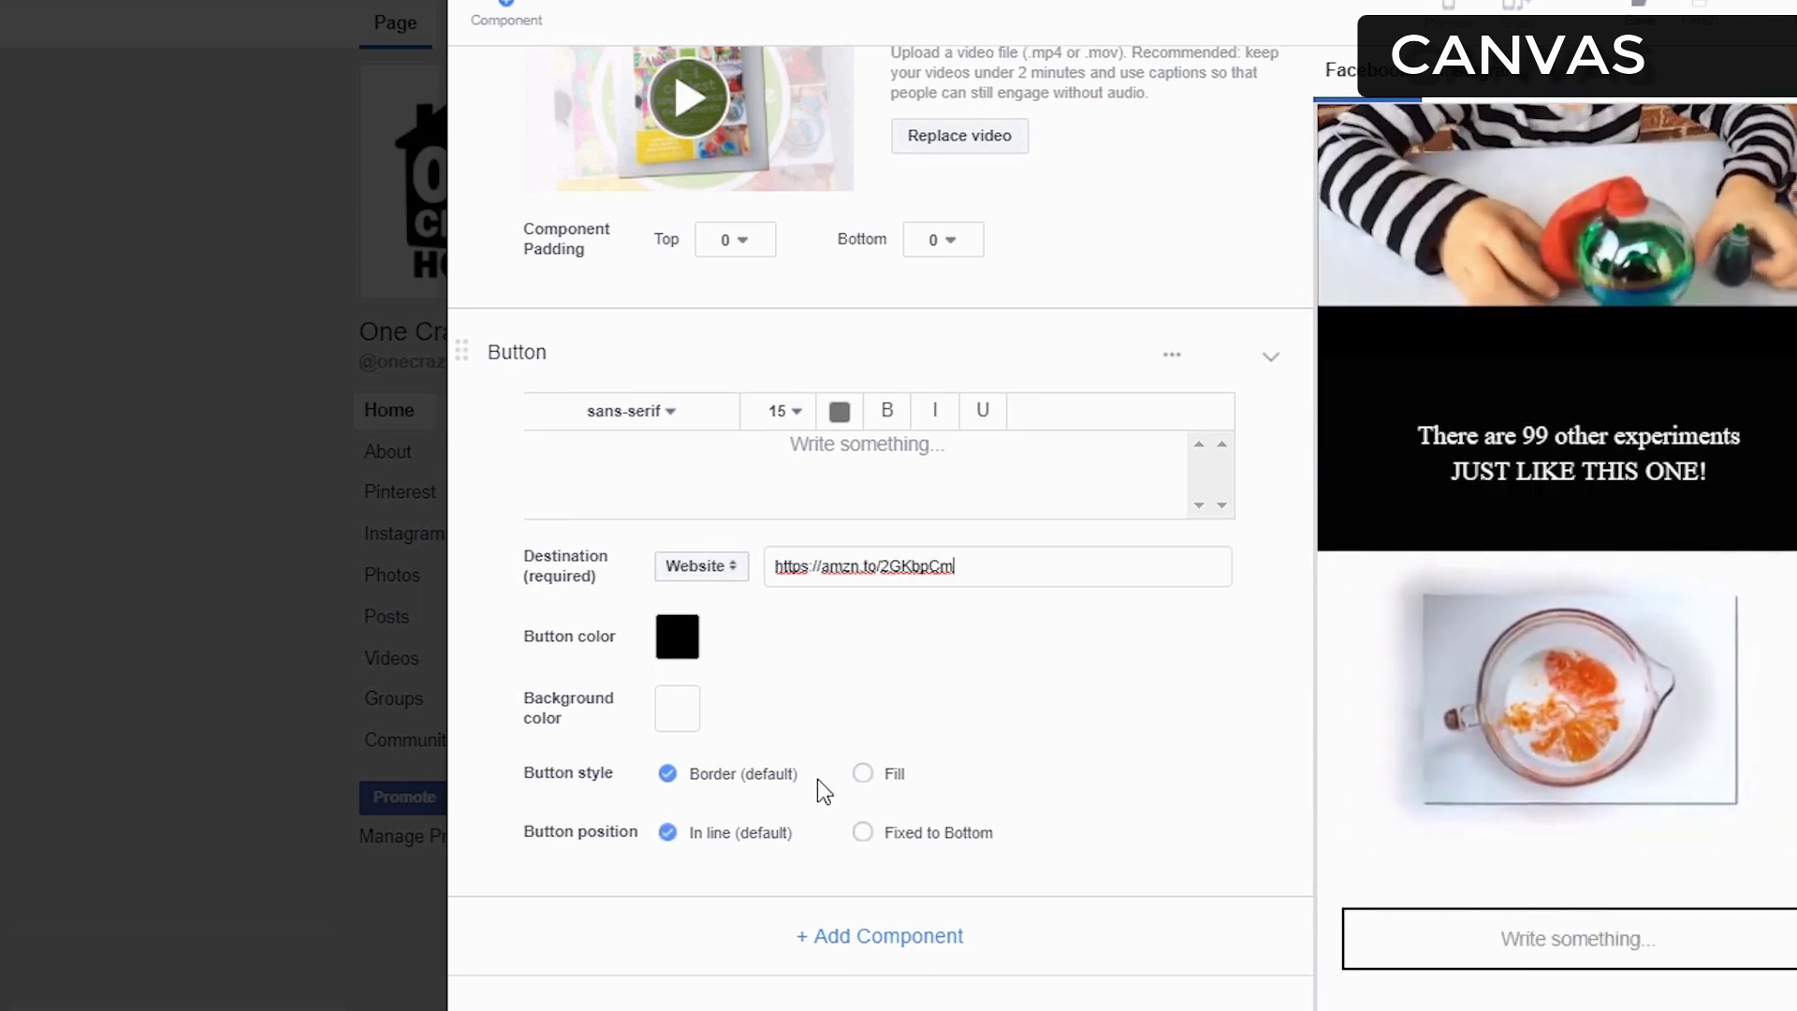
# Step: Set the button's background colour to green
pyautogui.click(692, 644)
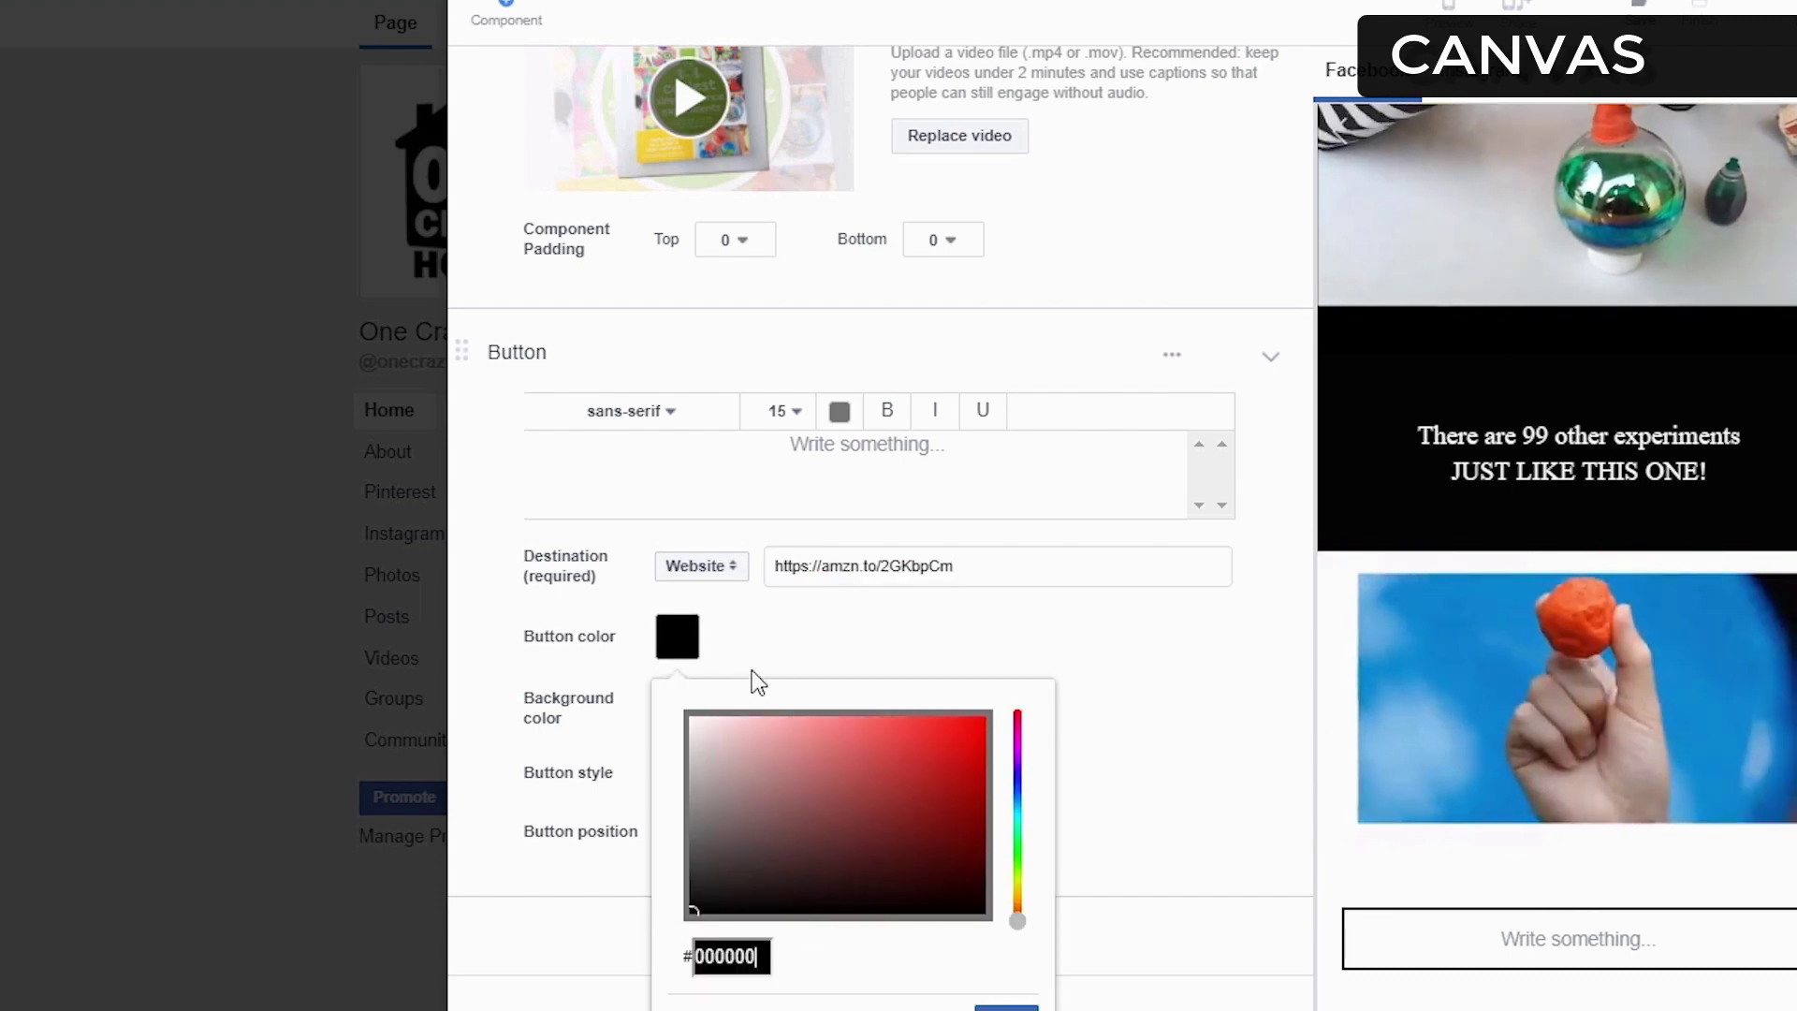
pyautogui.click(820, 634)
pyautogui.click(689, 726)
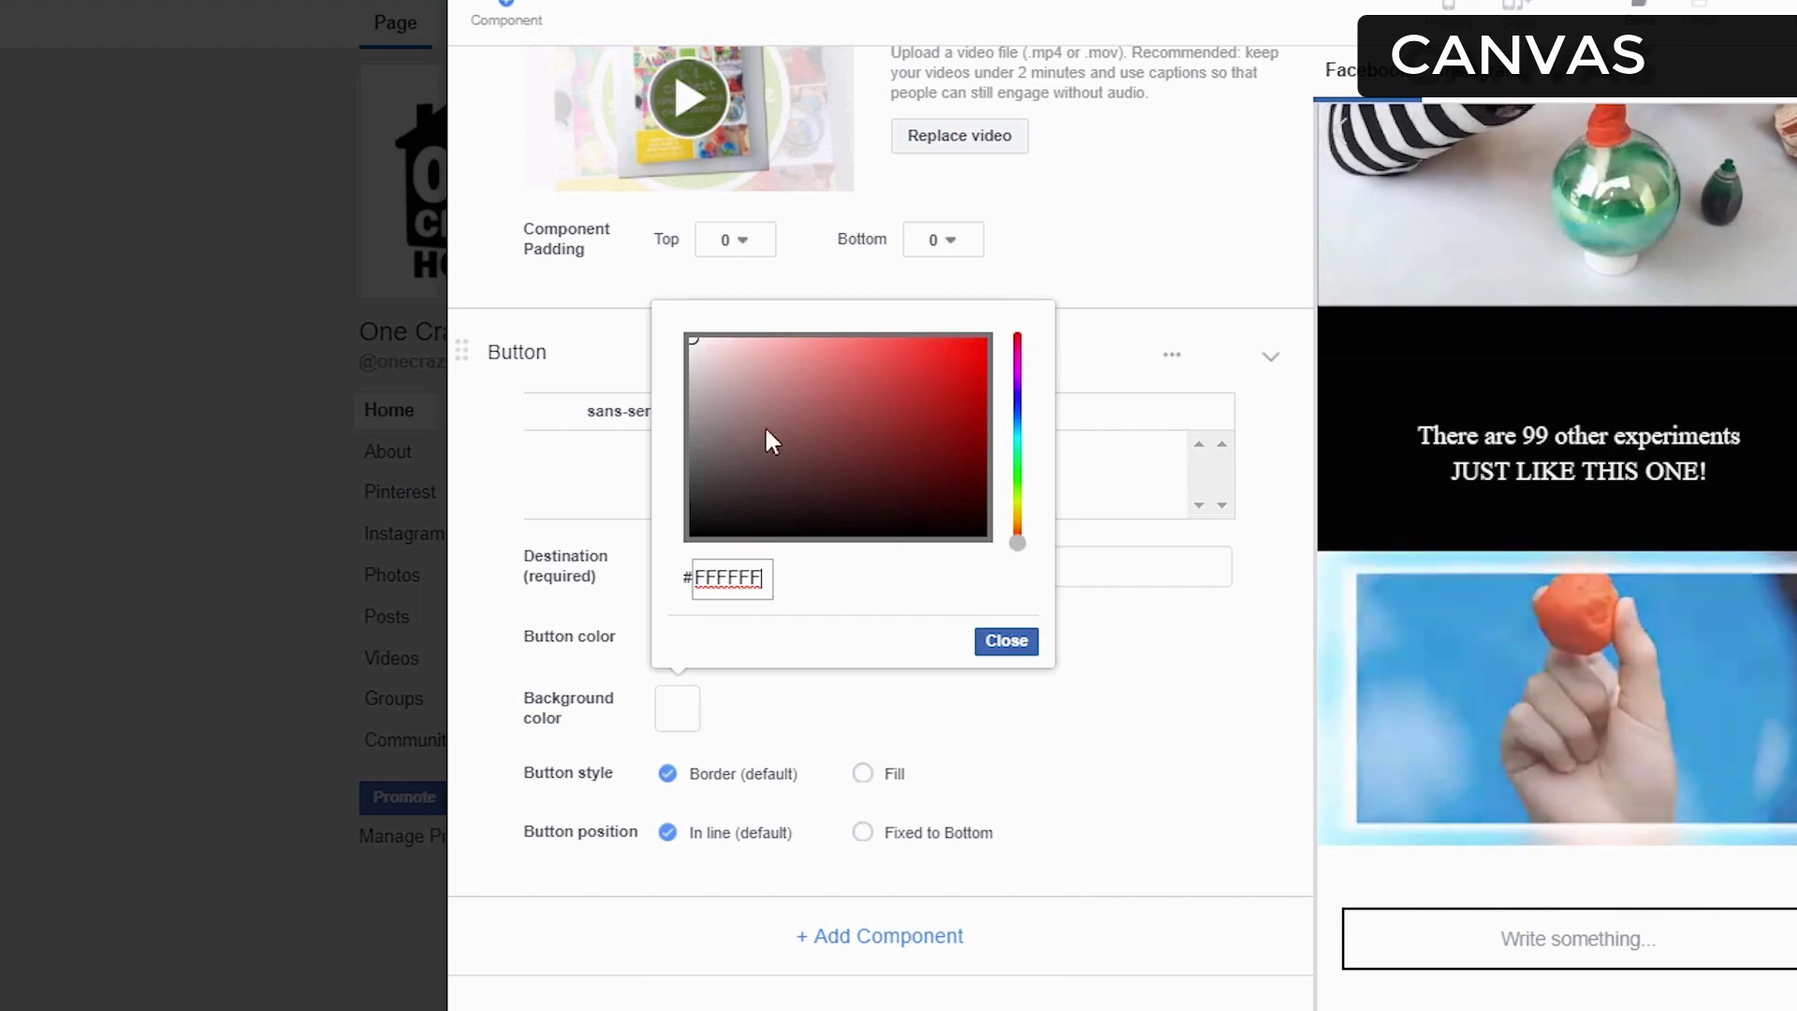
pyautogui.moveTo(765, 430)
pyautogui.mouseDown()
pyautogui.moveTo(895, 356)
pyautogui.moveTo(963, 353)
pyautogui.moveTo(1002, 383)
pyautogui.mouseUp()
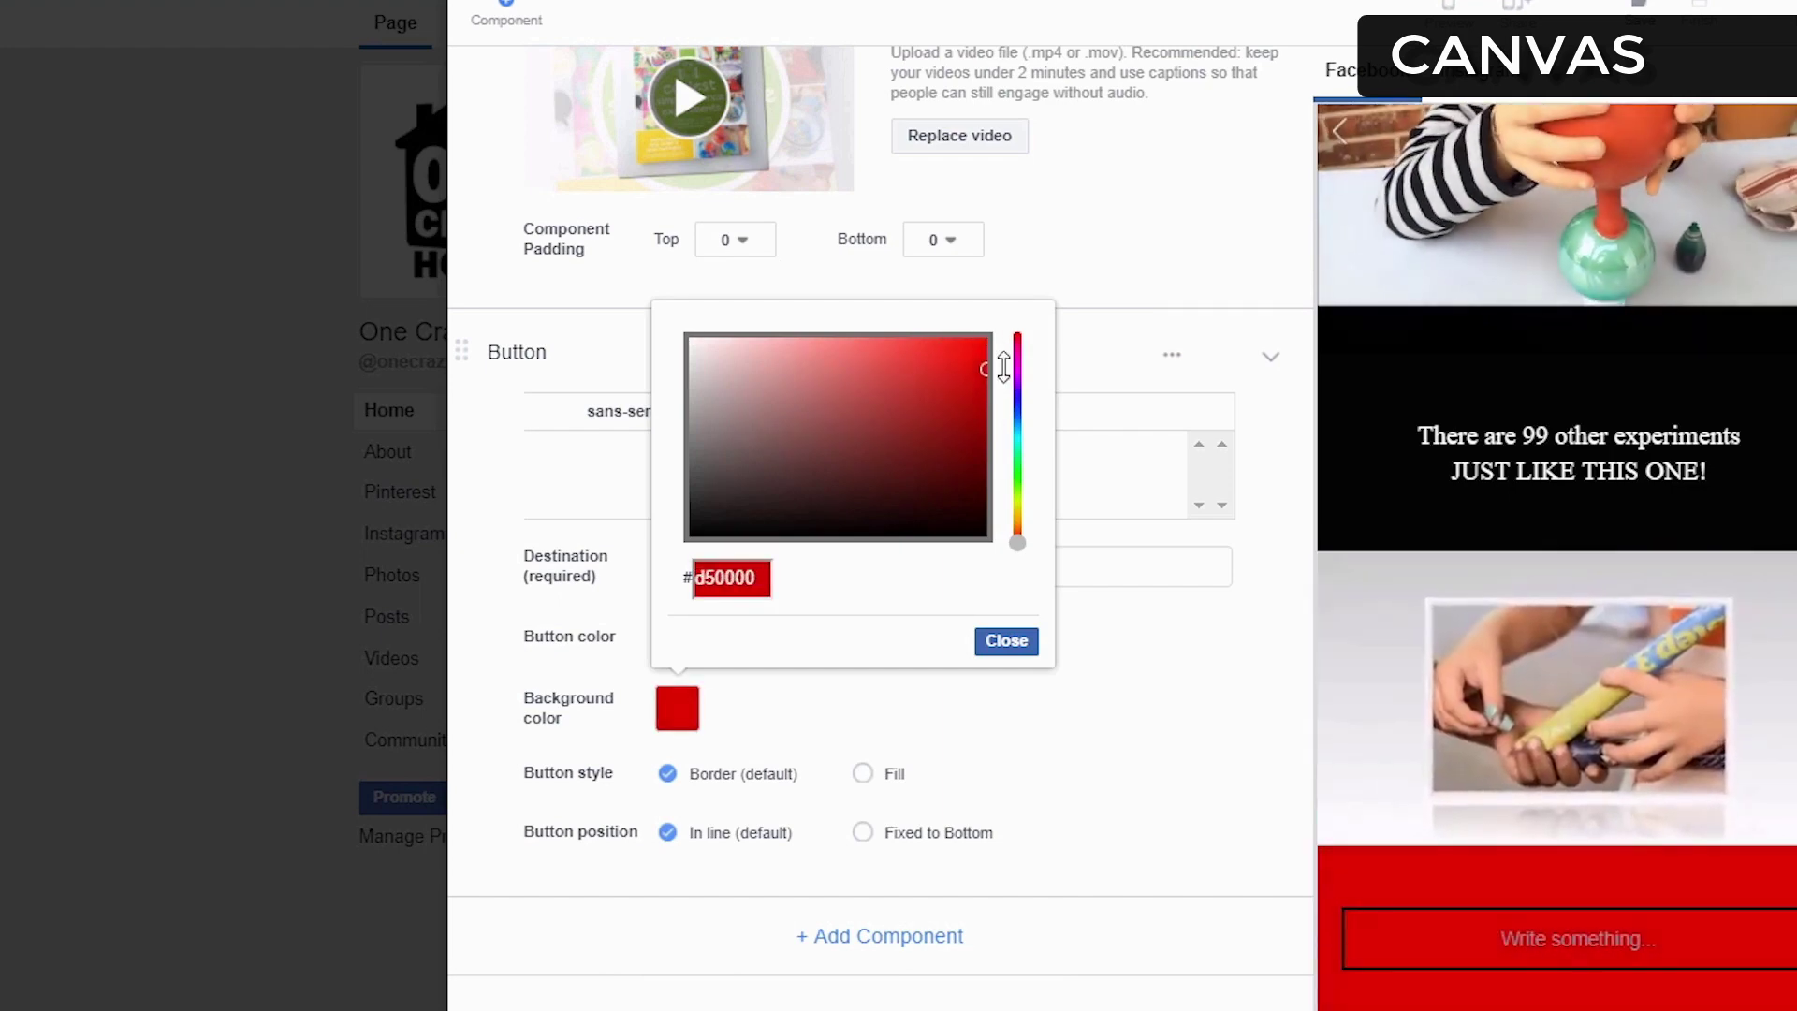
pyautogui.moveTo(1017, 416); pyautogui.dragTo(1018, 461)
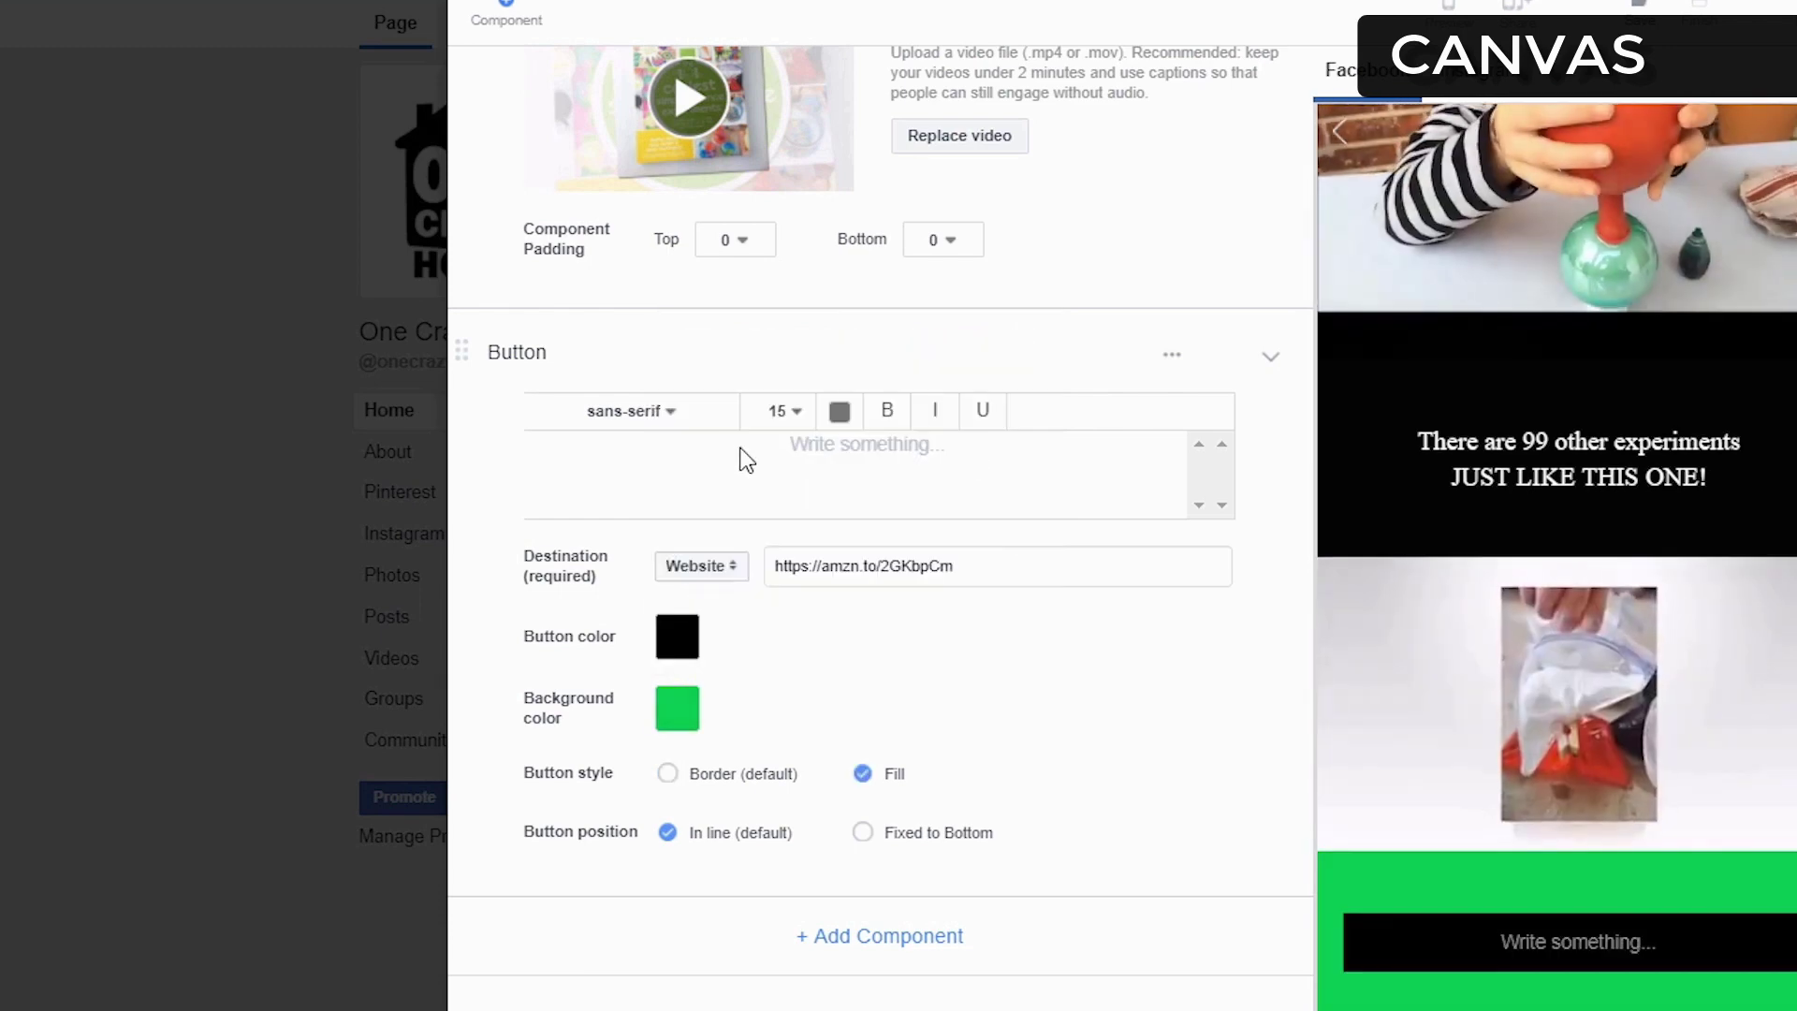
# Step: Label the button 'START DOING EXPERIMENTS' with white (fff) text
pyautogui.click(876, 462)
pyautogui.write('S')
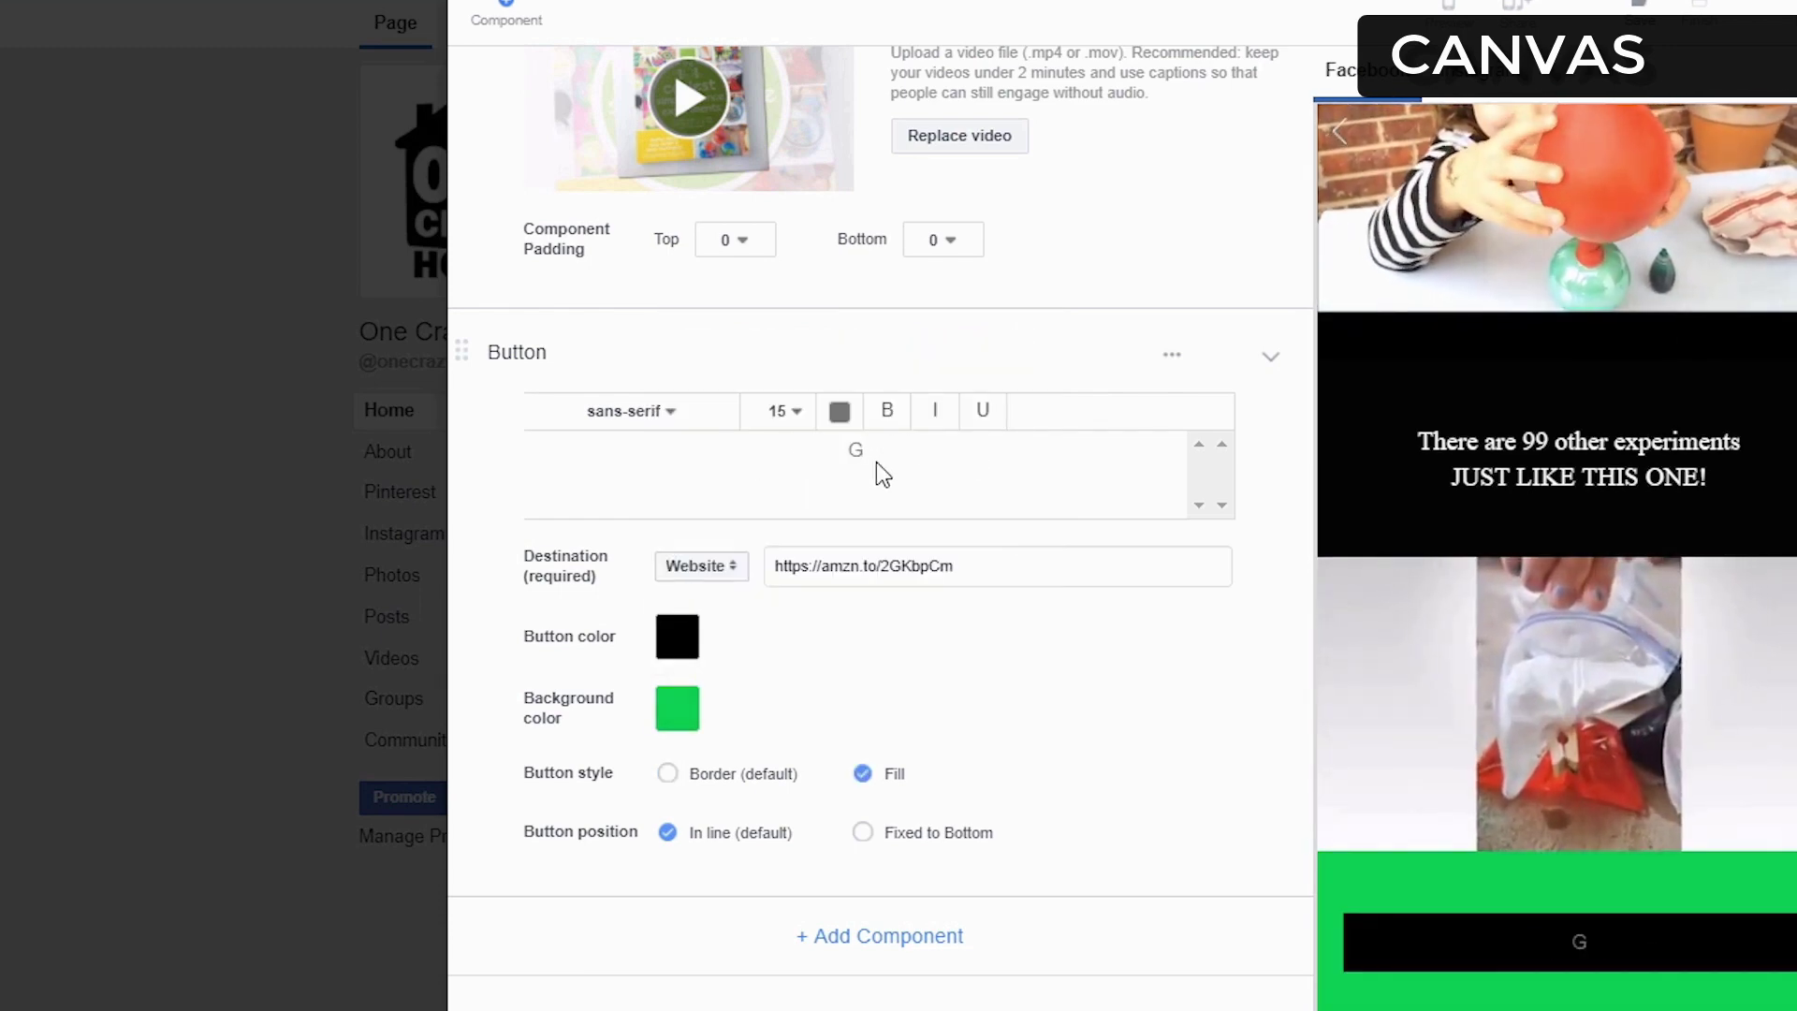
pyautogui.write('TART')
pyautogui.write('DOING EXPERIMENTS')
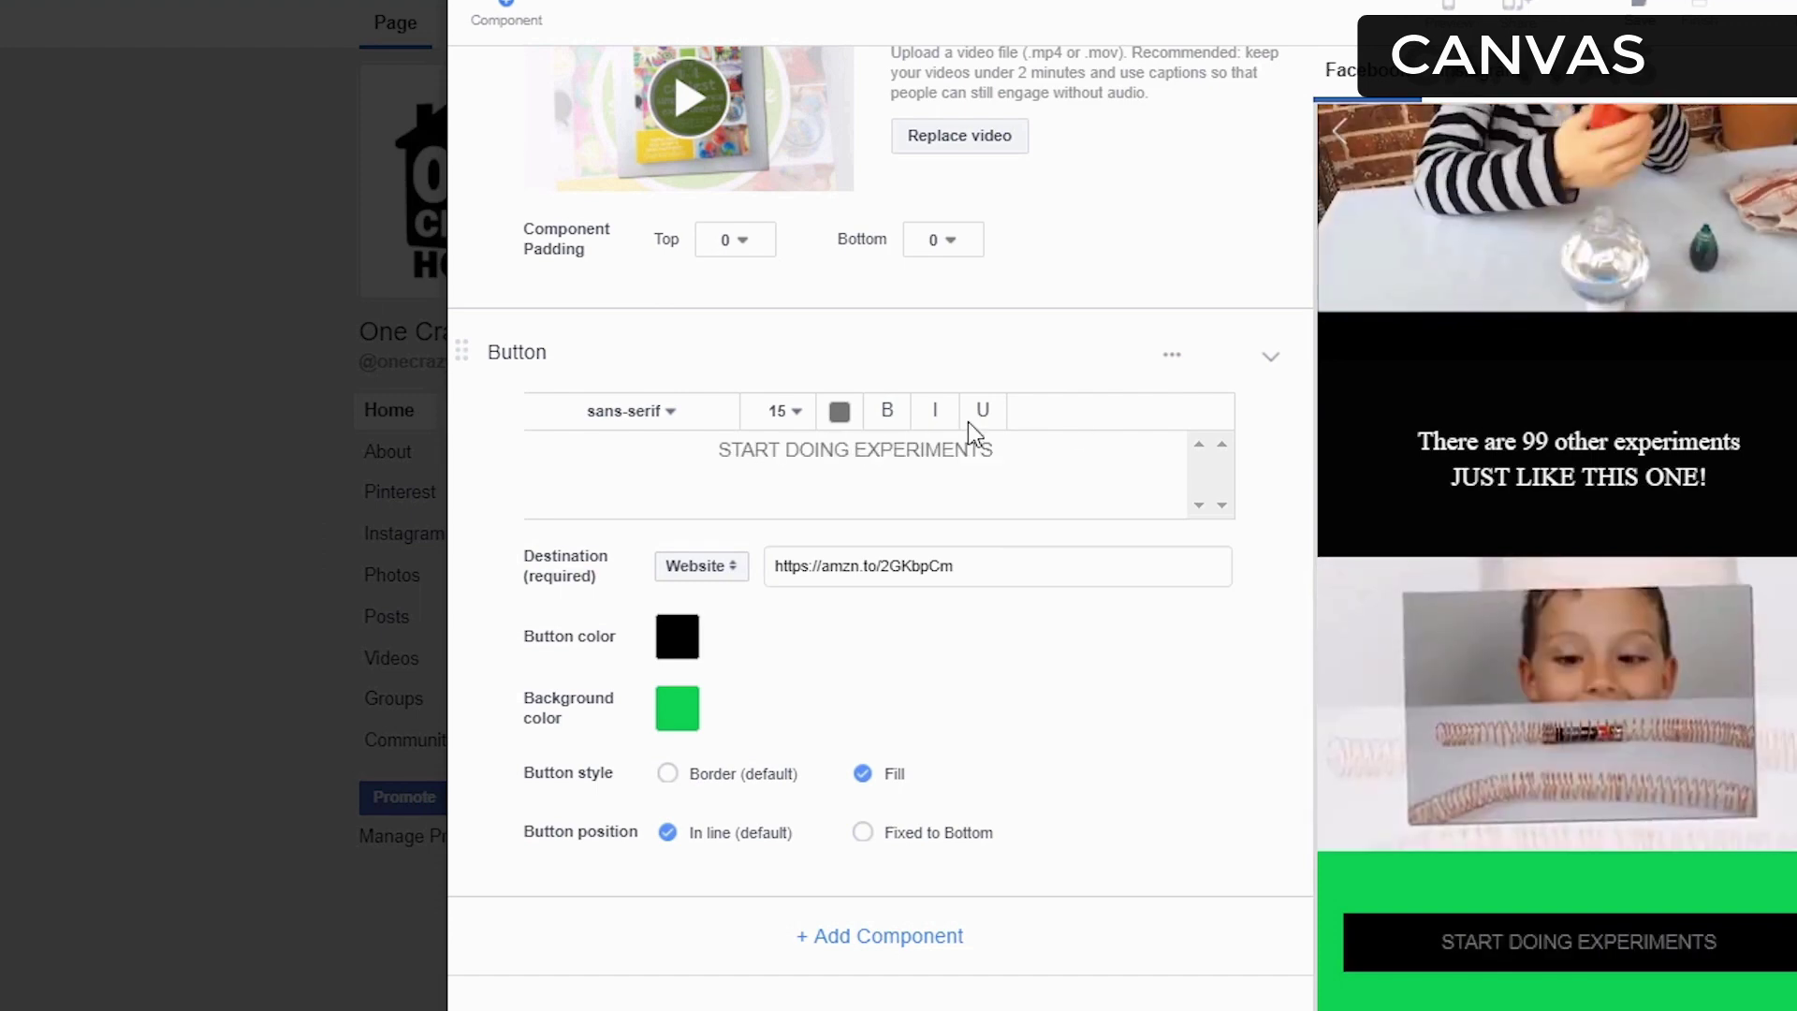
pyautogui.click(839, 412)
pyautogui.write('ffffff')
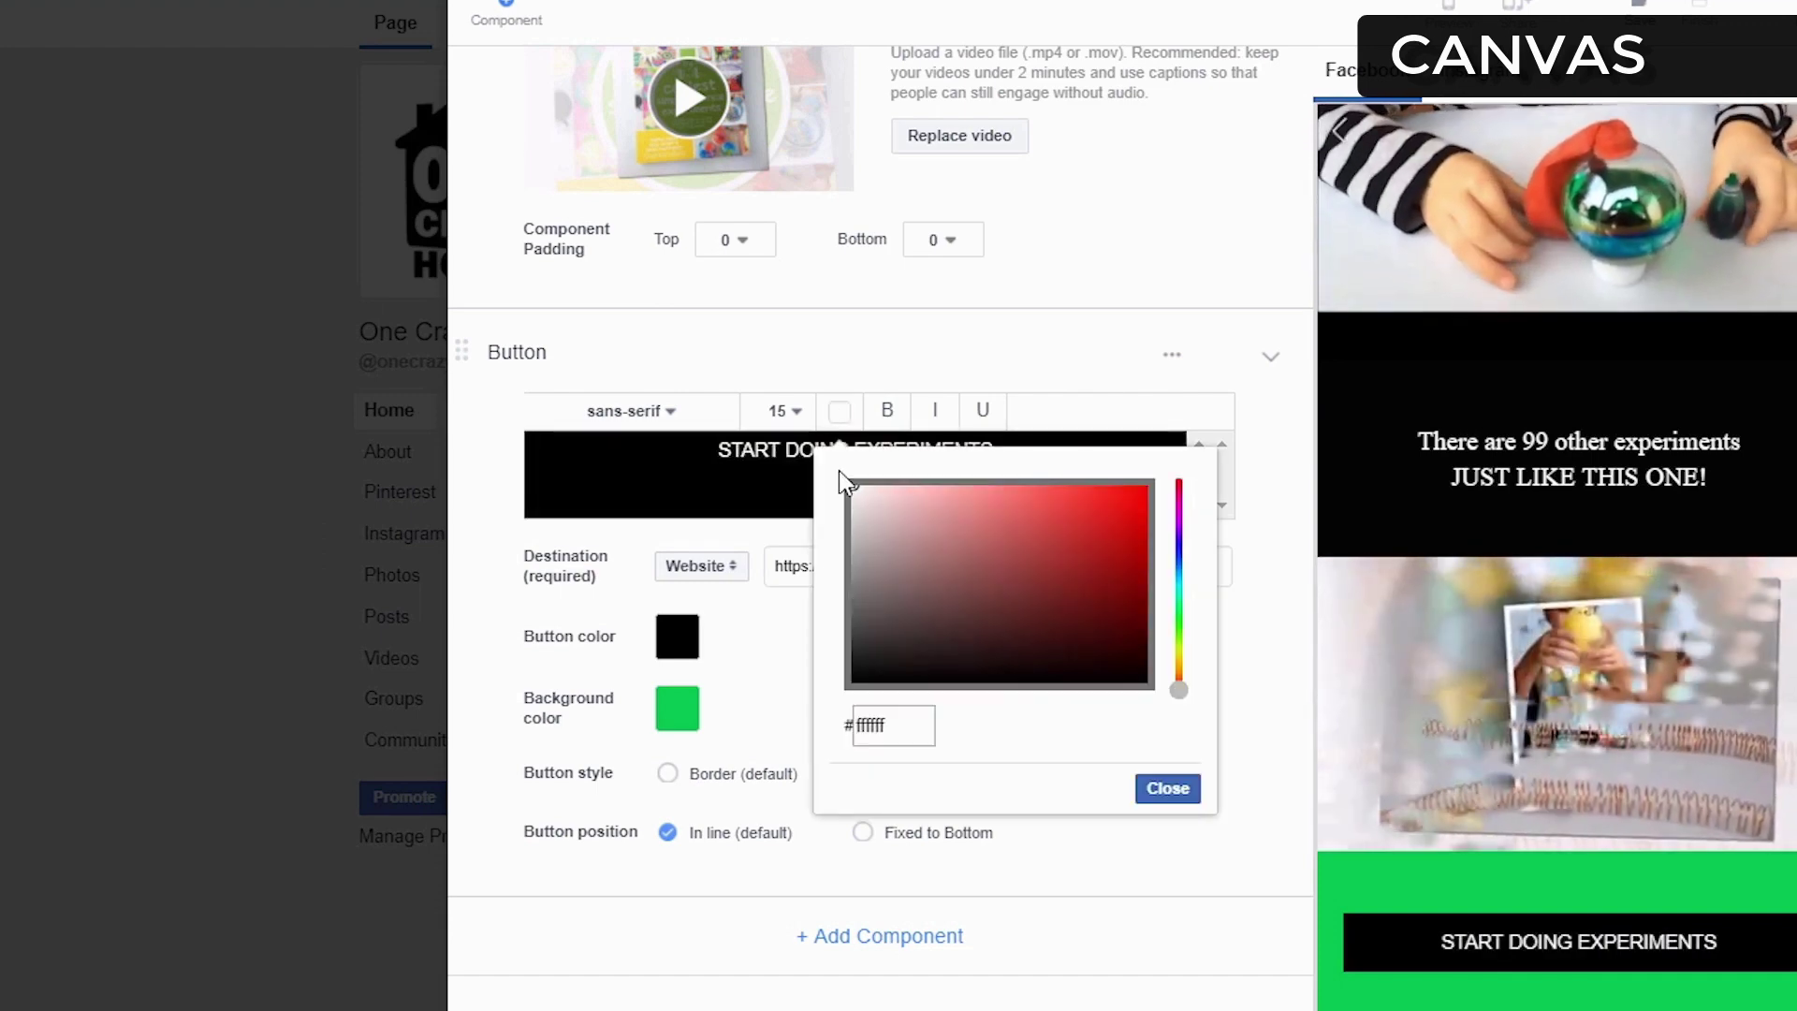
pyautogui.click(997, 339)
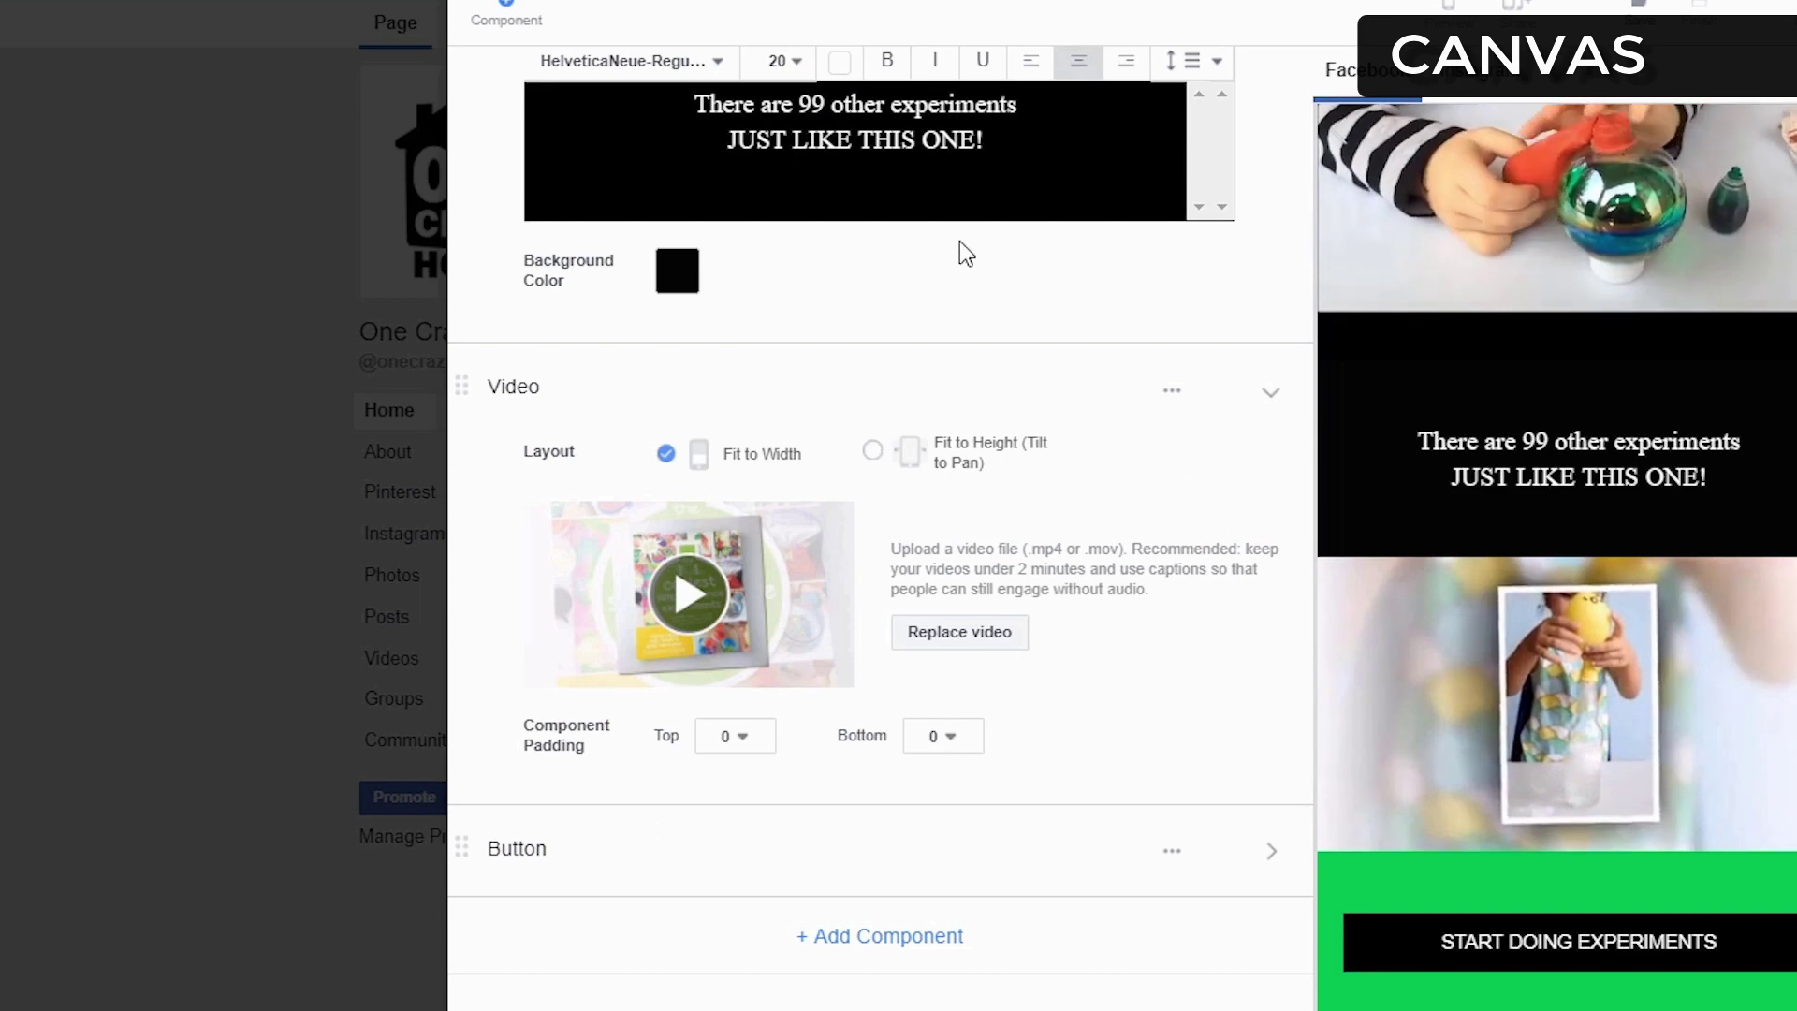
# Step: Reopen the button component's settings and select its label text
pyautogui.scroll(4, 1071, 614)
pyautogui.scroll(-4, 1076, 617)
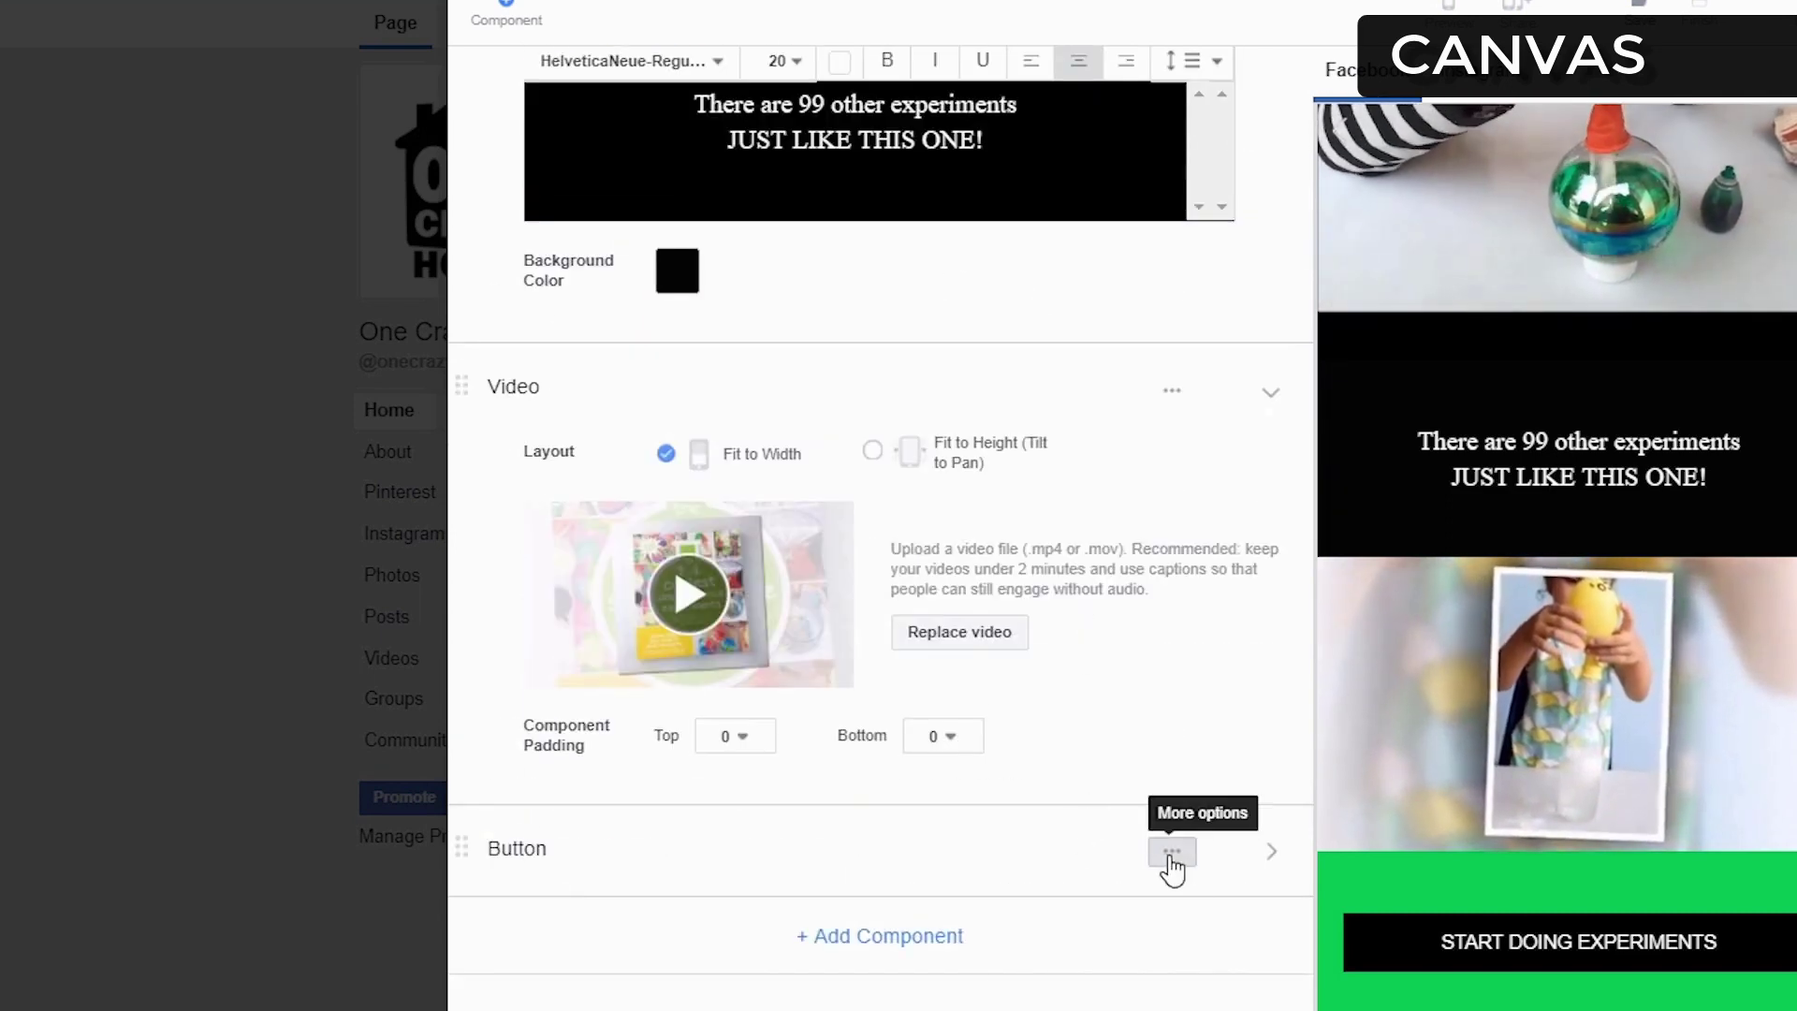
pyautogui.click(1171, 851)
pyautogui.click(709, 868)
pyautogui.doubleClick(570, 840)
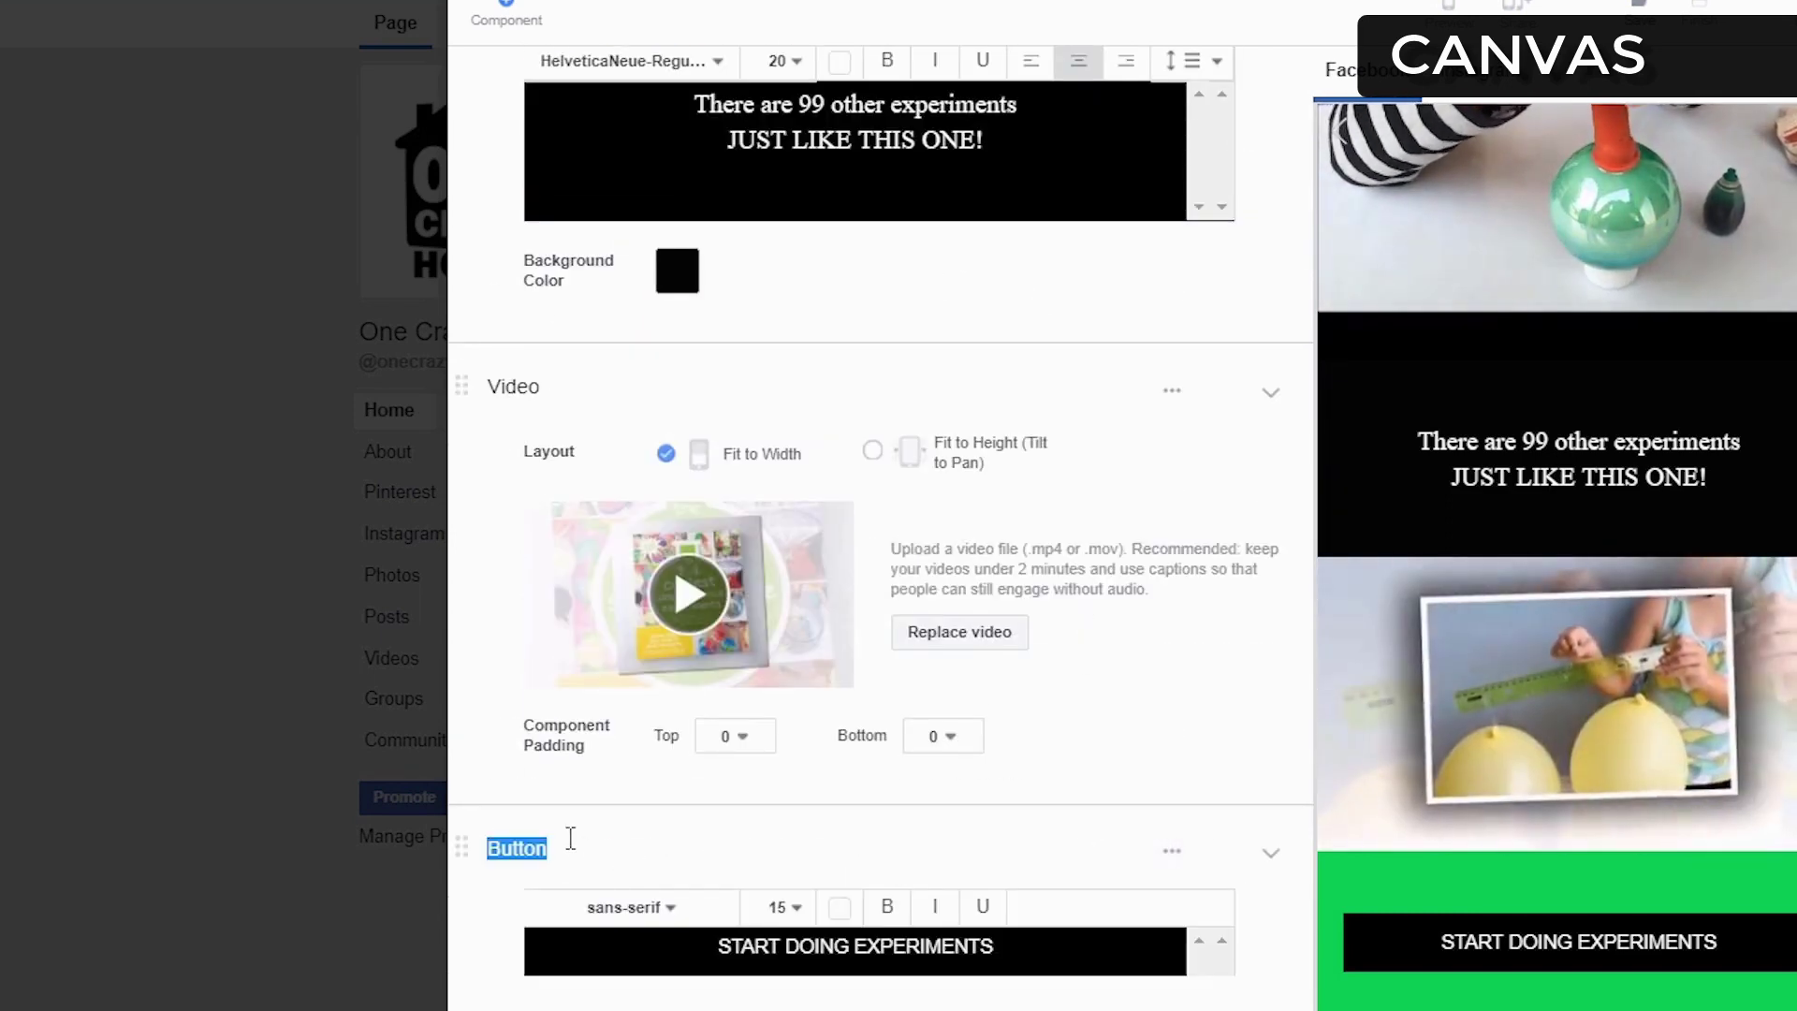
pyautogui.scroll(-2, 842, 854)
pyautogui.moveTo(998, 830); pyautogui.dragTo(678, 829)
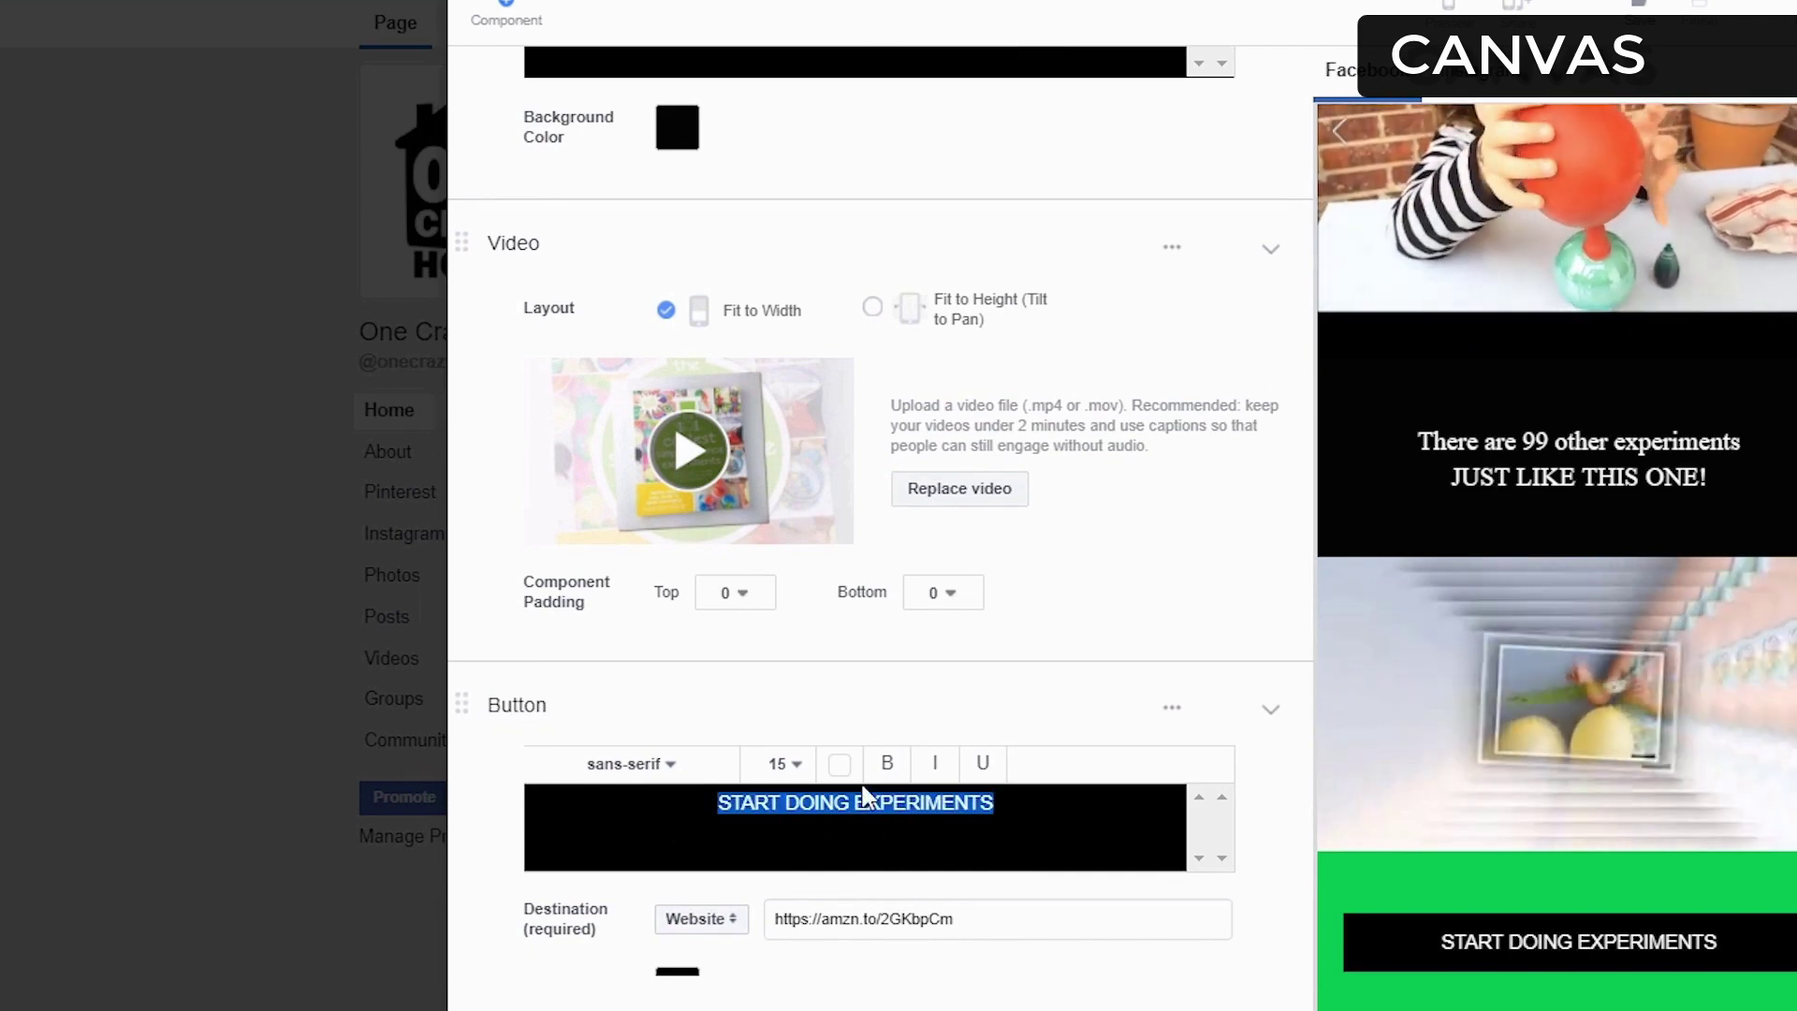
# Step: Make the button label bold at font size 22
pyautogui.click(886, 766)
pyautogui.click(786, 764)
pyautogui.scroll(-3, 802, 814)
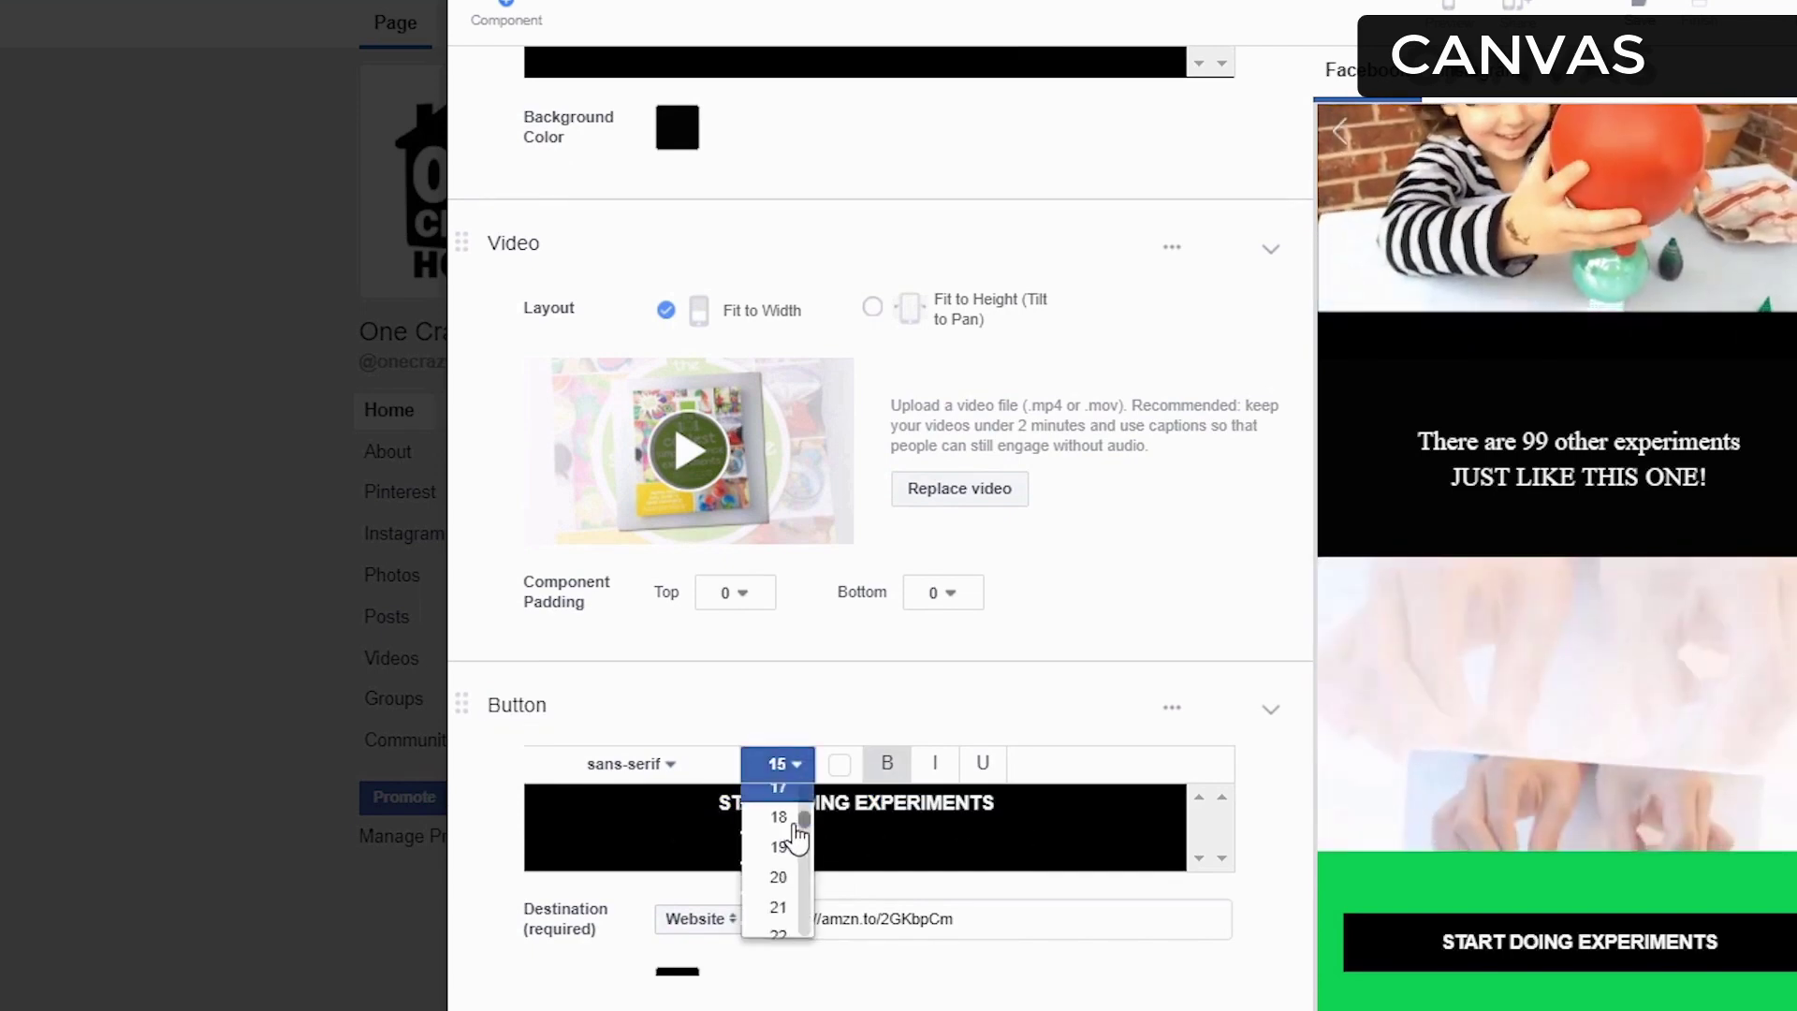
pyautogui.click(777, 862)
pyautogui.scroll(-2, 1085, 724)
pyautogui.scroll(-2, 1097, 784)
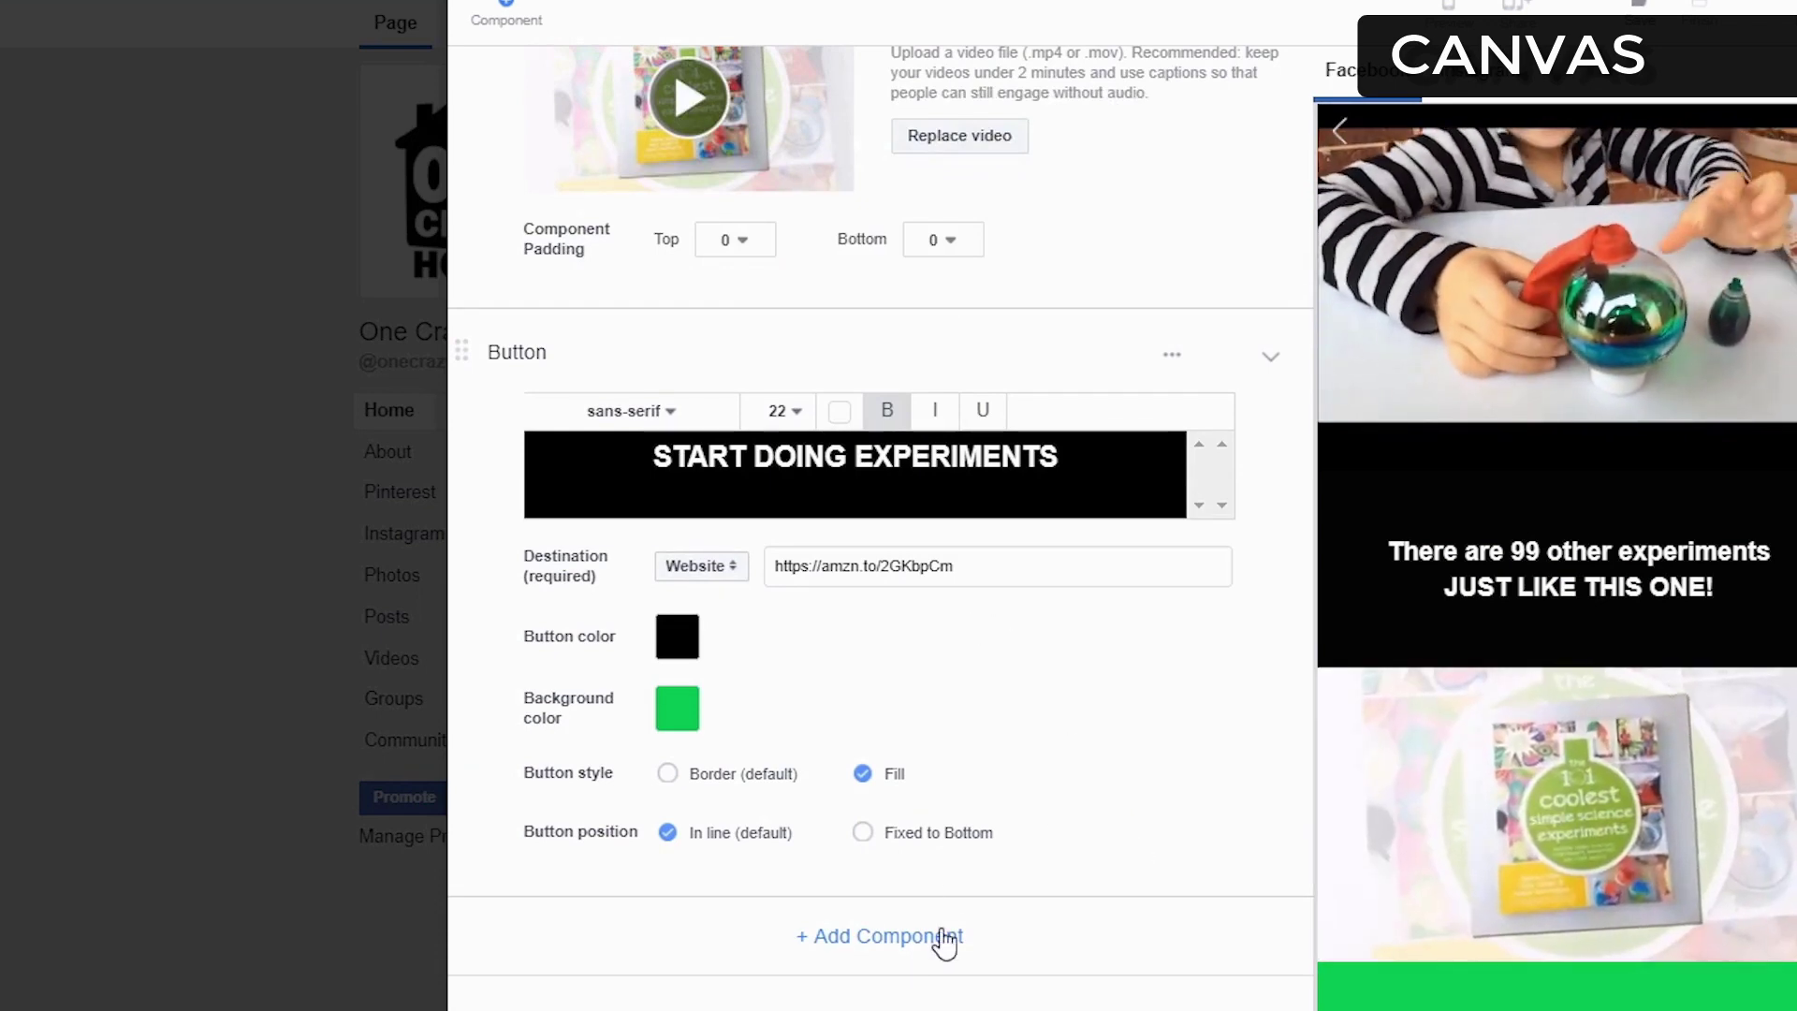
pyautogui.scroll(8, 1127, 609)
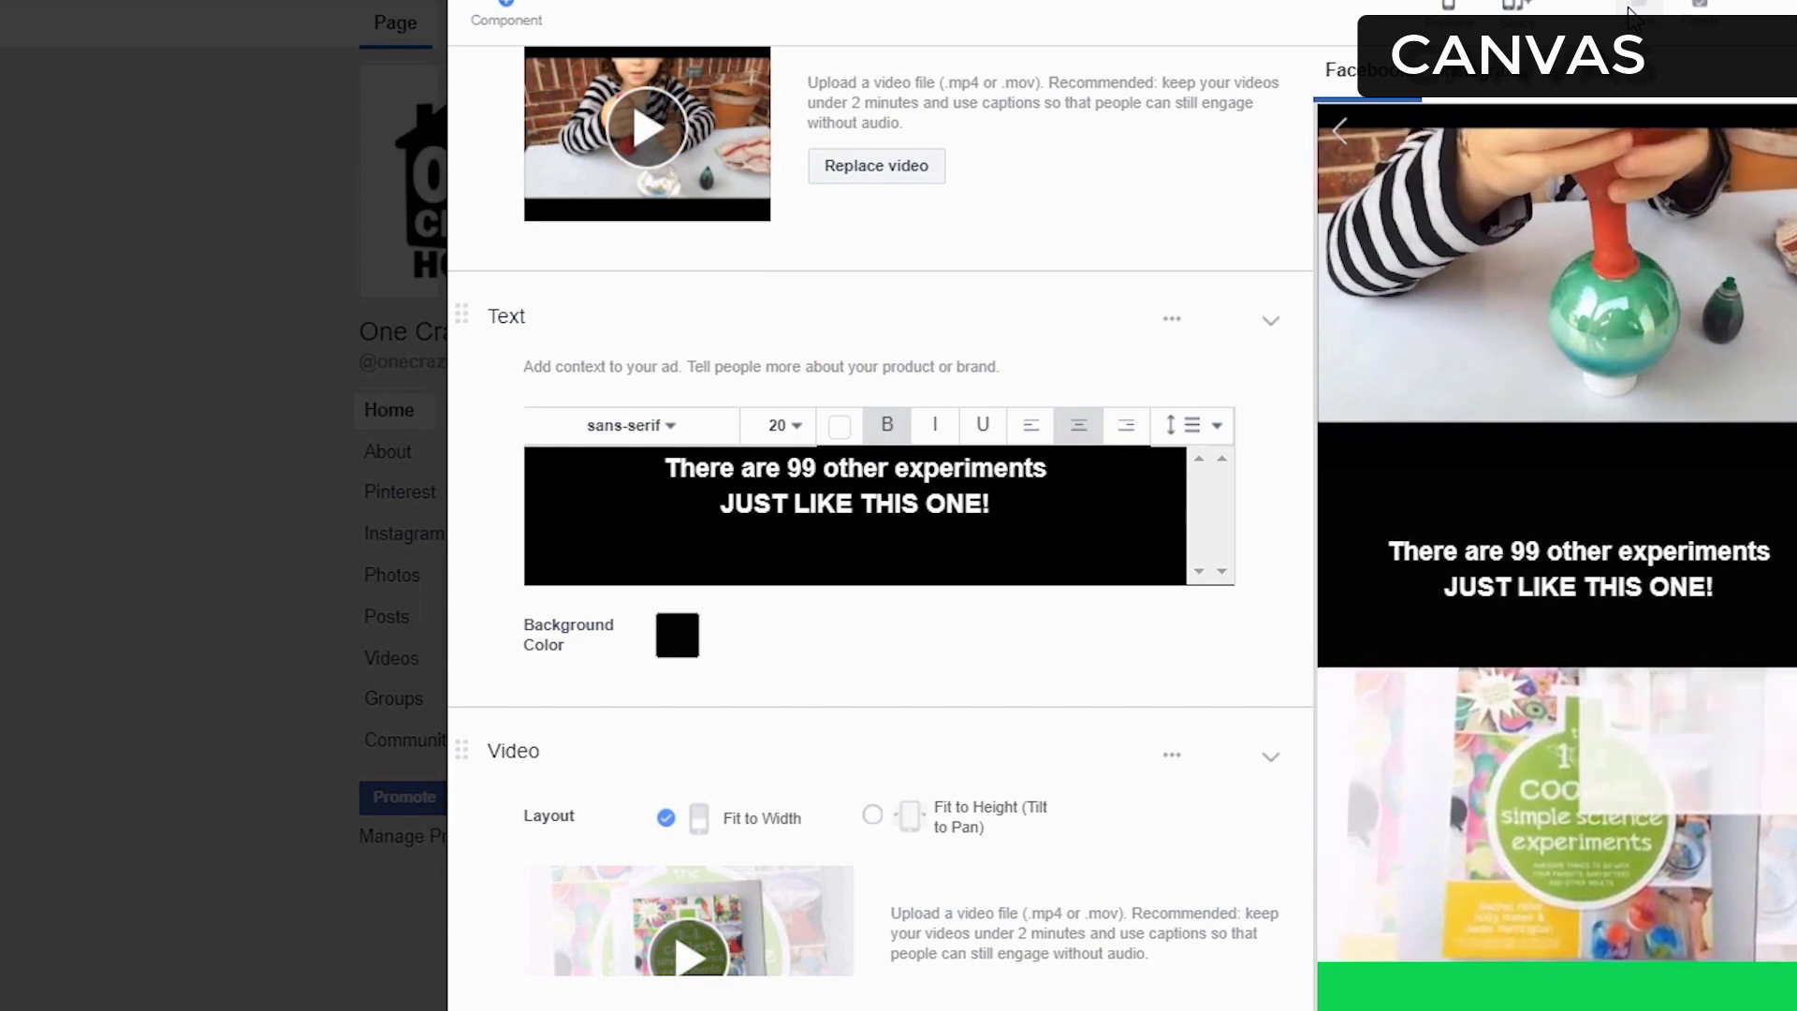
# Step: Finish the 101 Kids Science Experiments Canvas and confirm to attach it to the Page post
pyautogui.click(1629, 11)
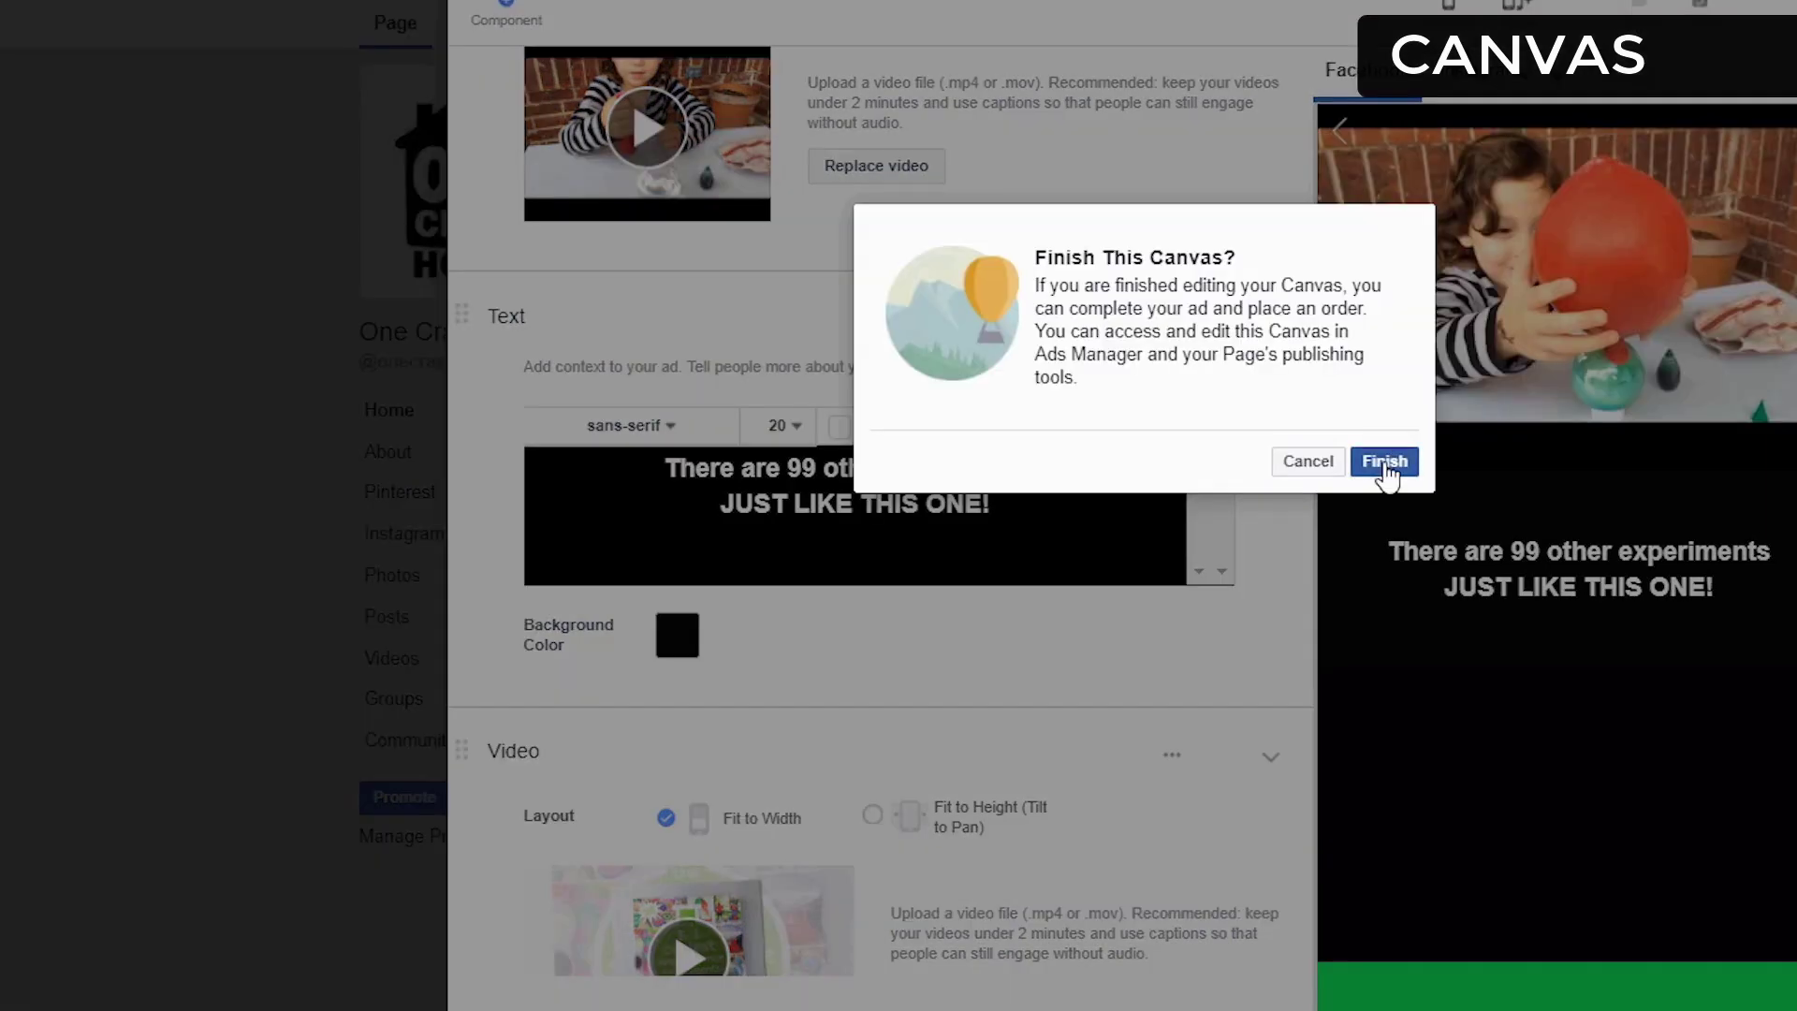
pyautogui.click(1384, 463)
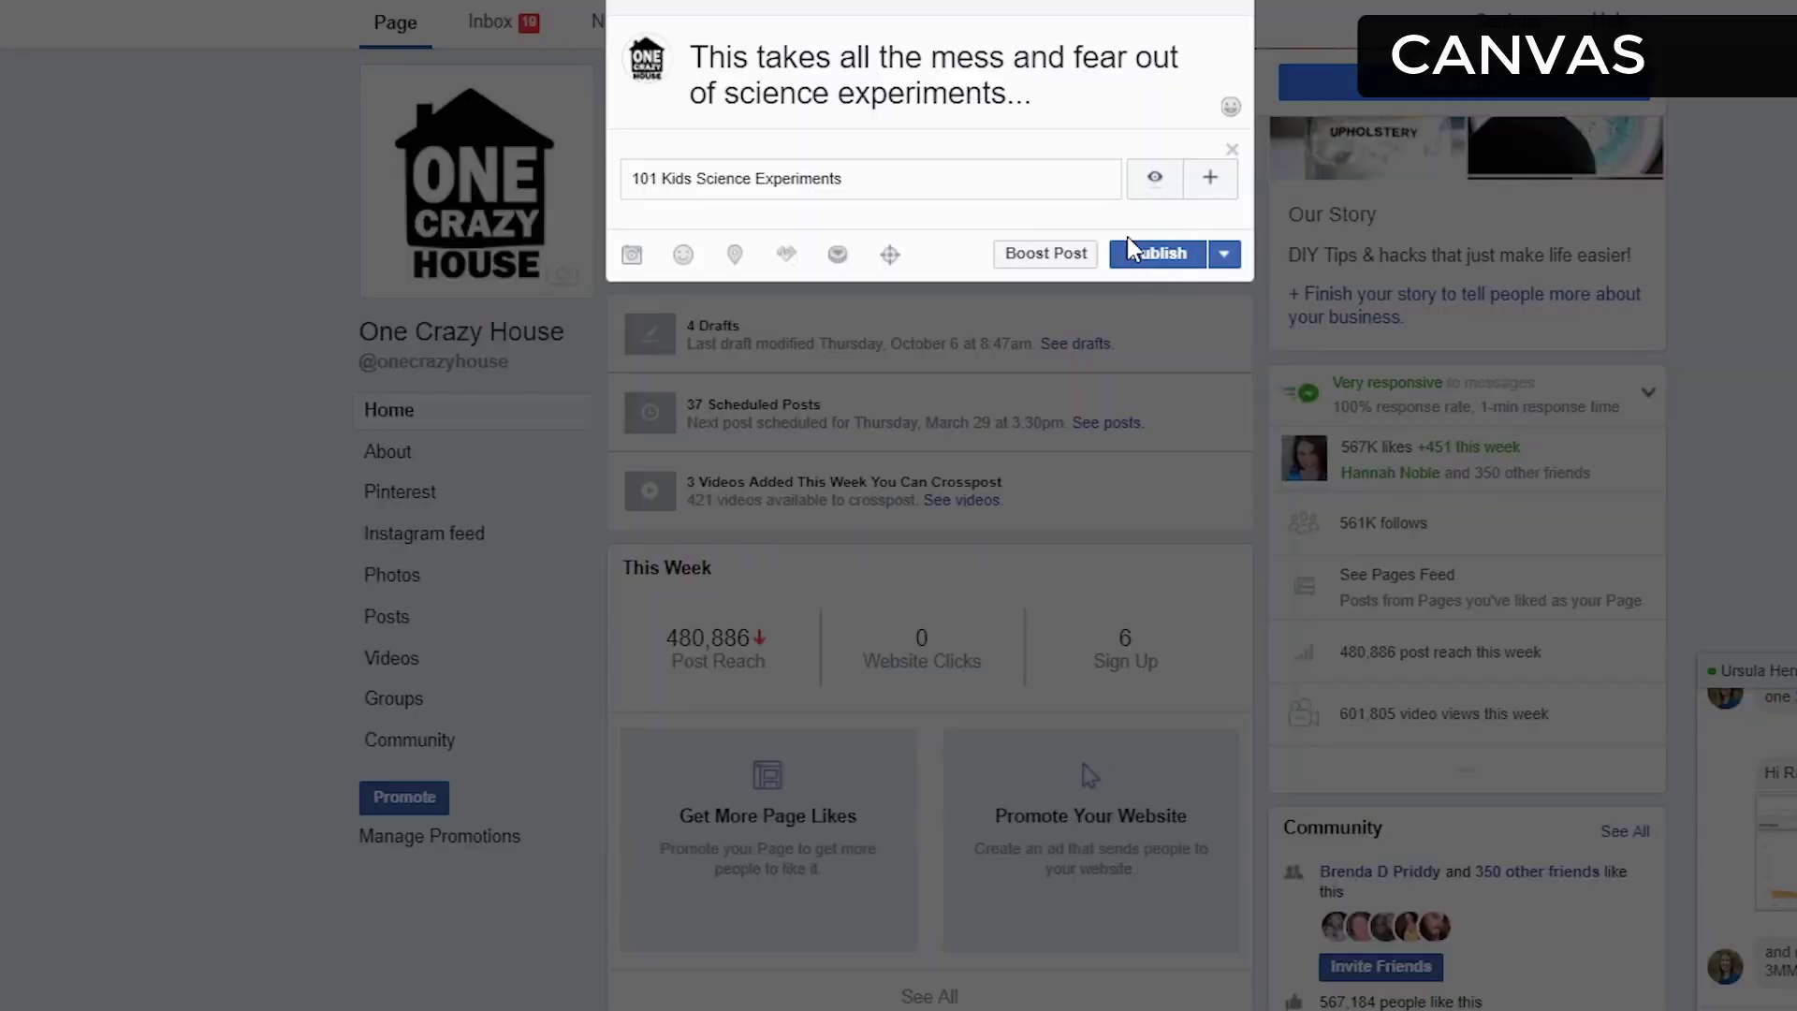